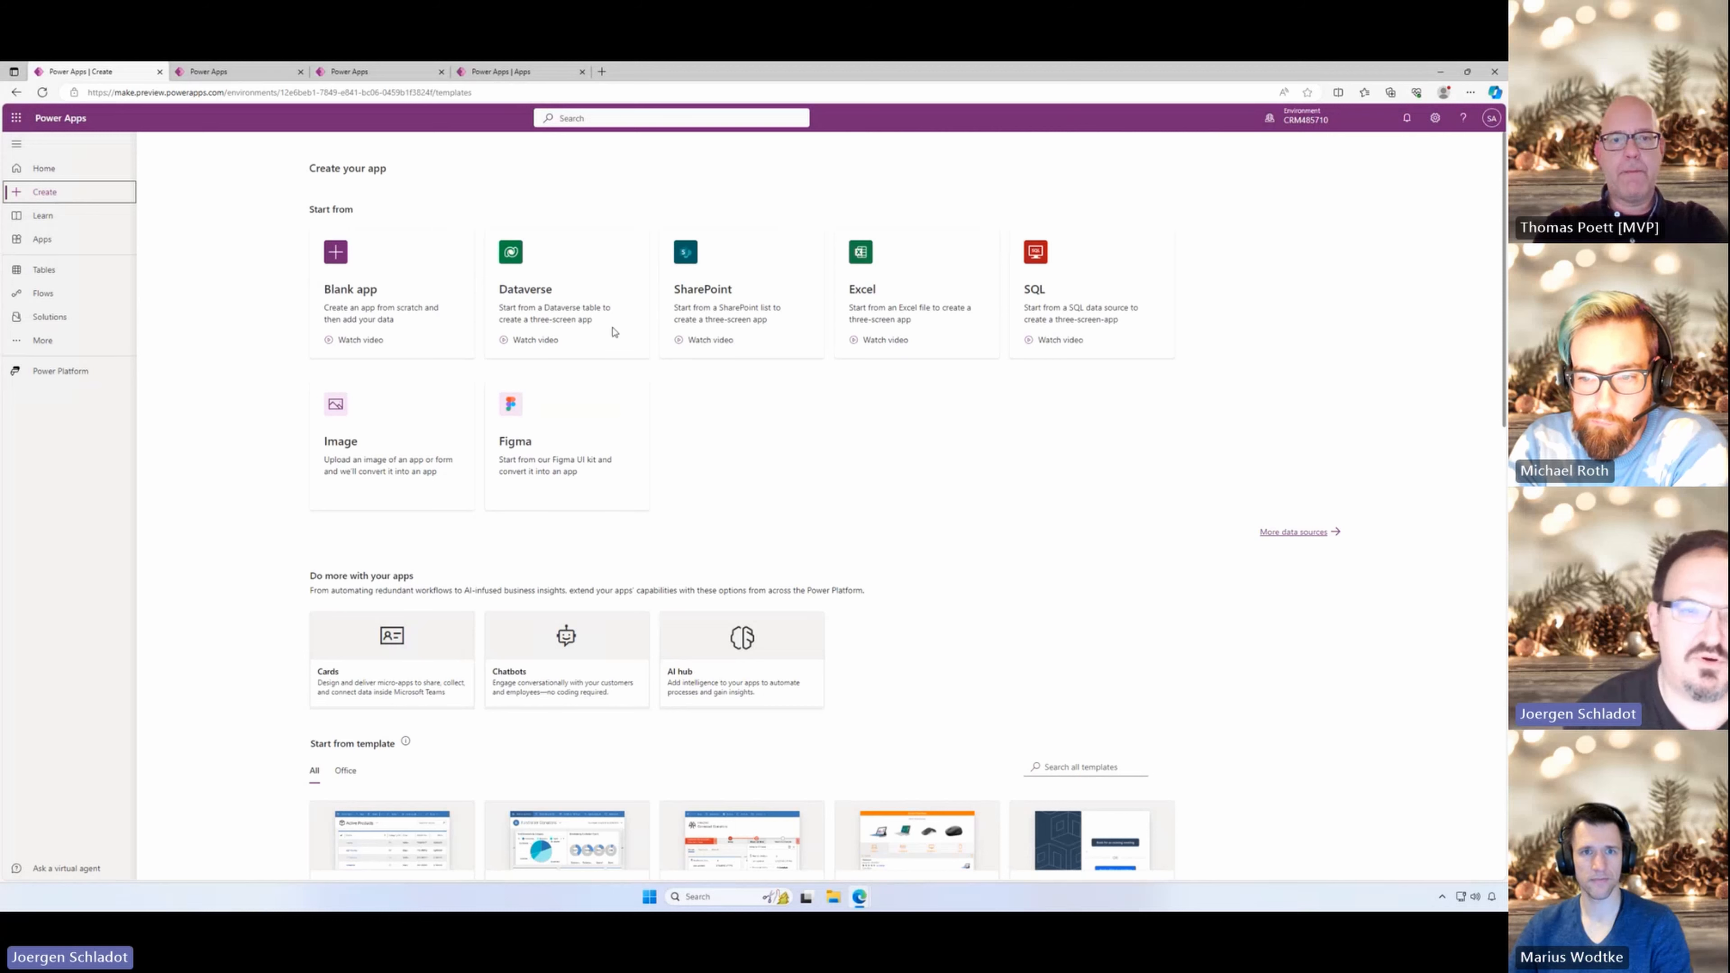
Step: Generate a three-screen canvas app from the Dataverse Accounts table and dismiss the welcome message
{"action": "left_click", "coordinate": [536, 310]}
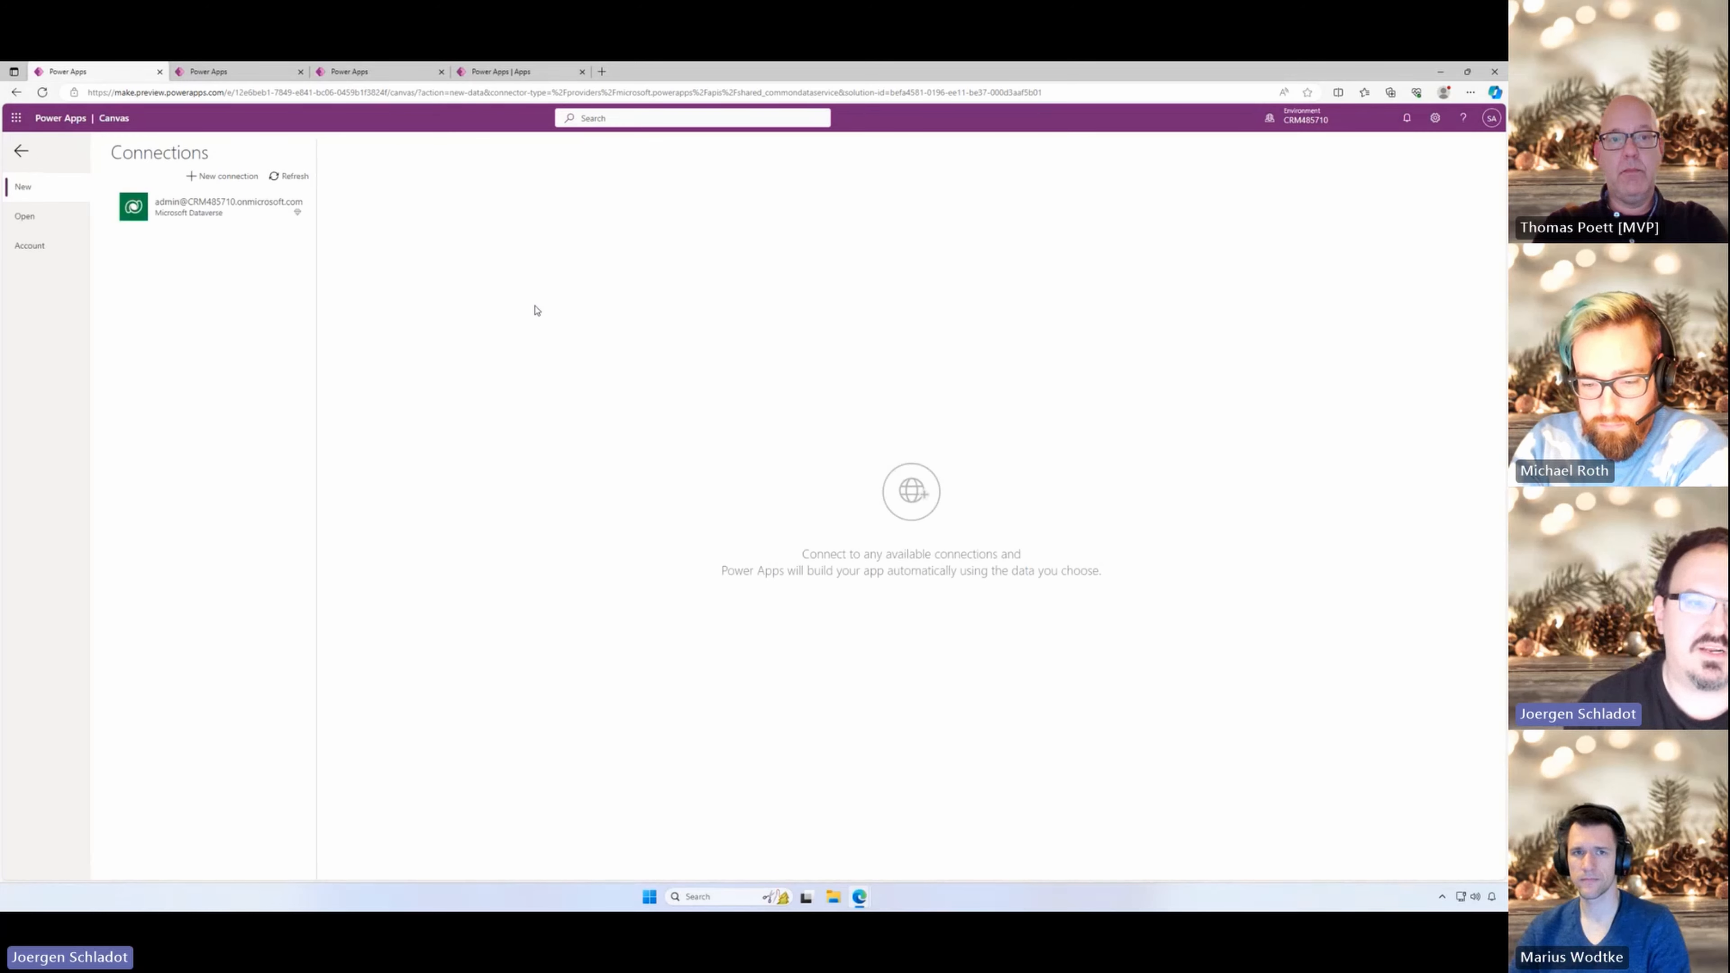
{"action": "left_click", "coordinate": [208, 206]}
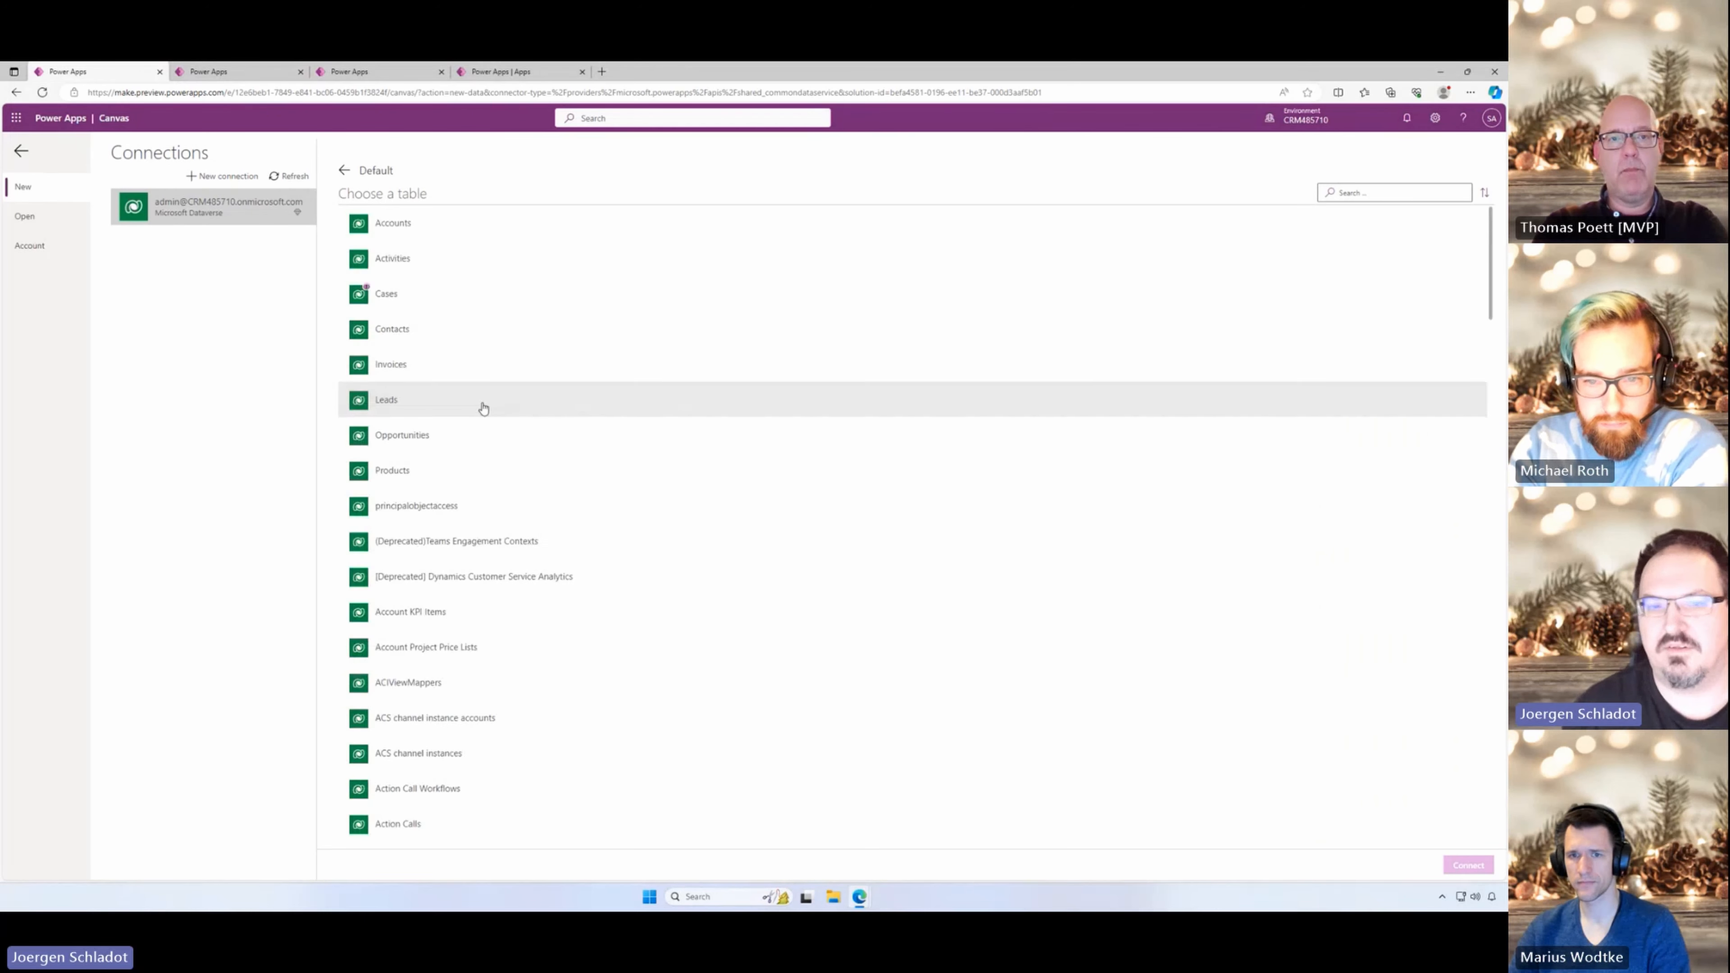
{"action": "left_click", "coordinate": [401, 231]}
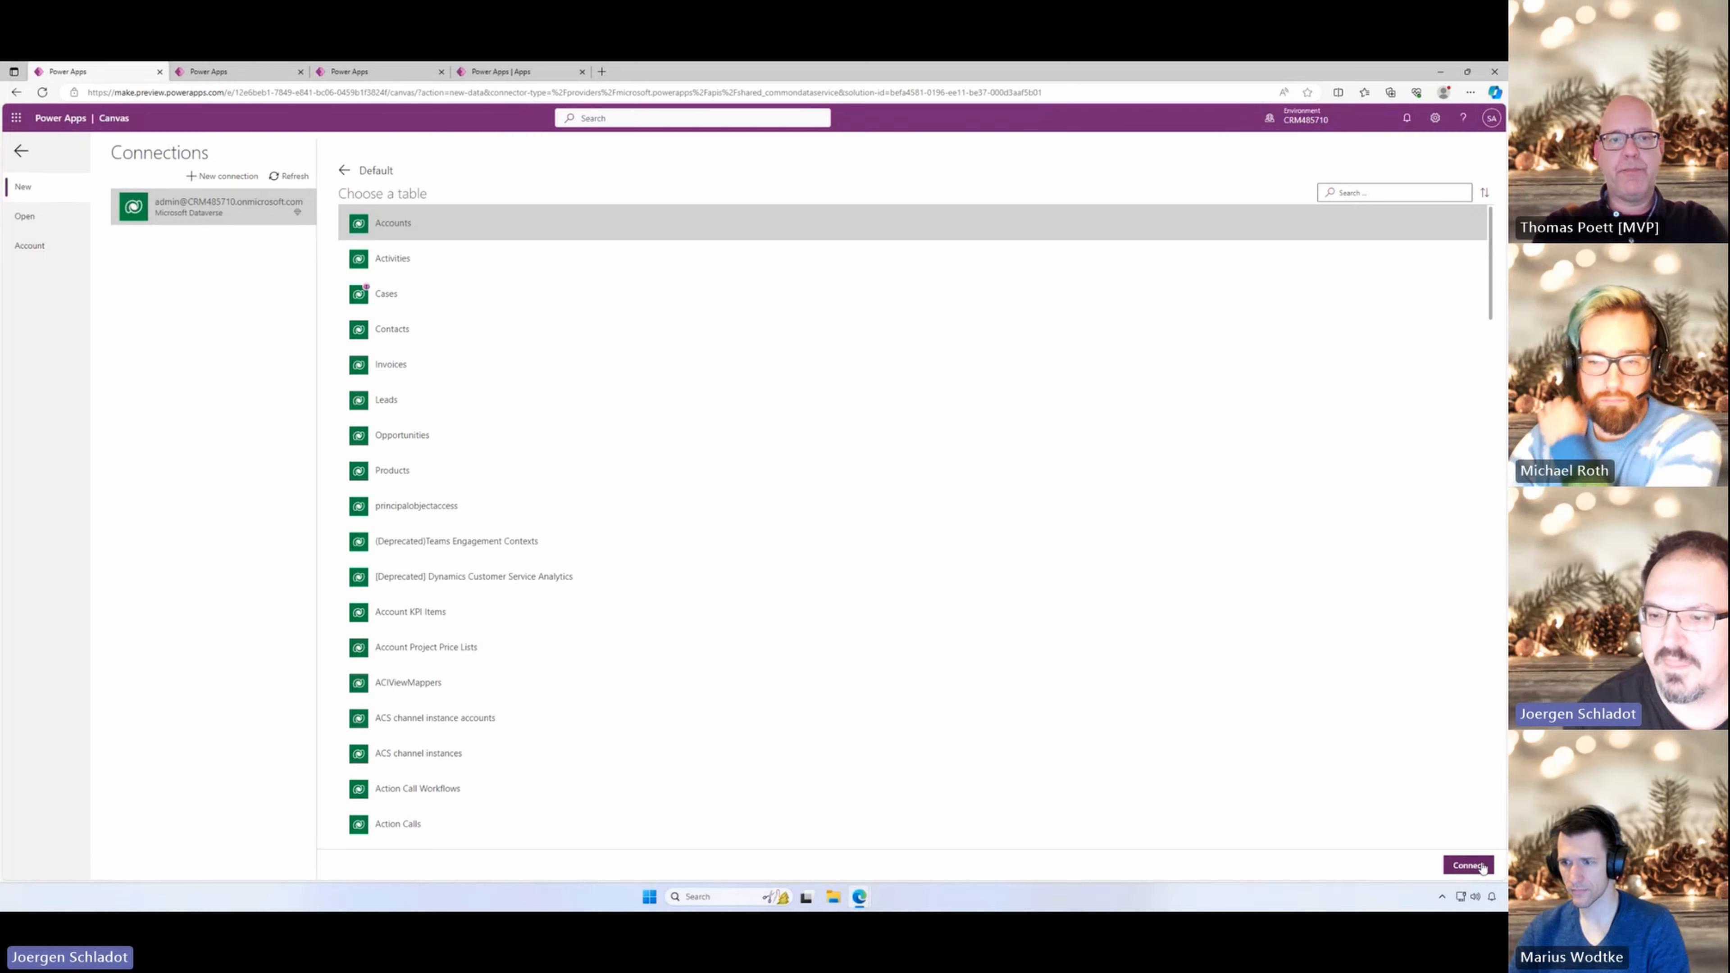
{"action": "left_click", "coordinate": [1468, 865]}
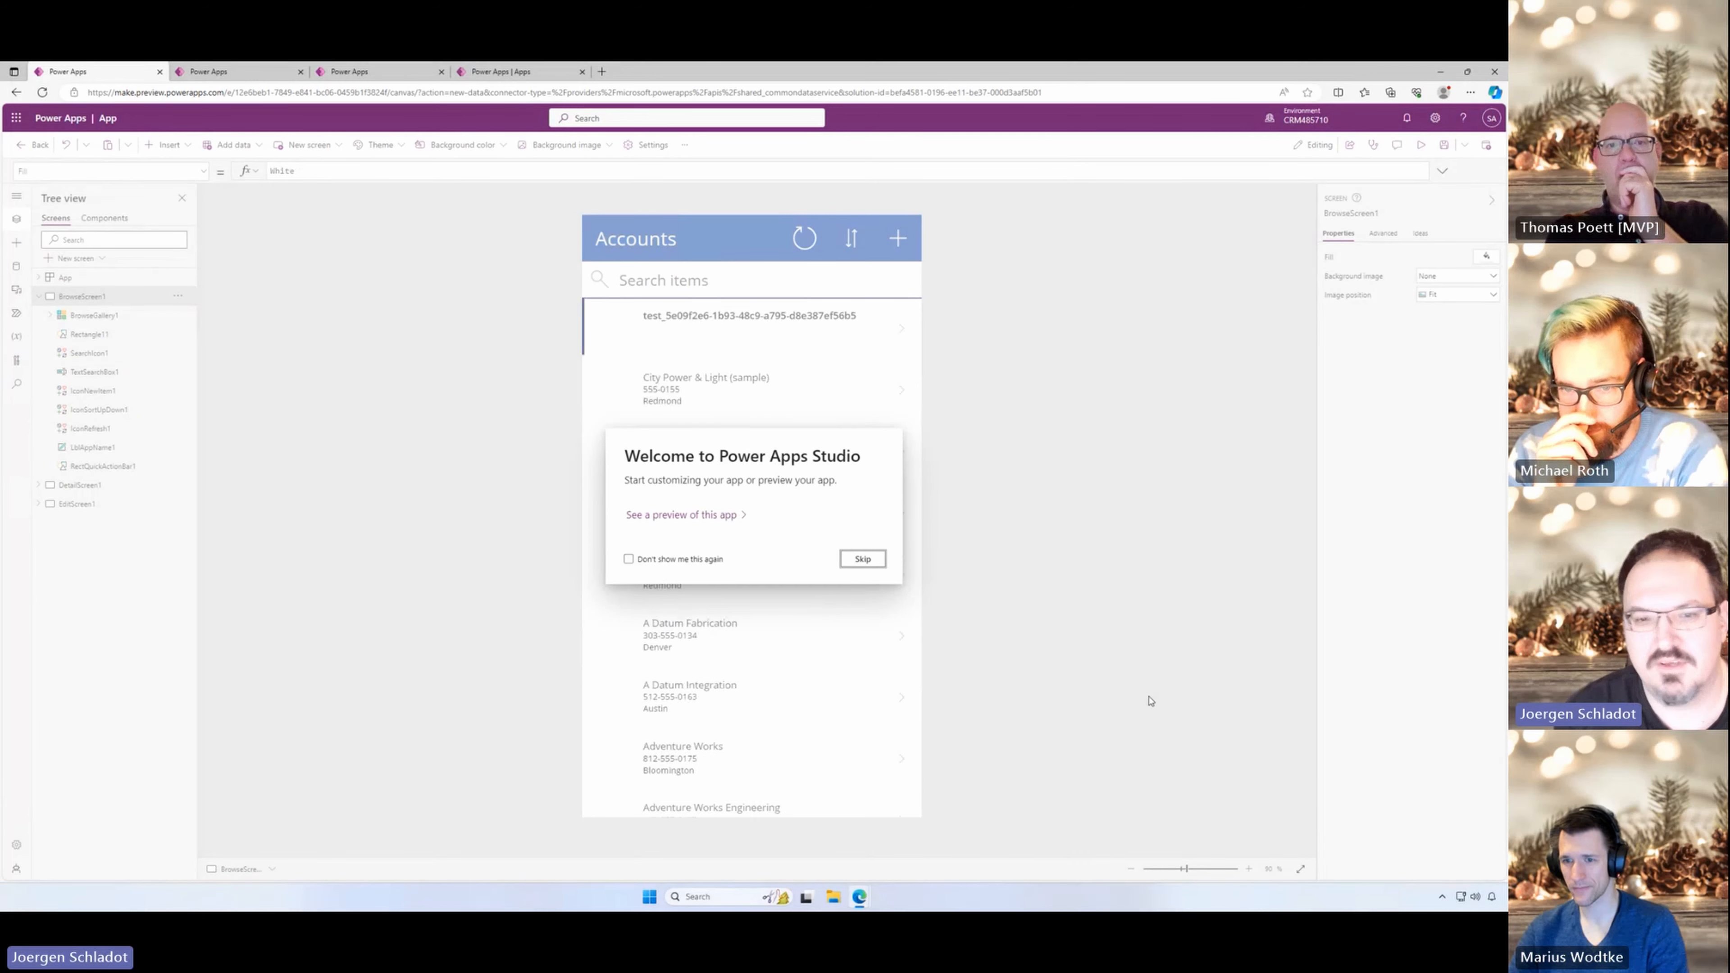
{"action": "left_click", "coordinate": [862, 558]}
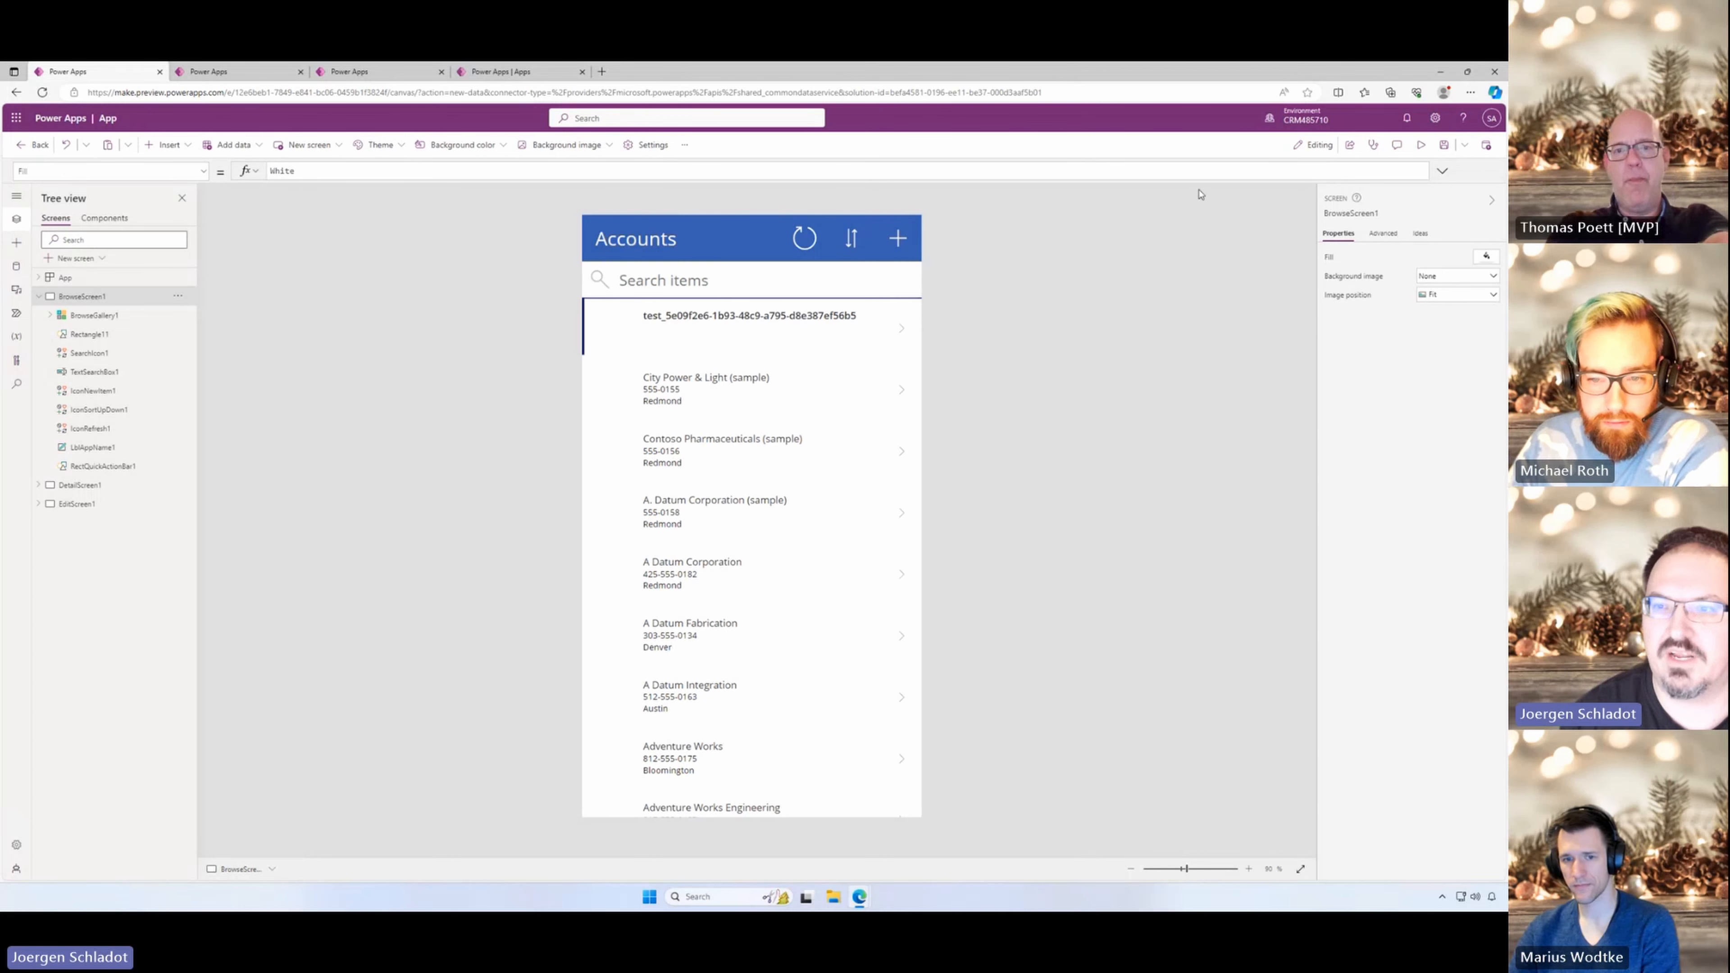
Step: Preview the generated app, check the details and edit form of the A Datum Corporation account, and exit the preview
{"action": "left_click", "coordinate": [1421, 145]}
{"action": "scroll", "coordinate": [734, 406], "scroll_direction": "down", "scroll_amount": 5}
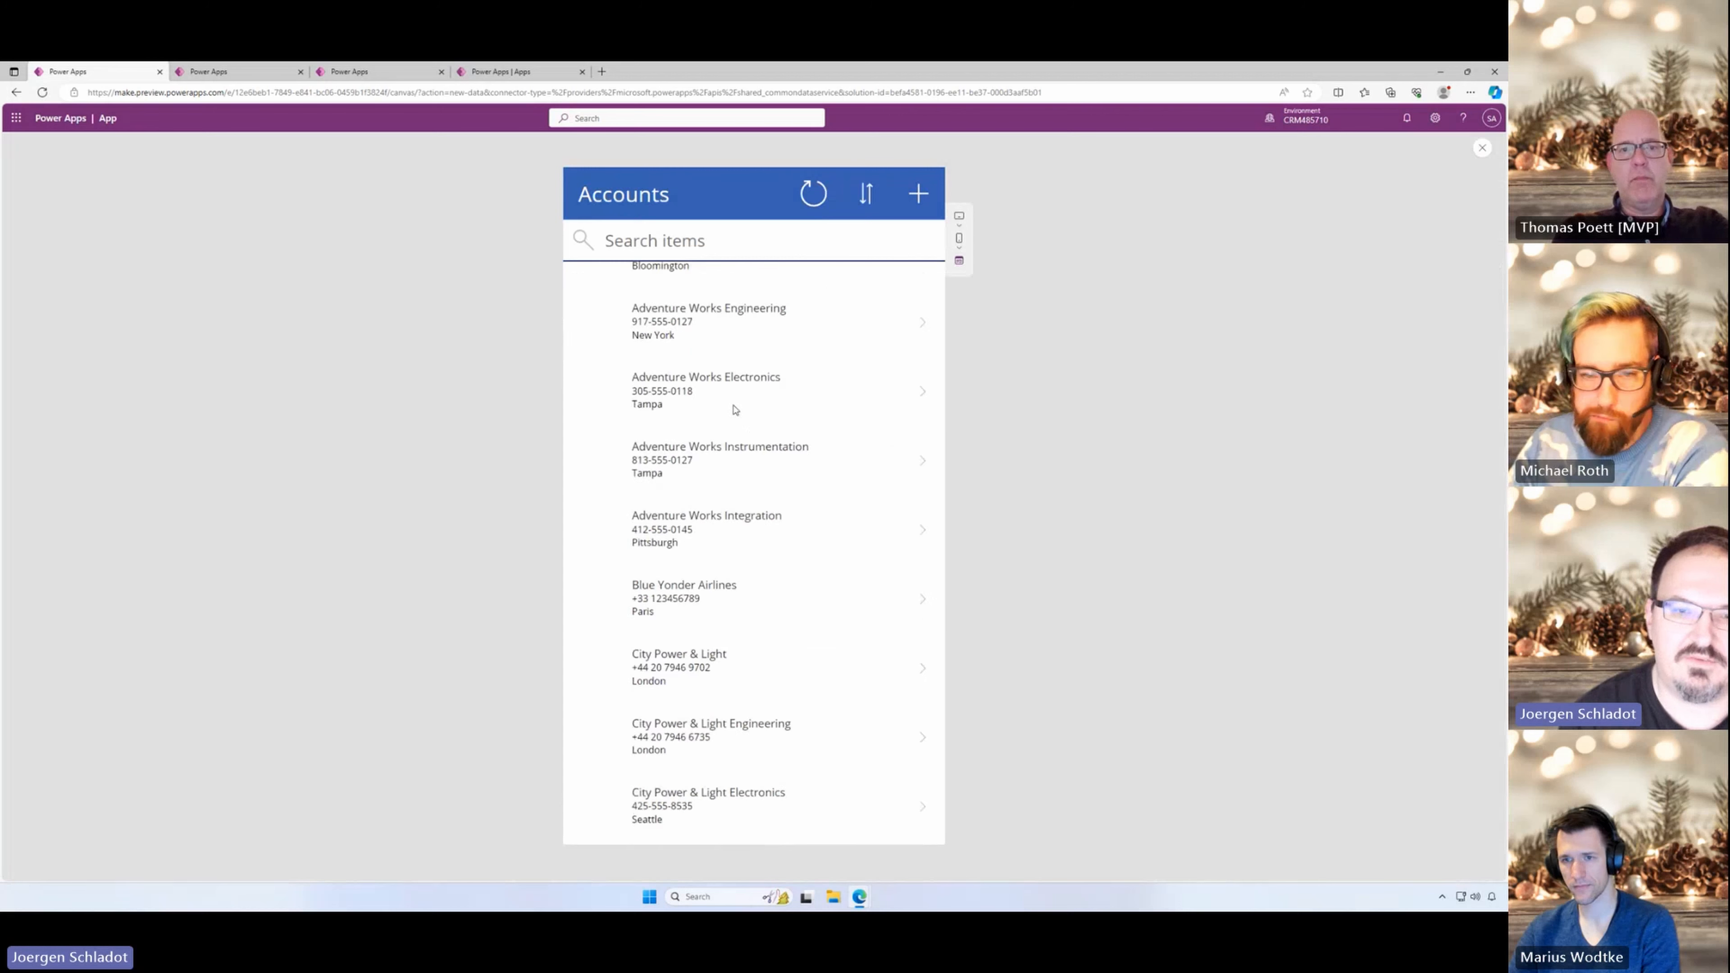
{"action": "scroll", "coordinate": [896, 434], "scroll_direction": "up", "scroll_amount": 4}
{"action": "left_click", "coordinate": [926, 400]}
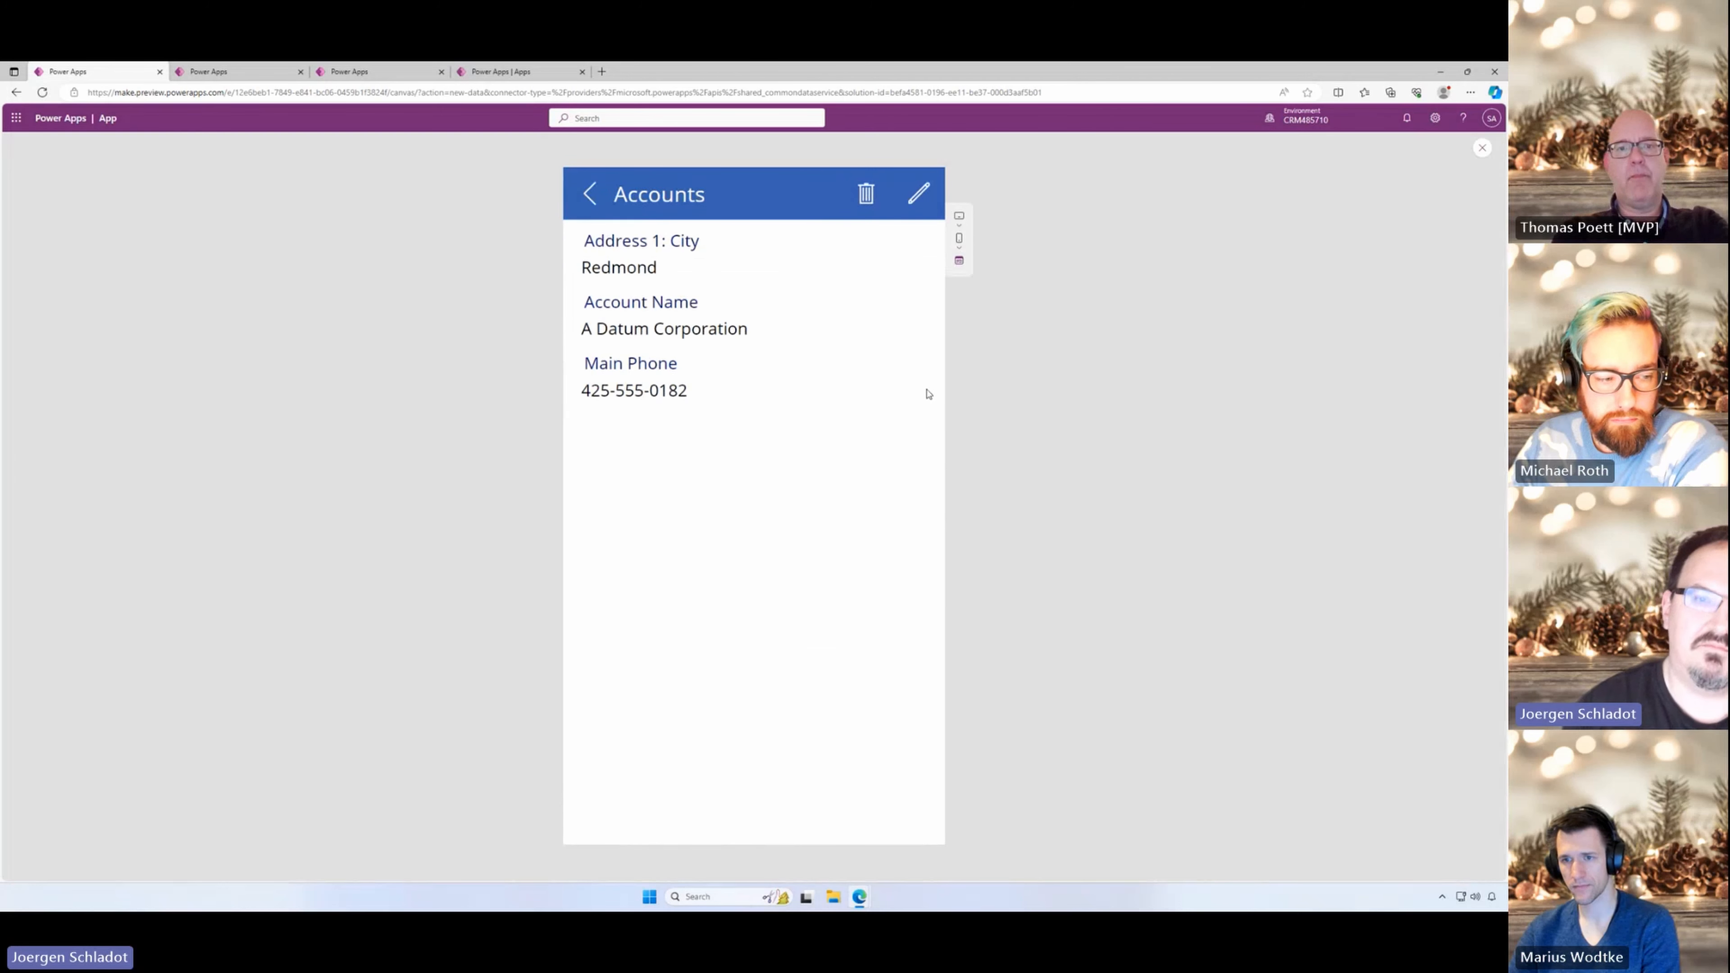
{"action": "left_click", "coordinate": [923, 200]}
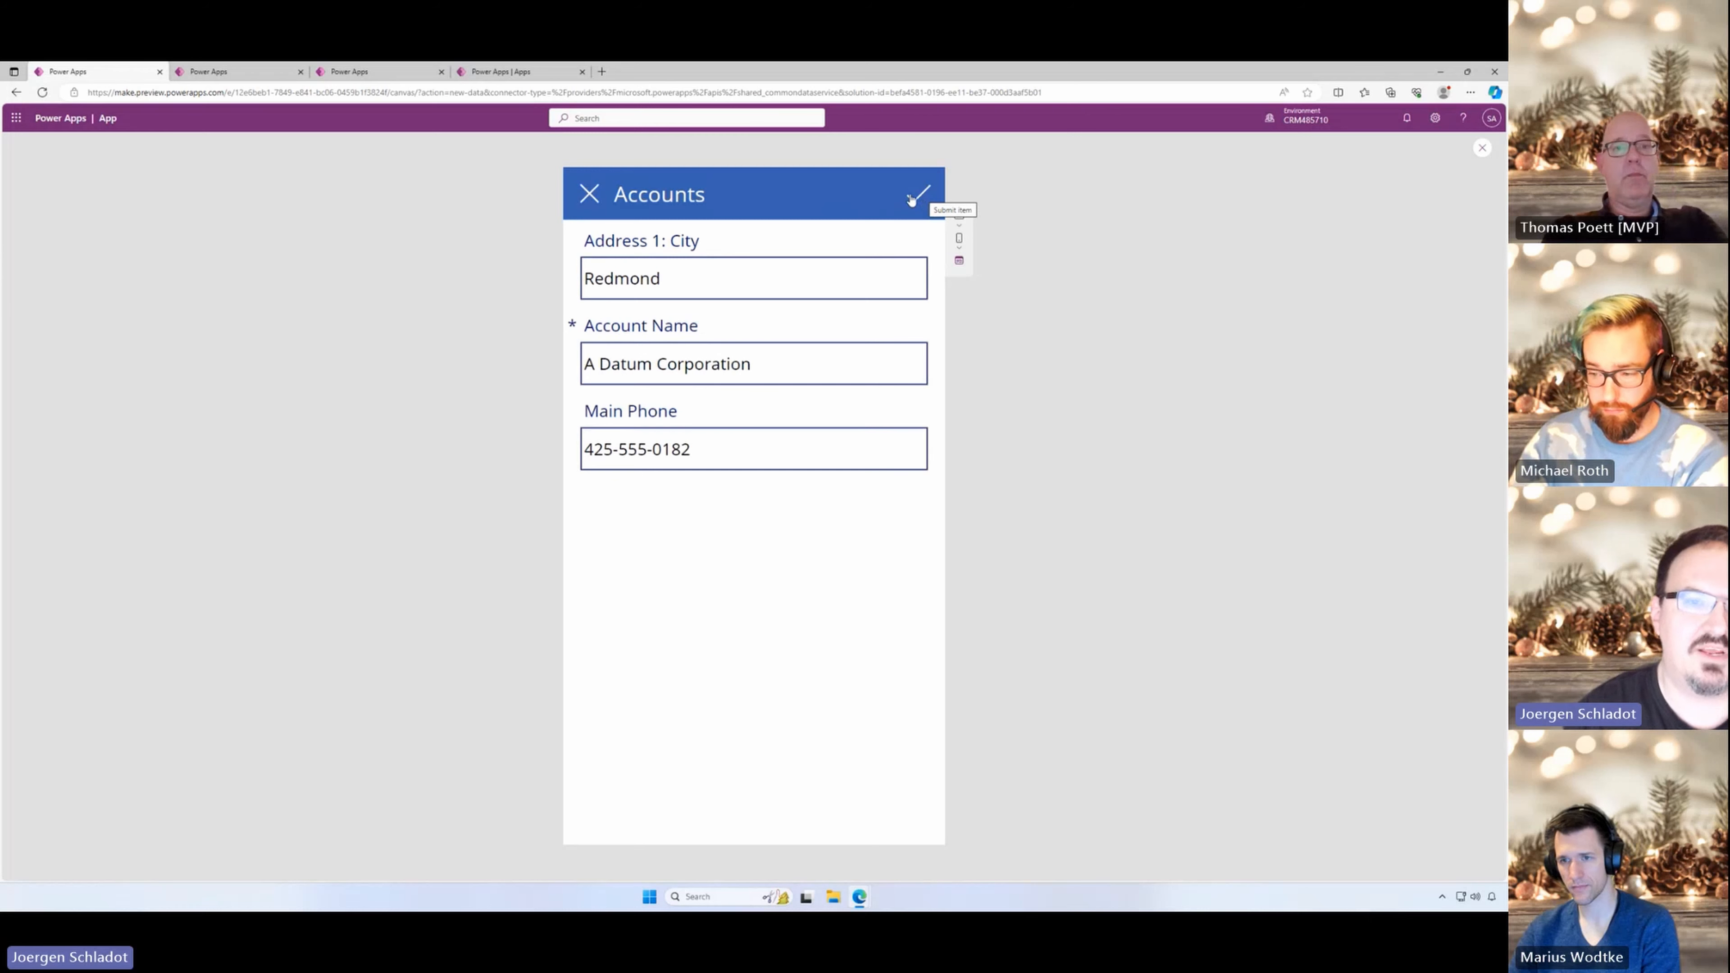
{"action": "left_click", "coordinate": [911, 199]}
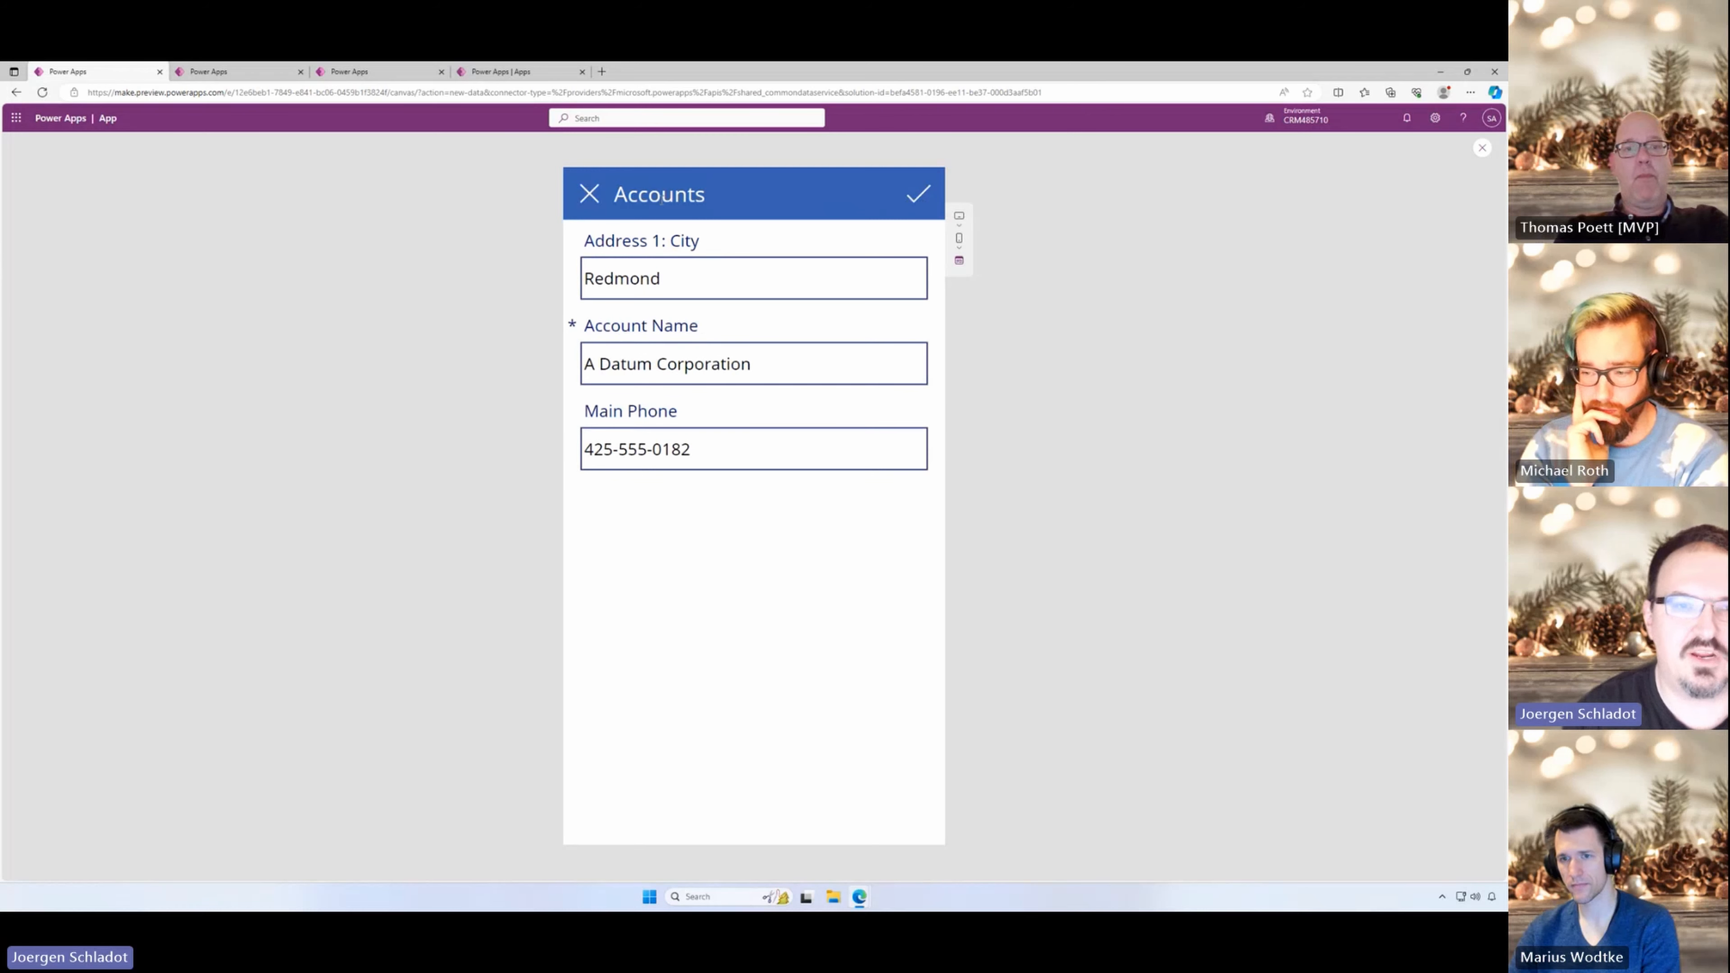
{"action": "left_click", "coordinate": [581, 193]}
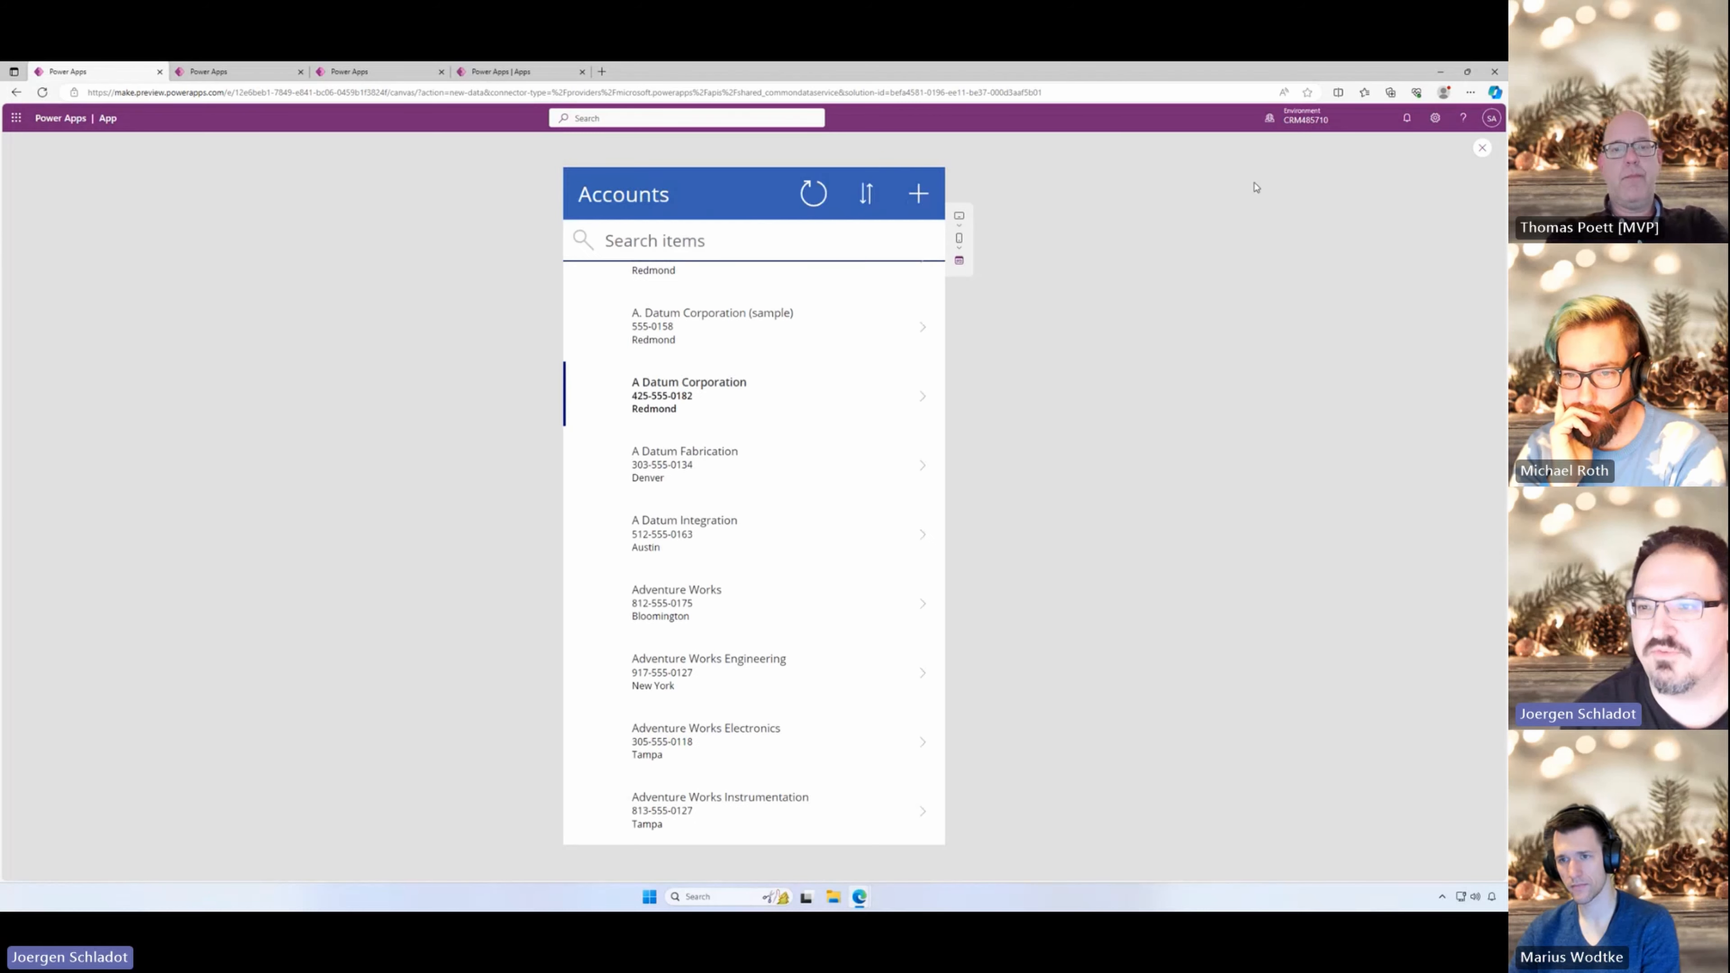
{"action": "left_click", "coordinate": [1484, 147]}
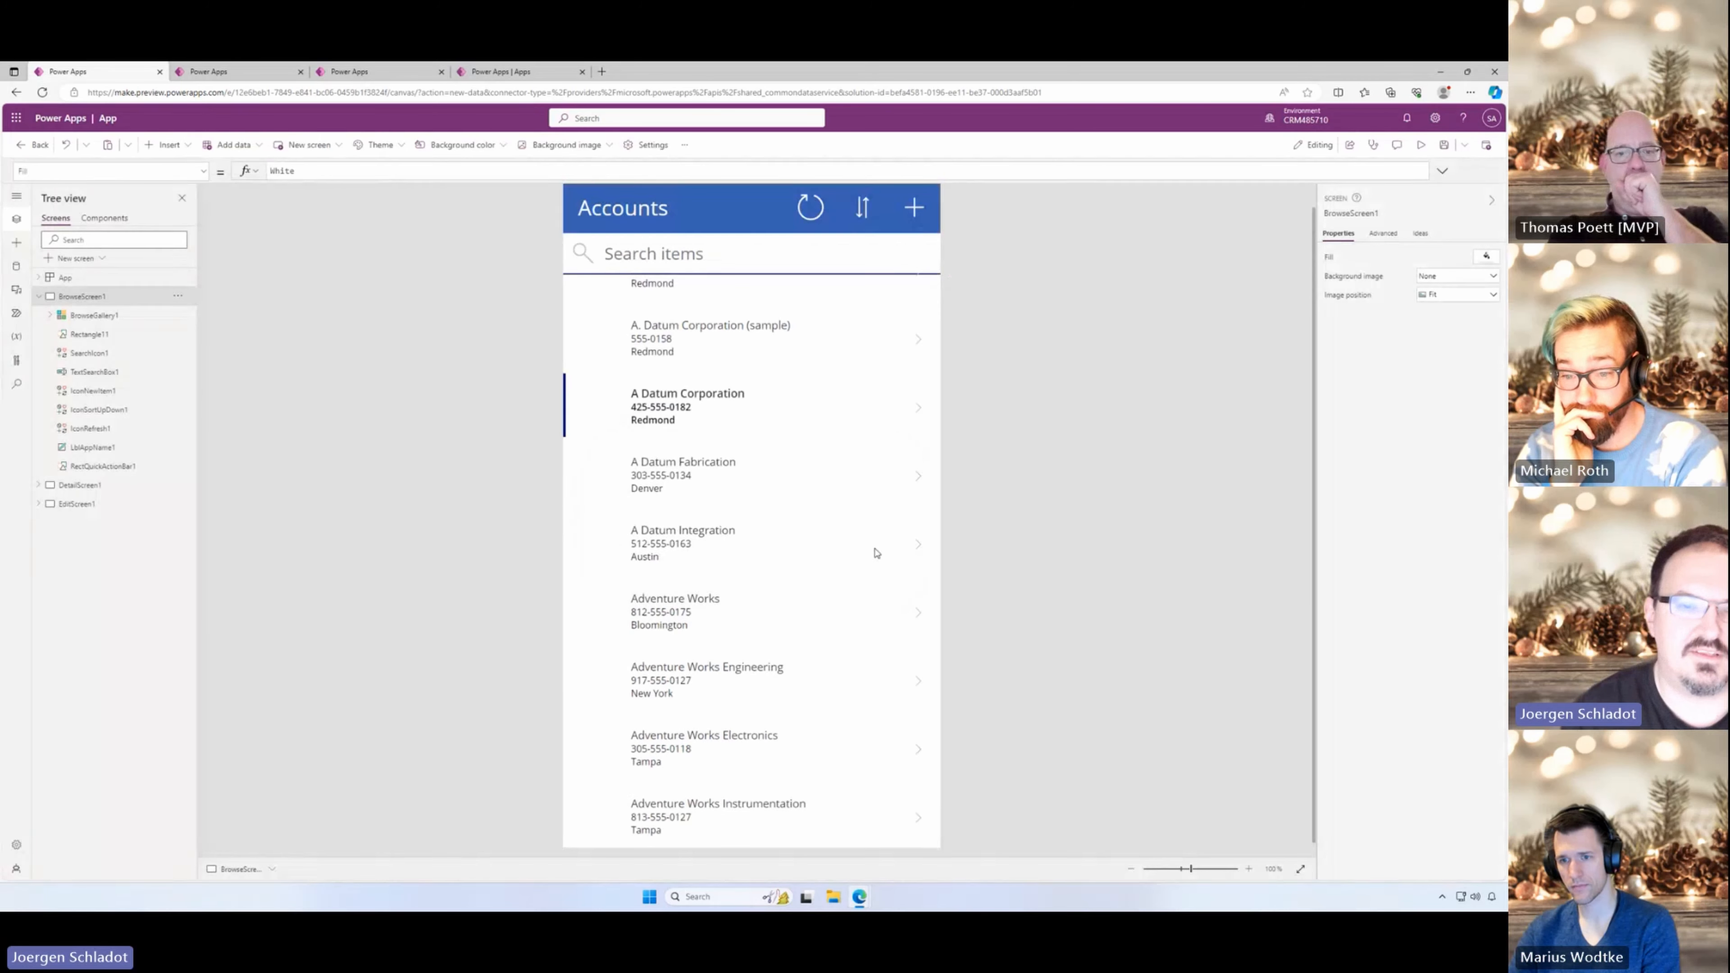
Step: Leave the generated three-screen Accounts app without saving it
{"action": "left_click", "coordinate": [877, 550]}
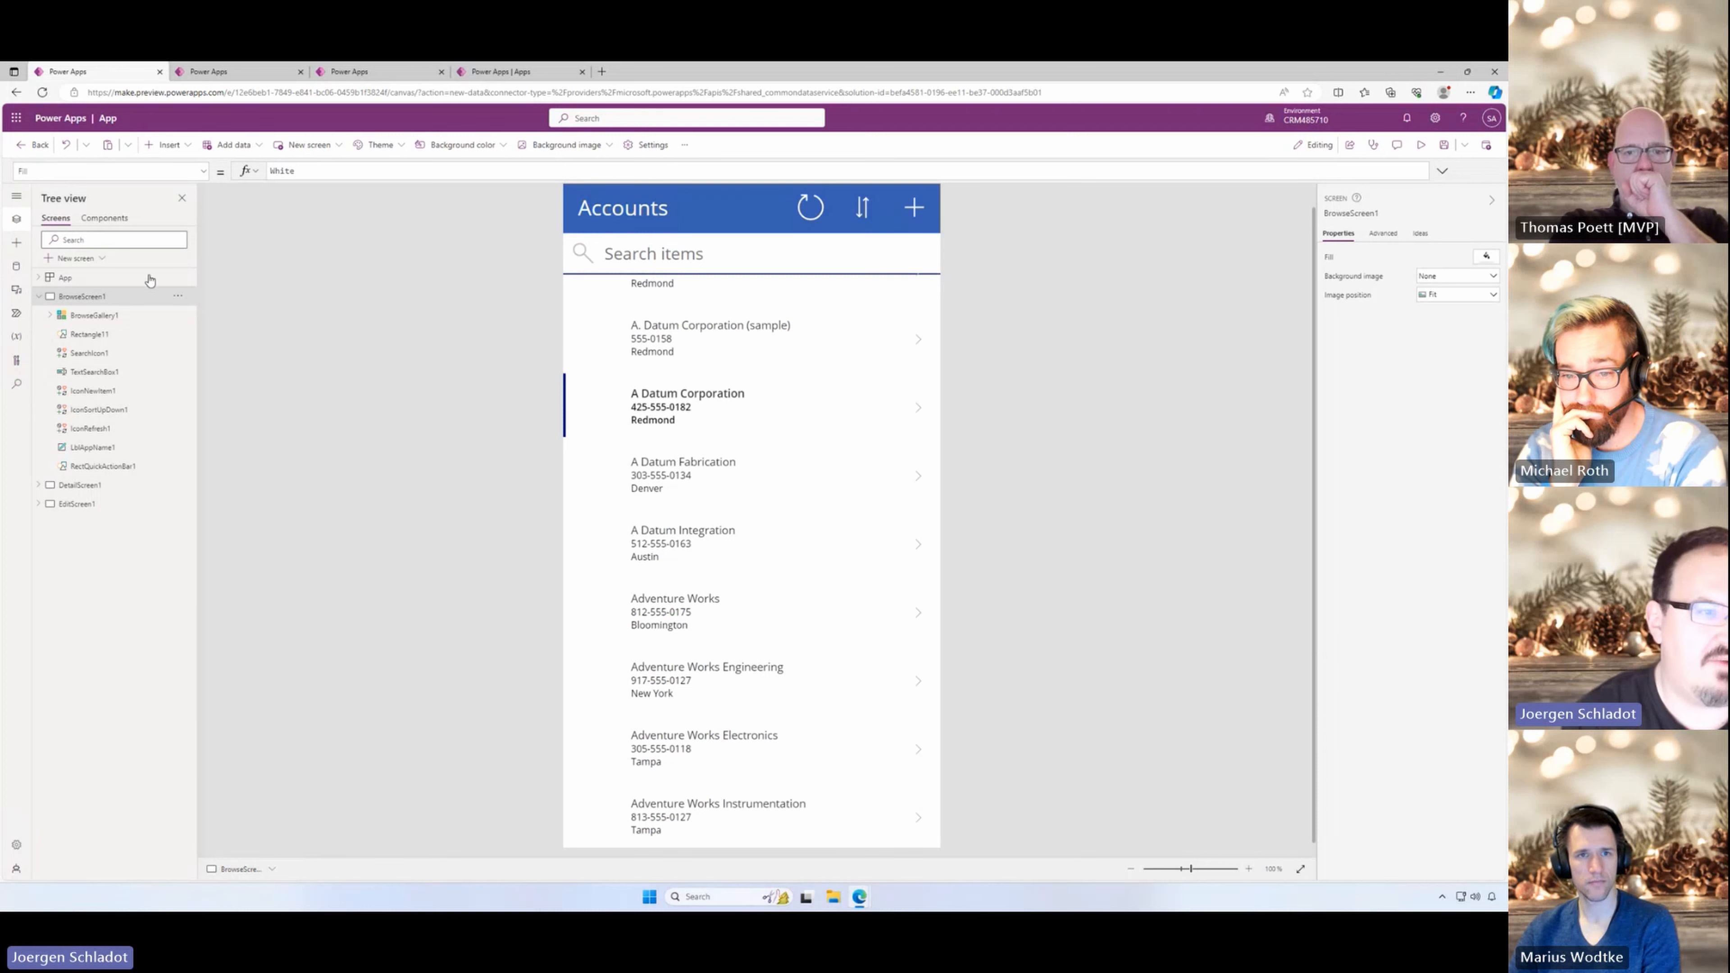
{"action": "left_click", "coordinate": [18, 151]}
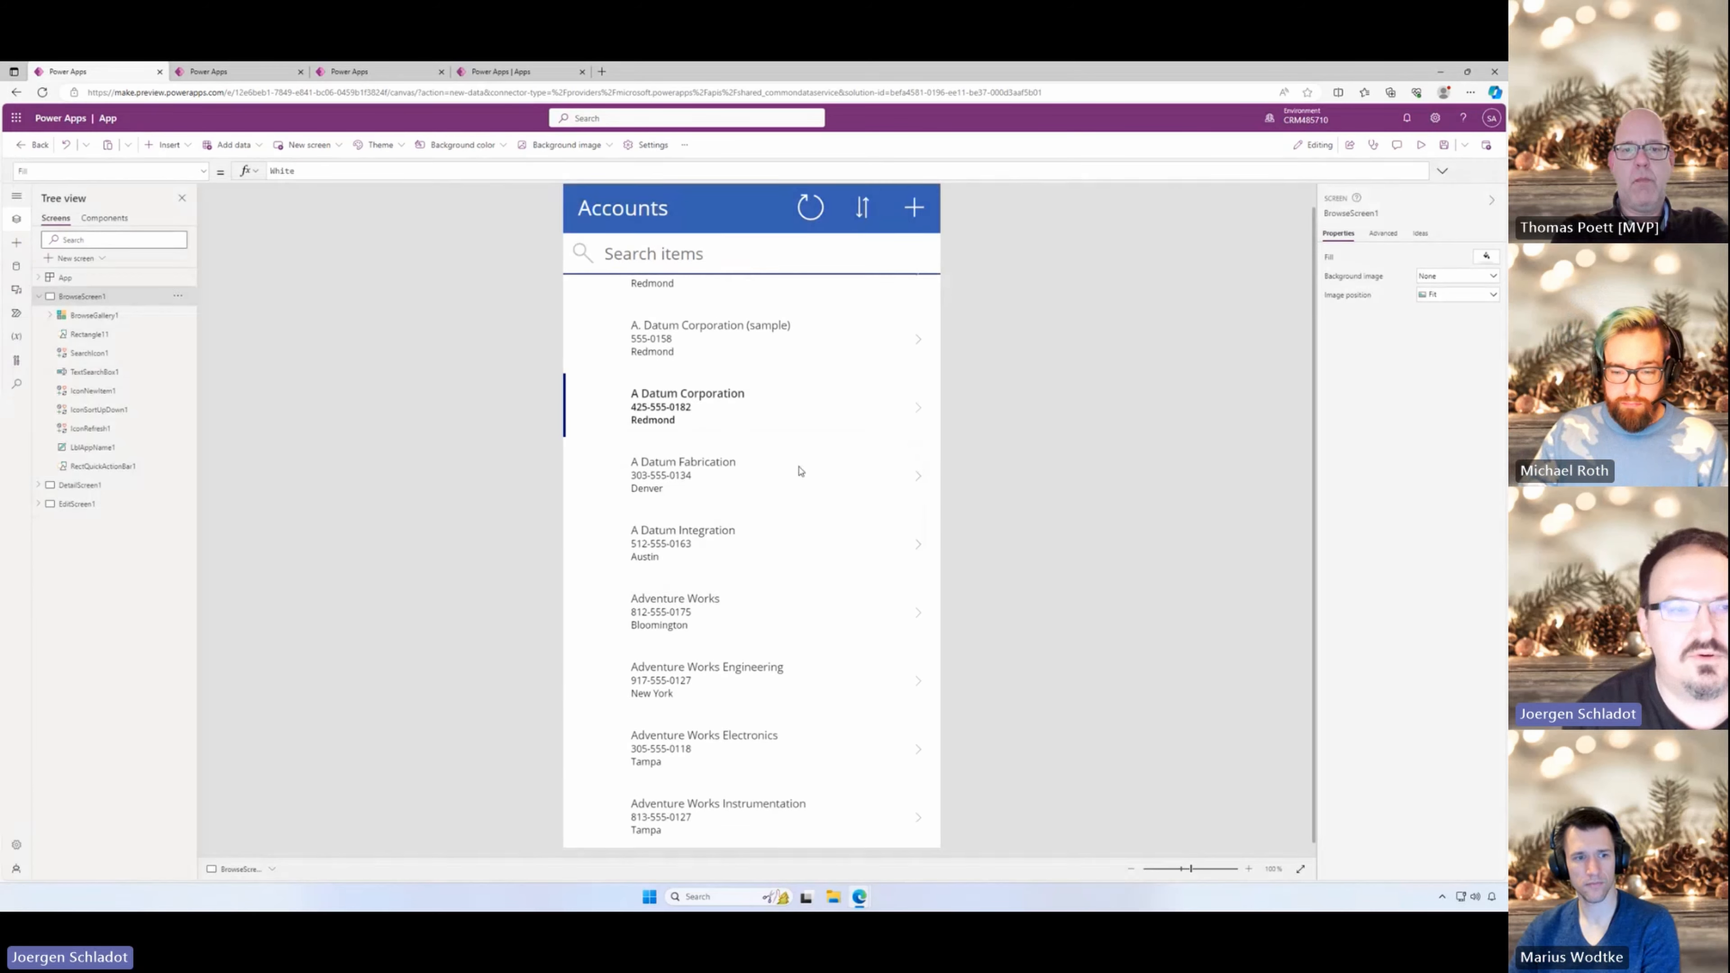
{"action": "left_click", "coordinate": [880, 471]}
{"action": "left_click", "coordinate": [19, 150]}
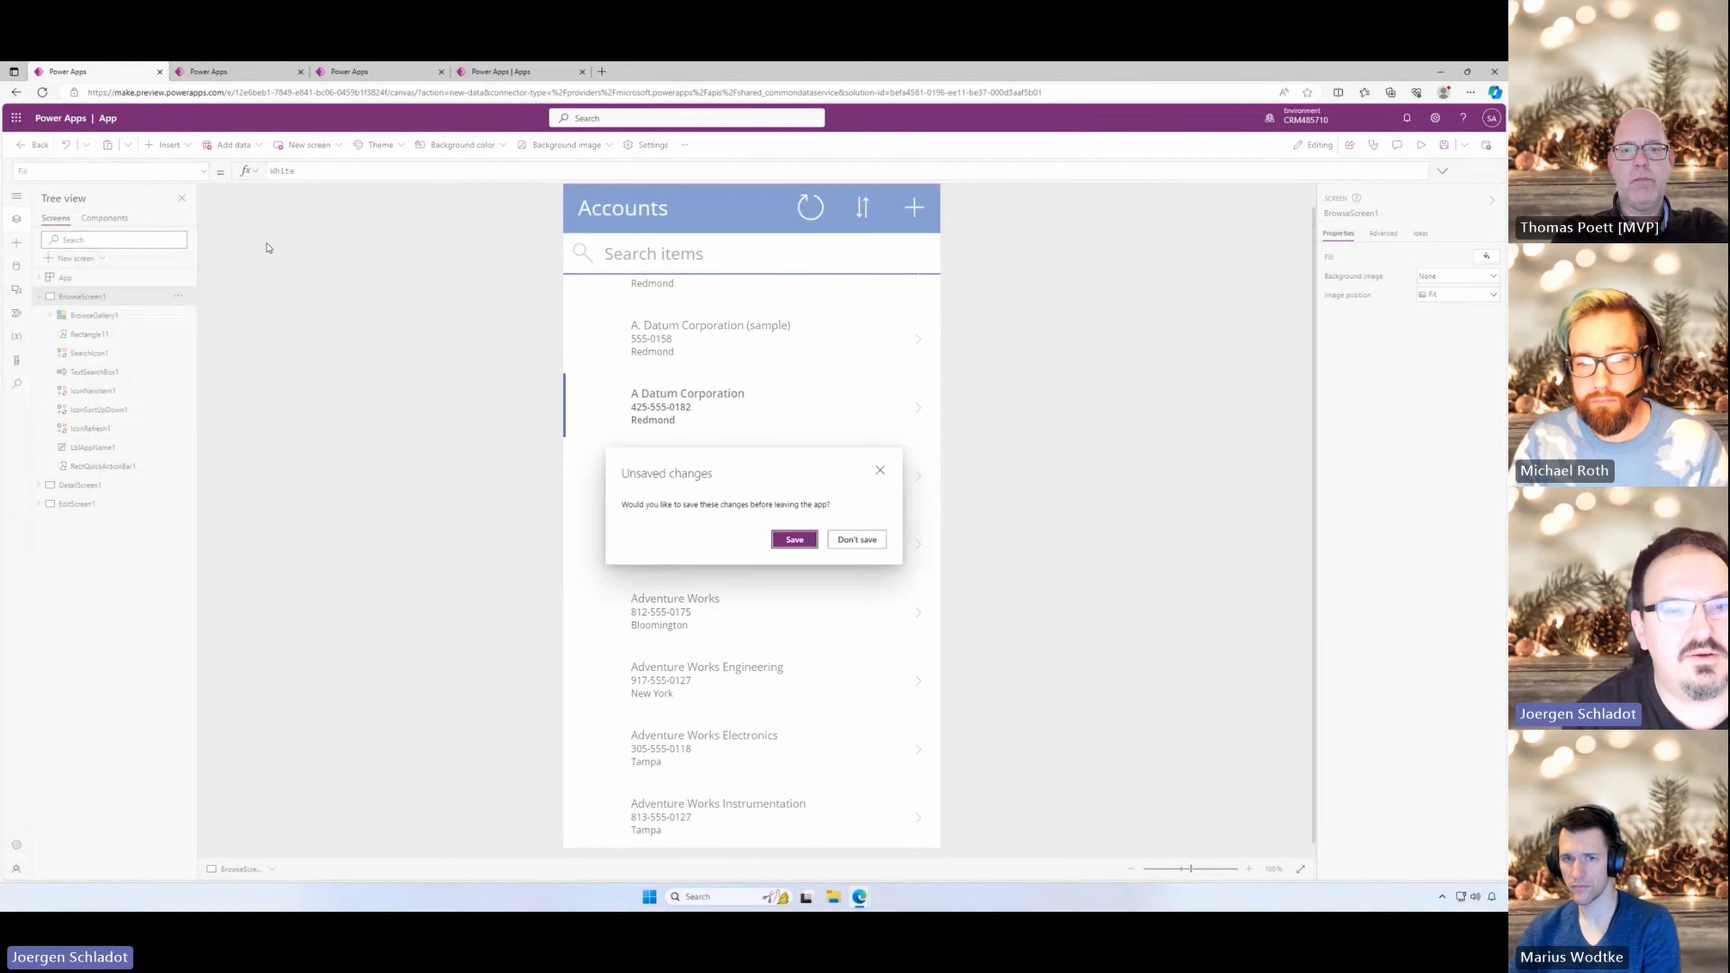
{"action": "left_click", "coordinate": [859, 539]}
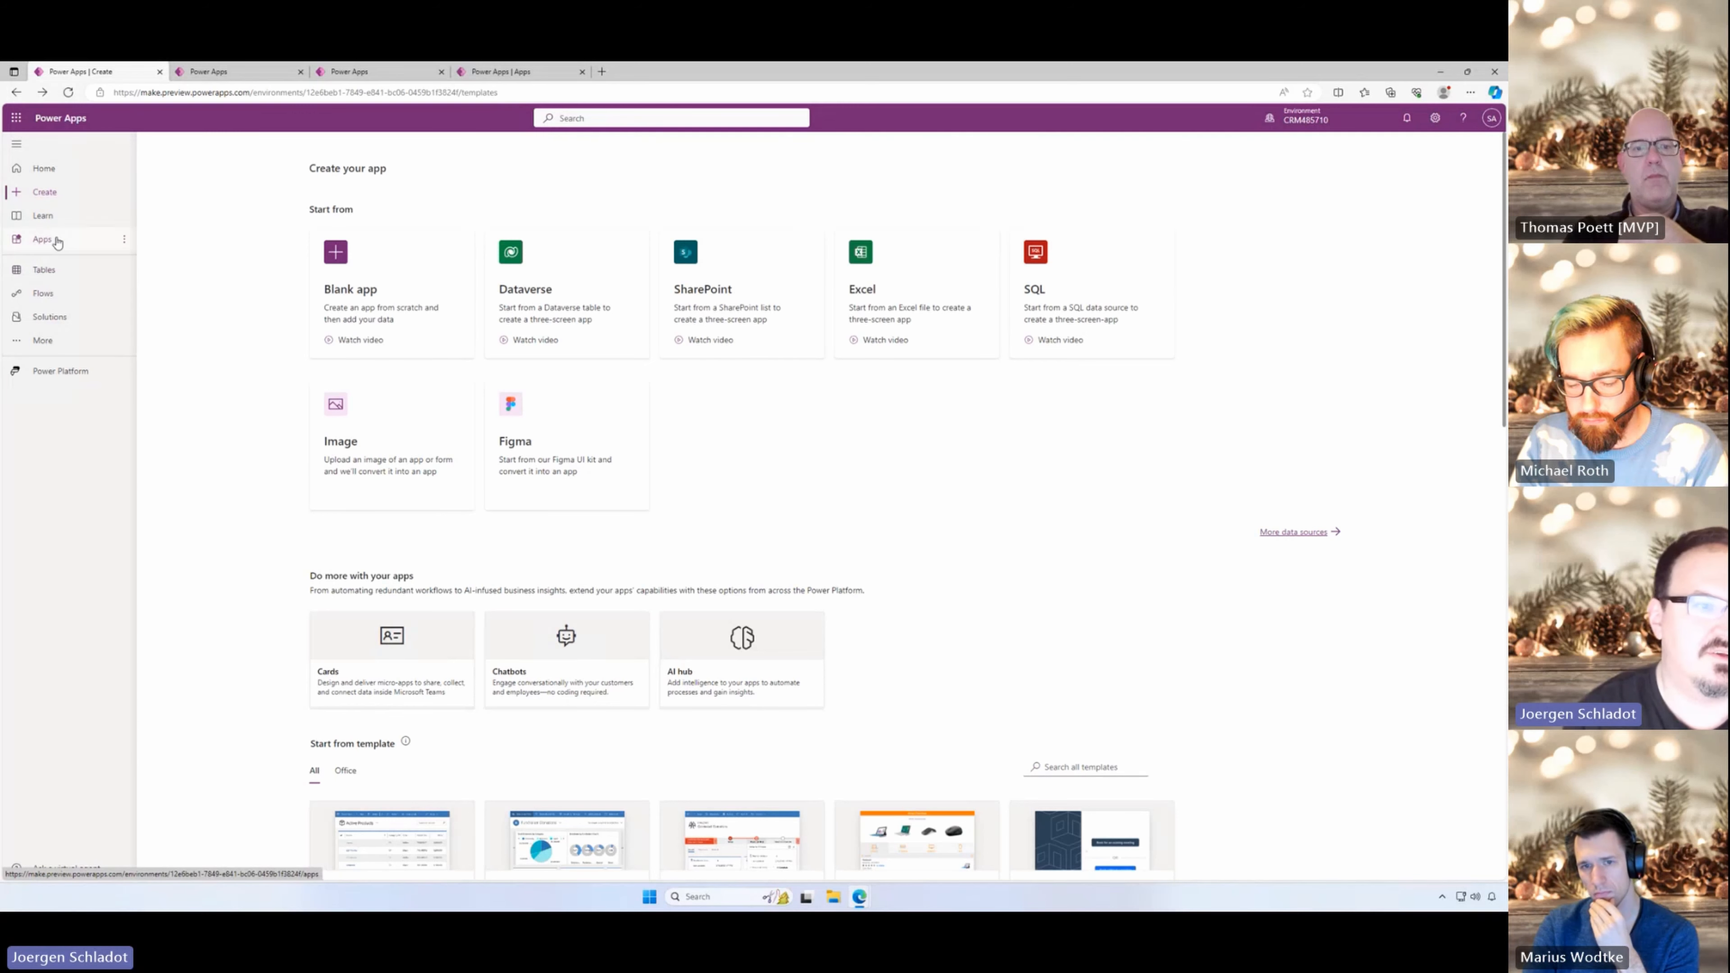
Step: Create a new app starting with data from the existing Dataverse table Account and skip the welcome message
{"action": "left_click", "coordinate": [73, 241]}
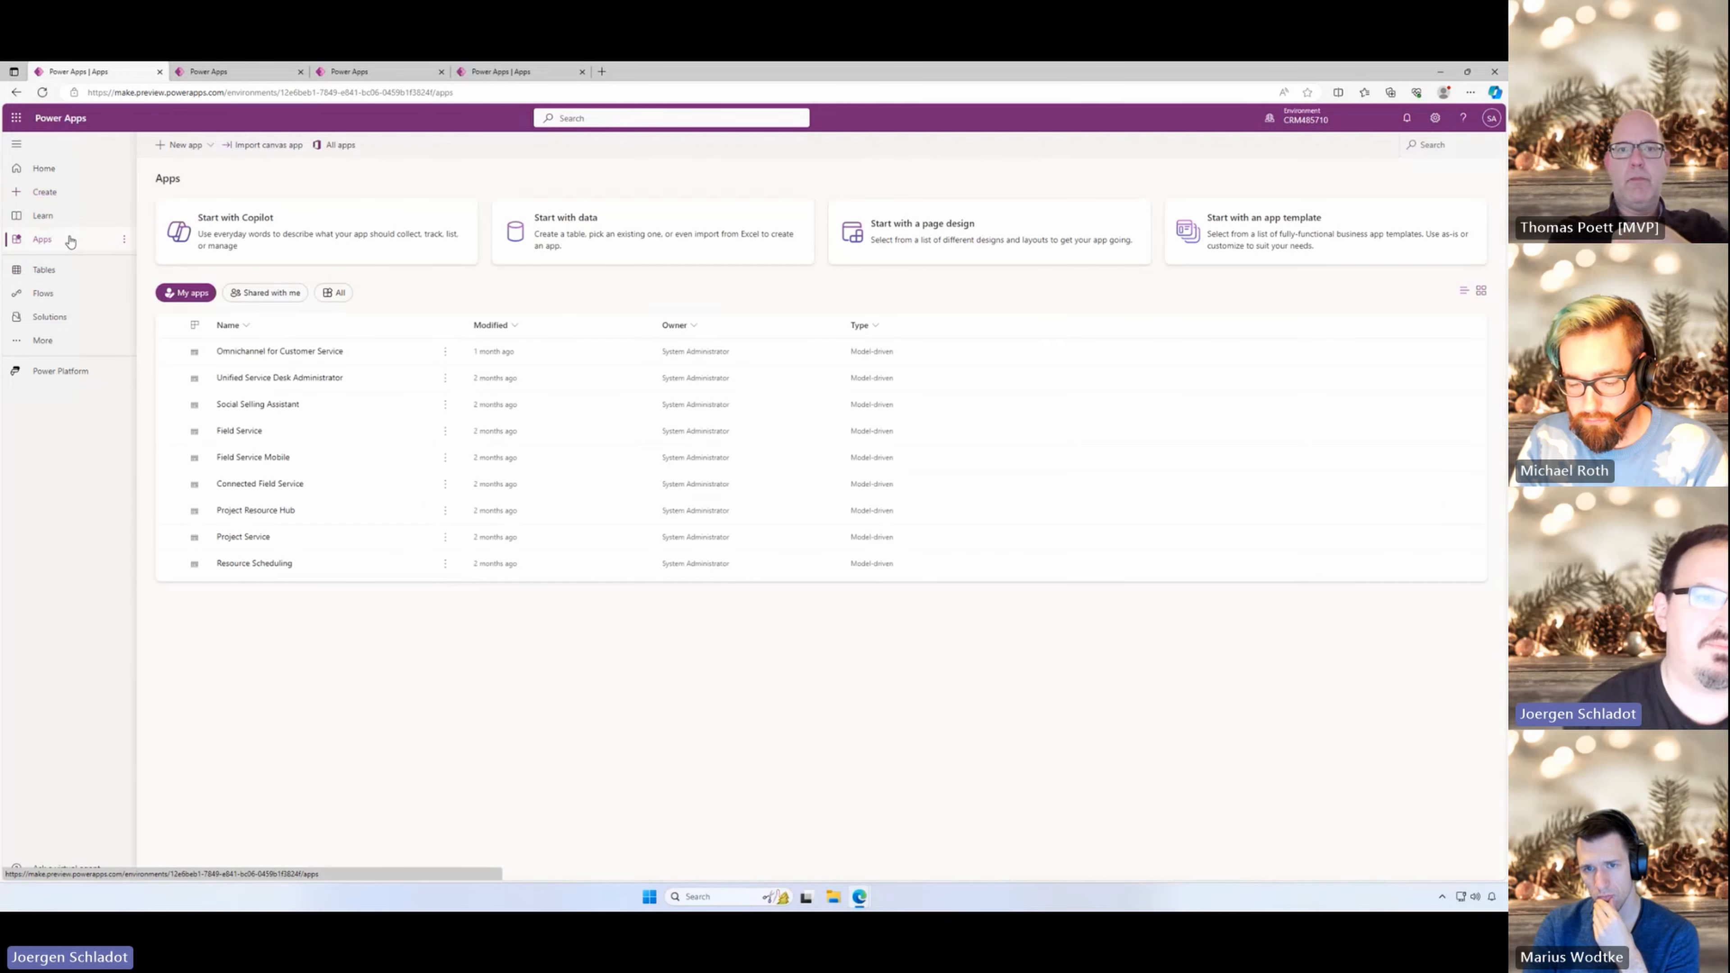
{"action": "left_click", "coordinate": [203, 146]}
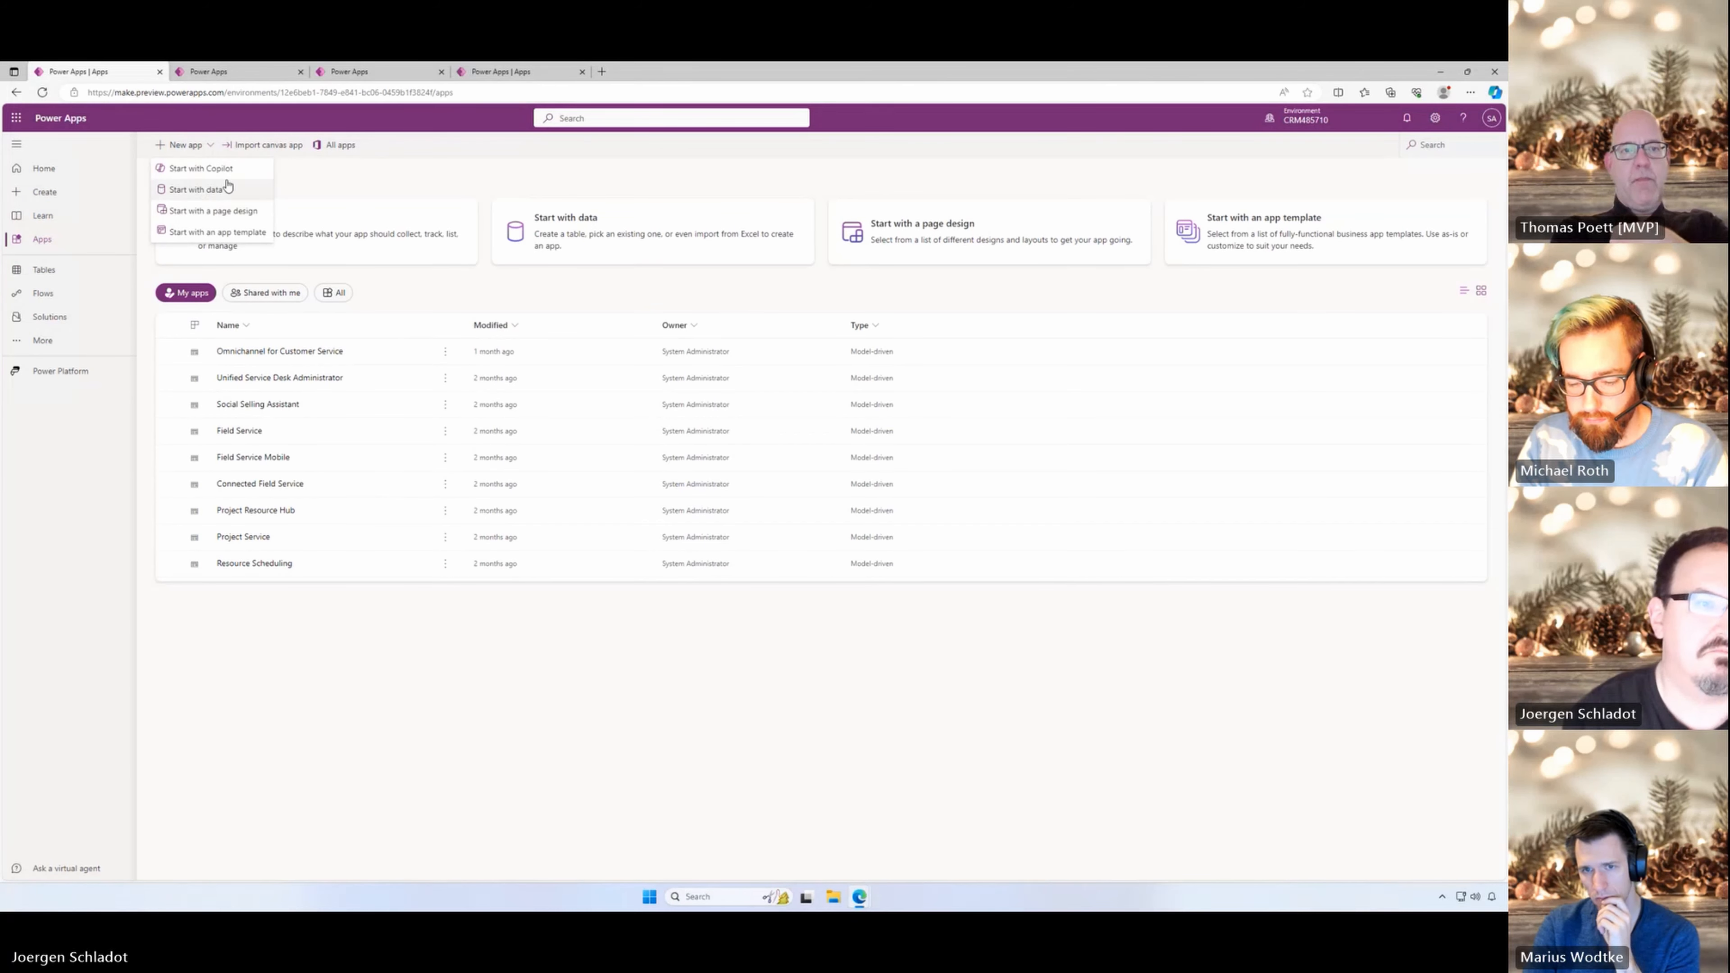
{"action": "left_click", "coordinate": [220, 191]}
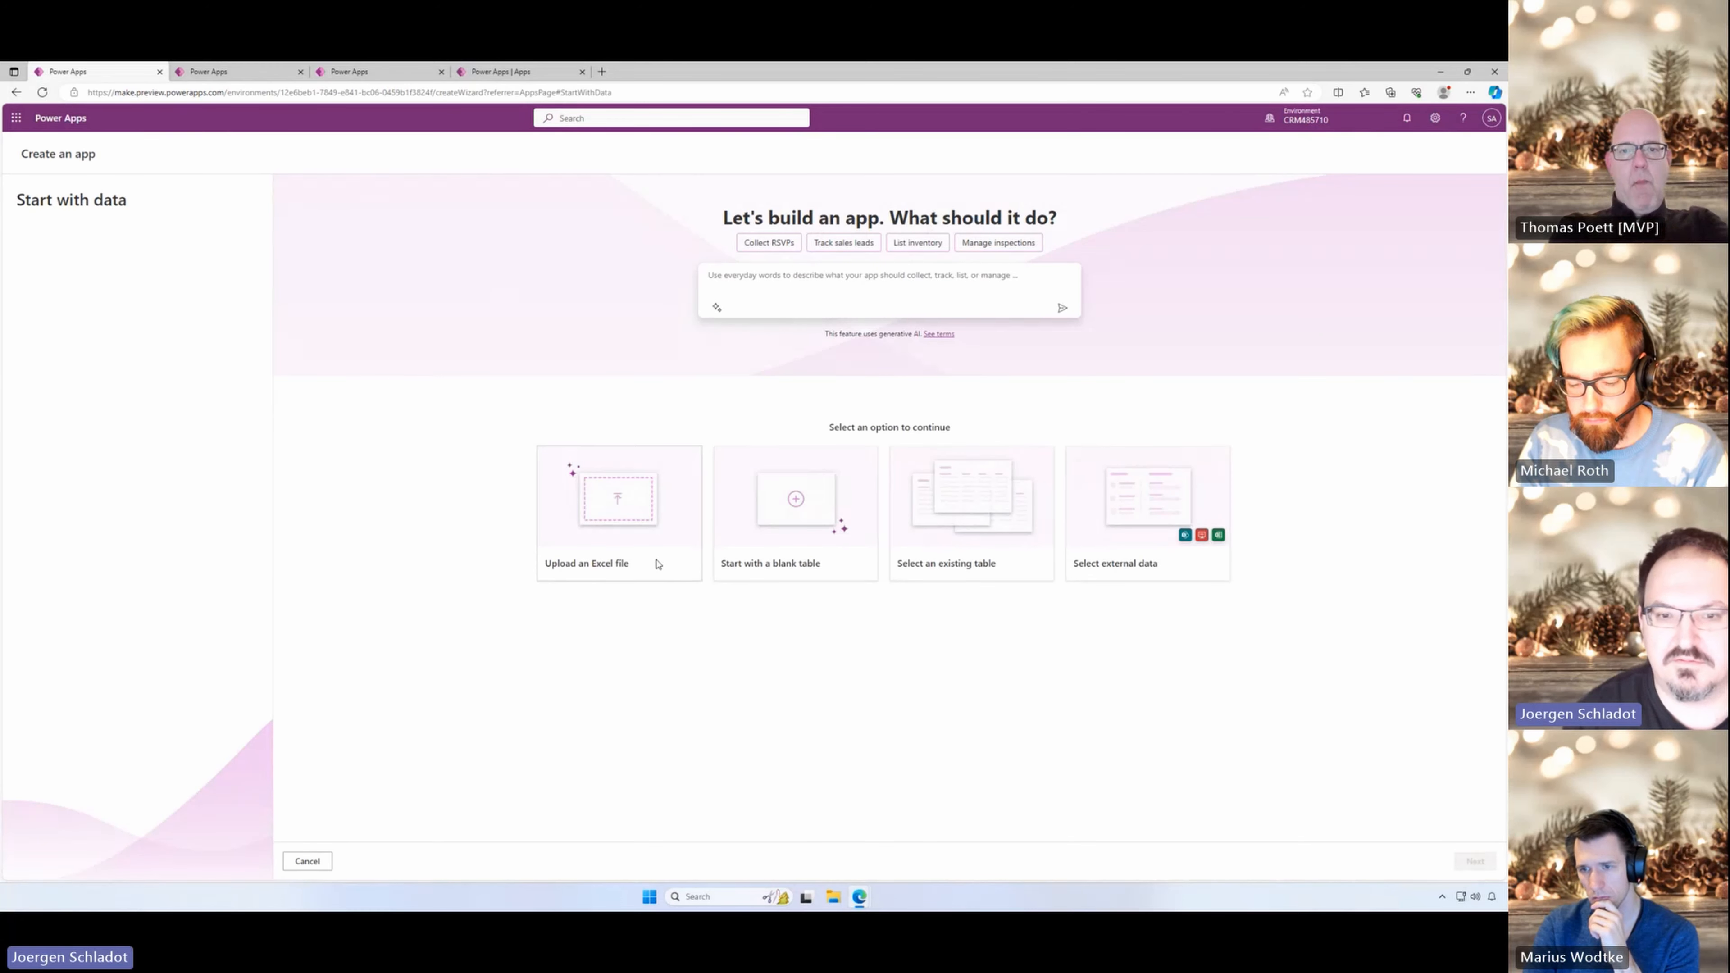
{"action": "left_click", "coordinate": [939, 488]}
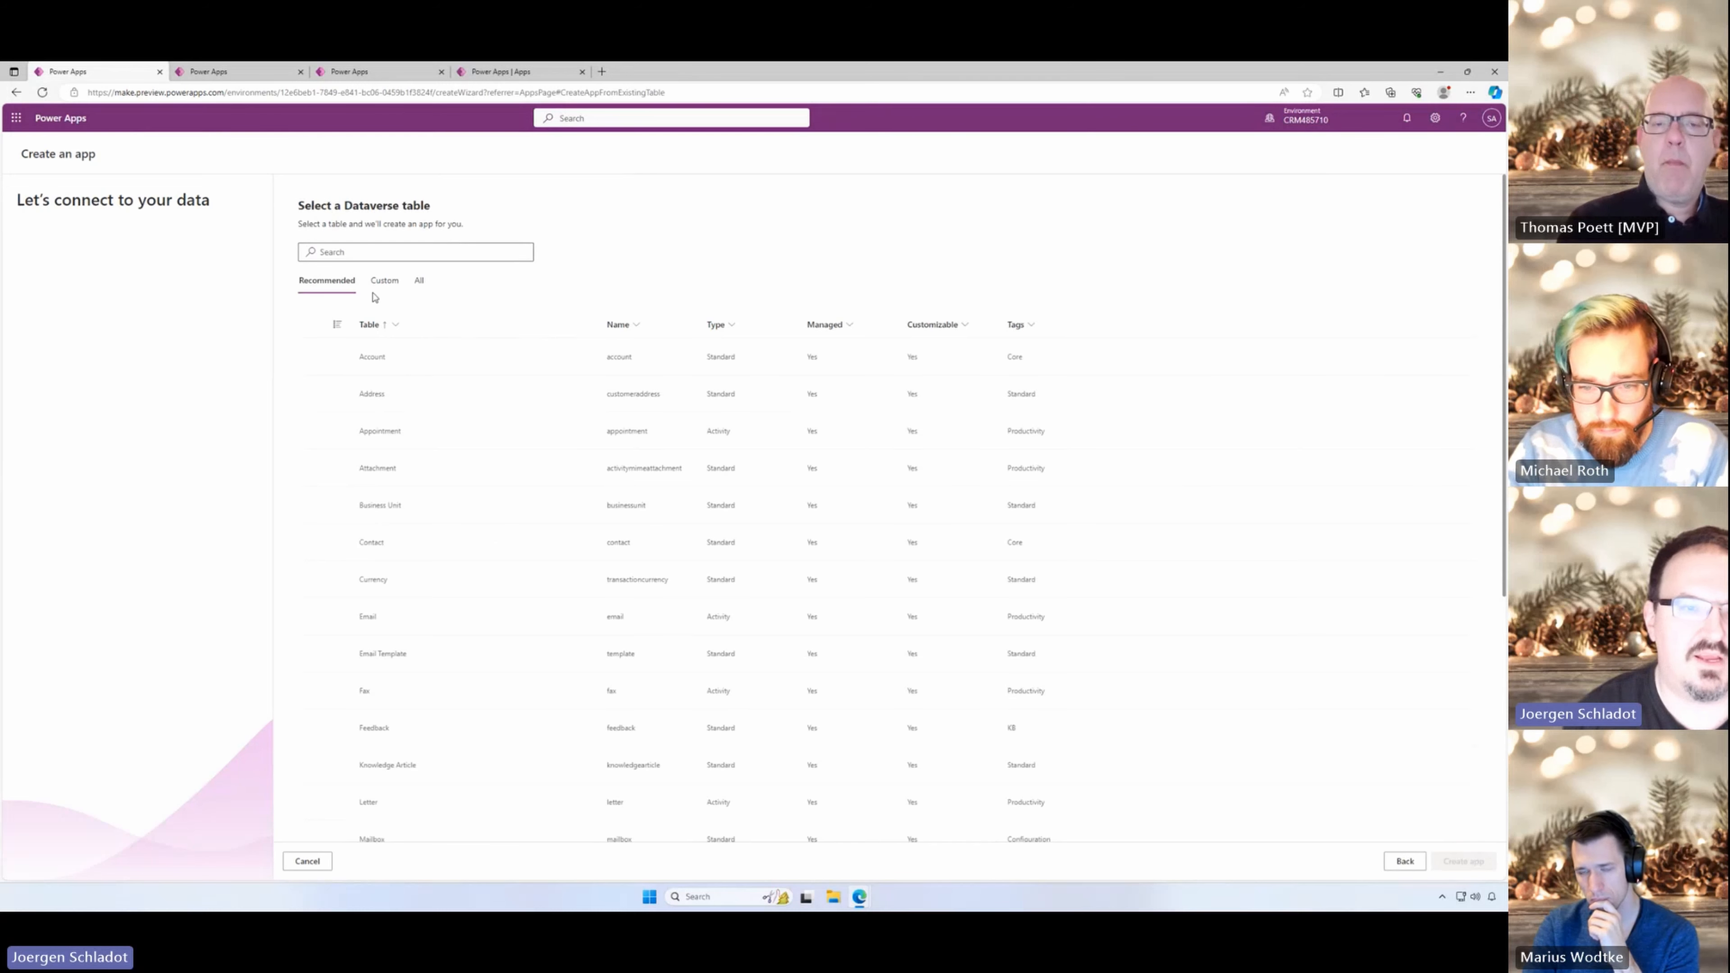
{"action": "left_click", "coordinate": [312, 356]}
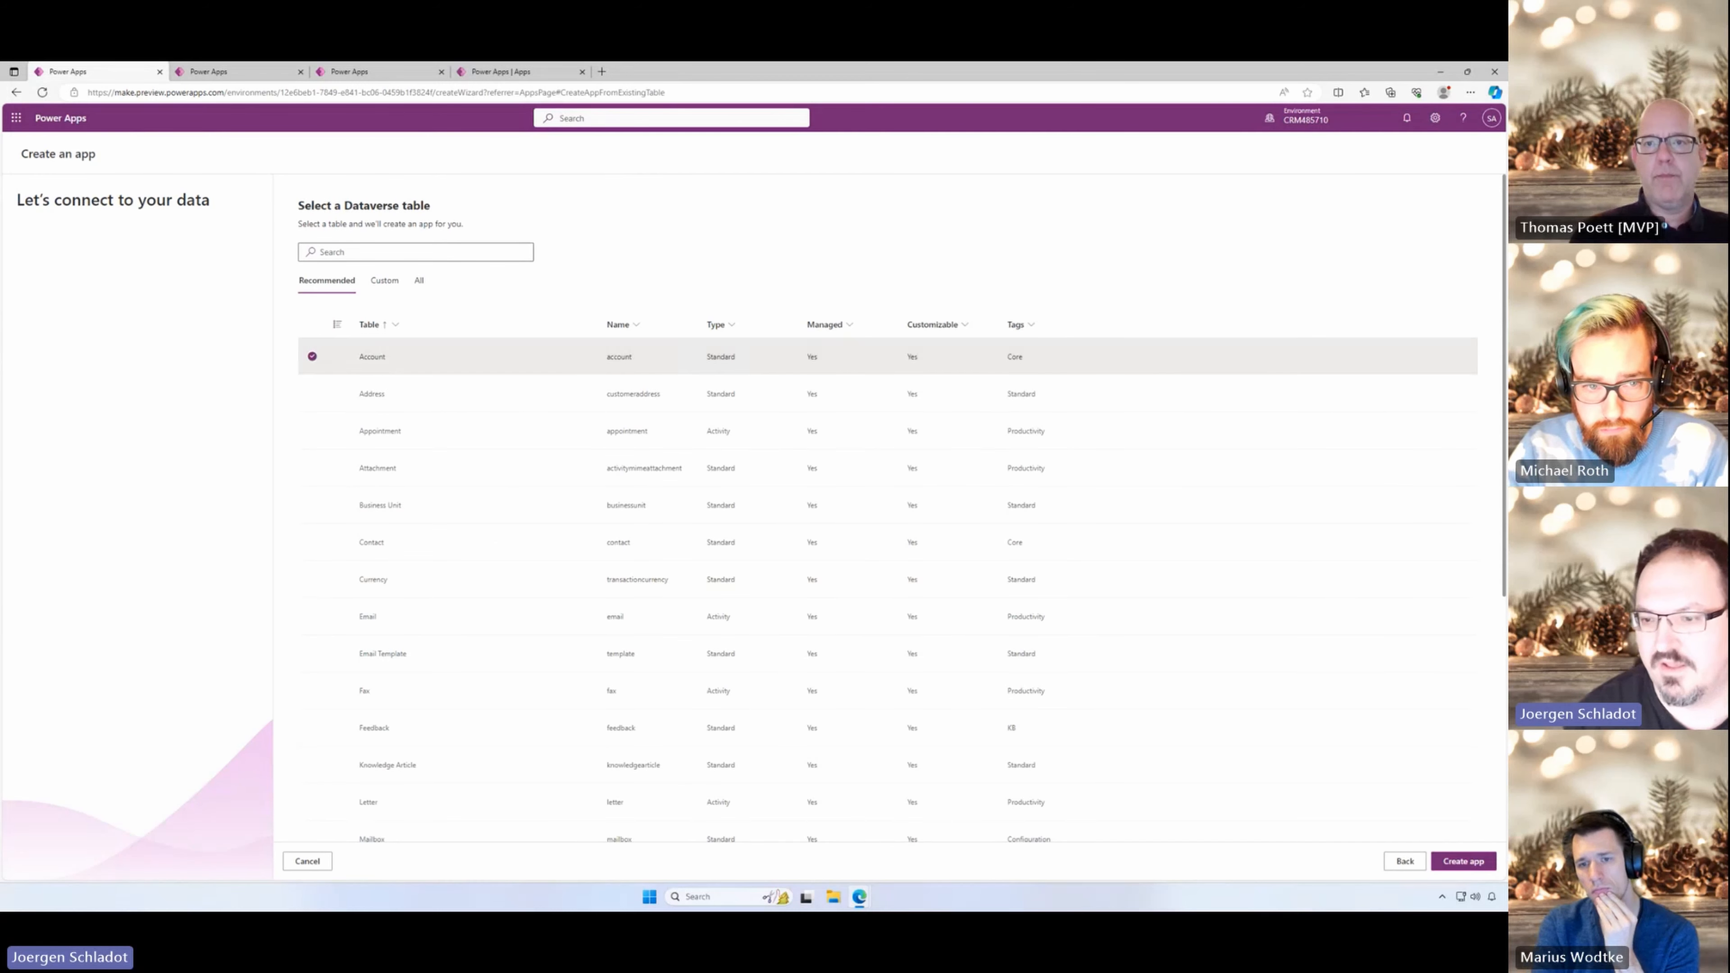
{"action": "left_click", "coordinate": [1468, 862]}
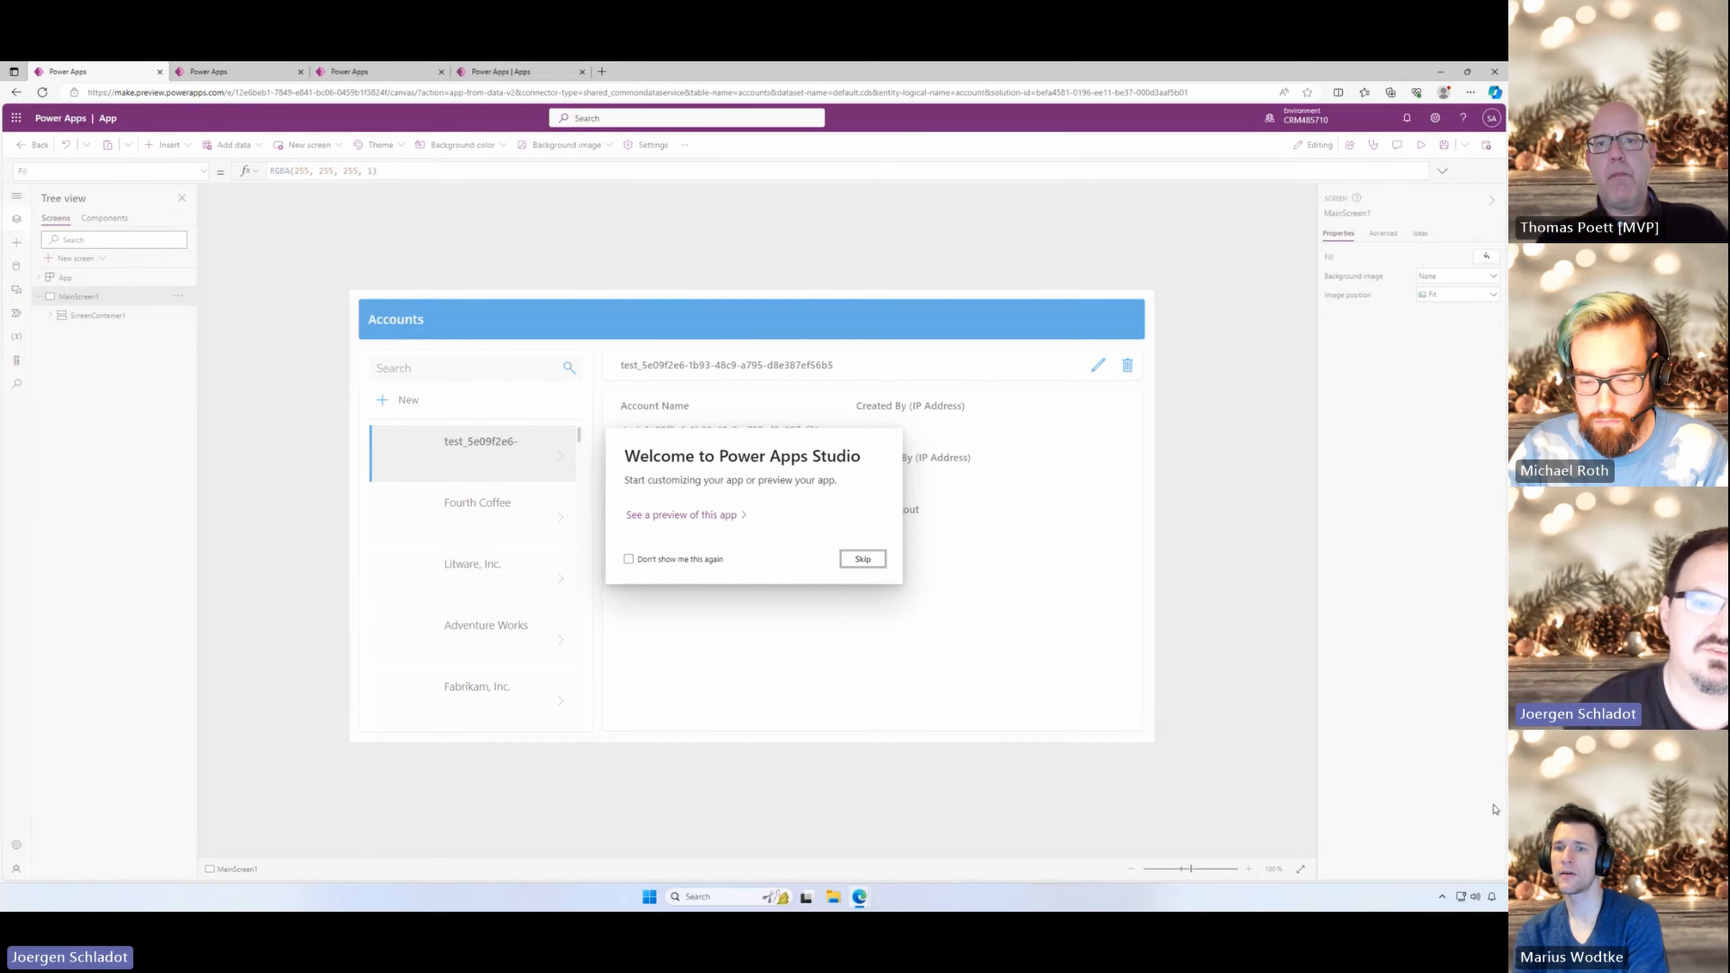
{"action": "left_click", "coordinate": [862, 558]}
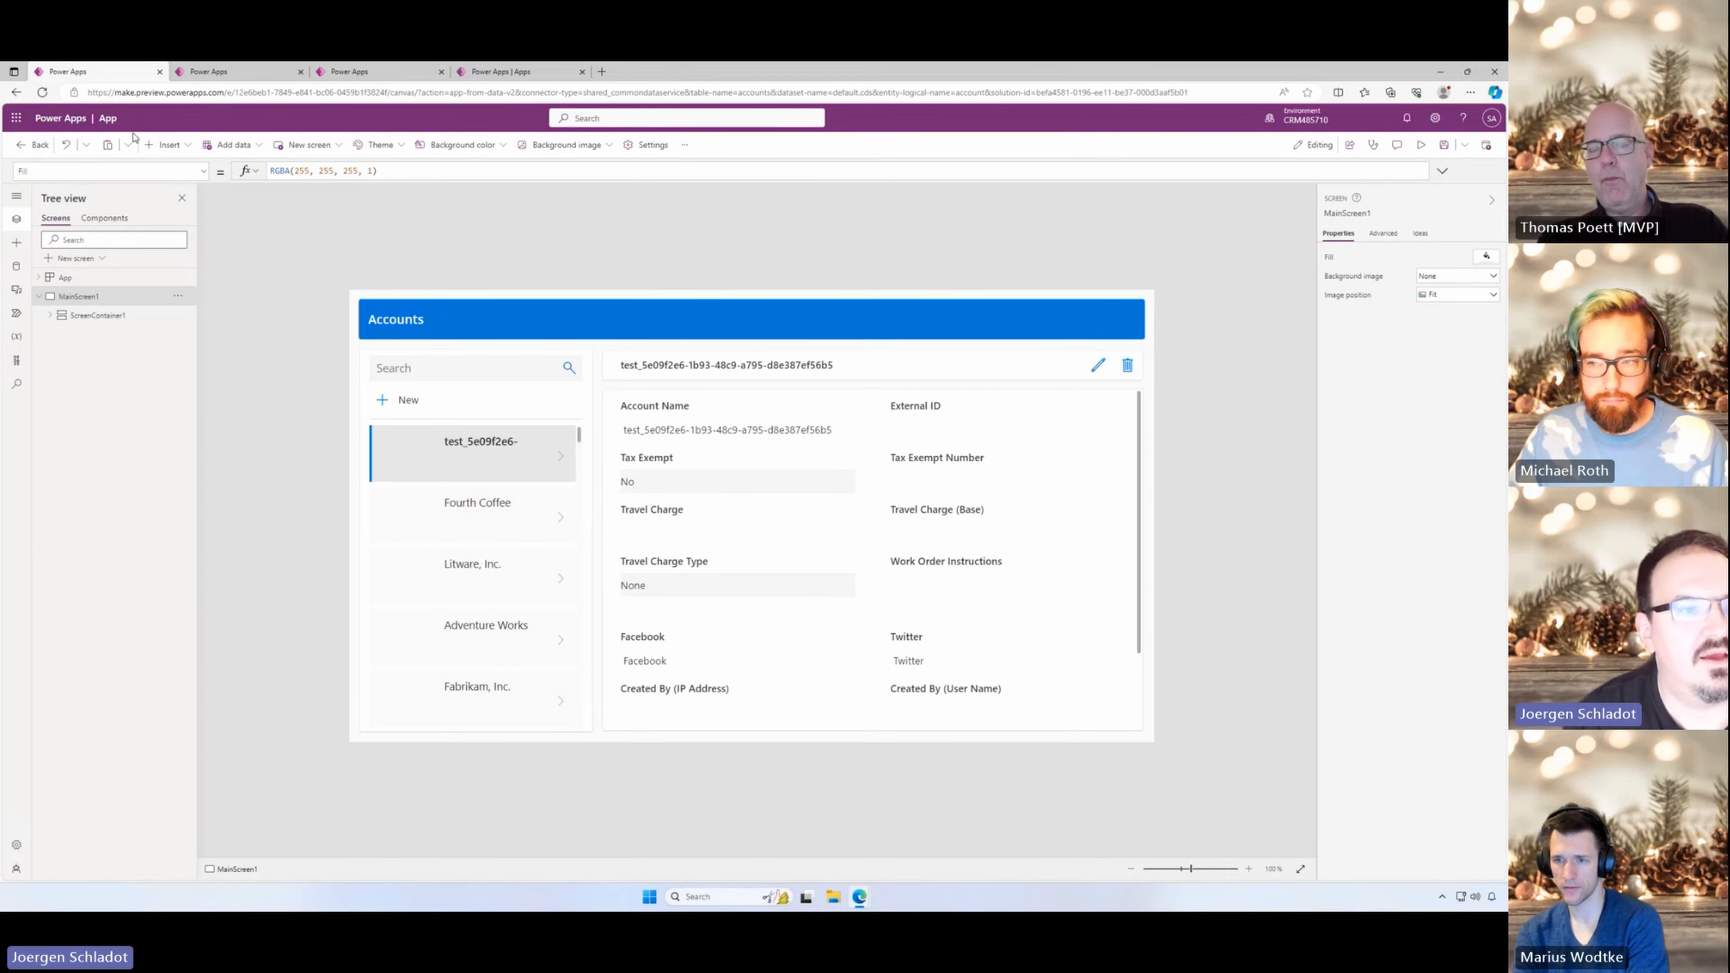
Step: Expand ScreenContainer1 to inspect the app's structure, and leave the app without saving
{"action": "left_click", "coordinate": [51, 315]}
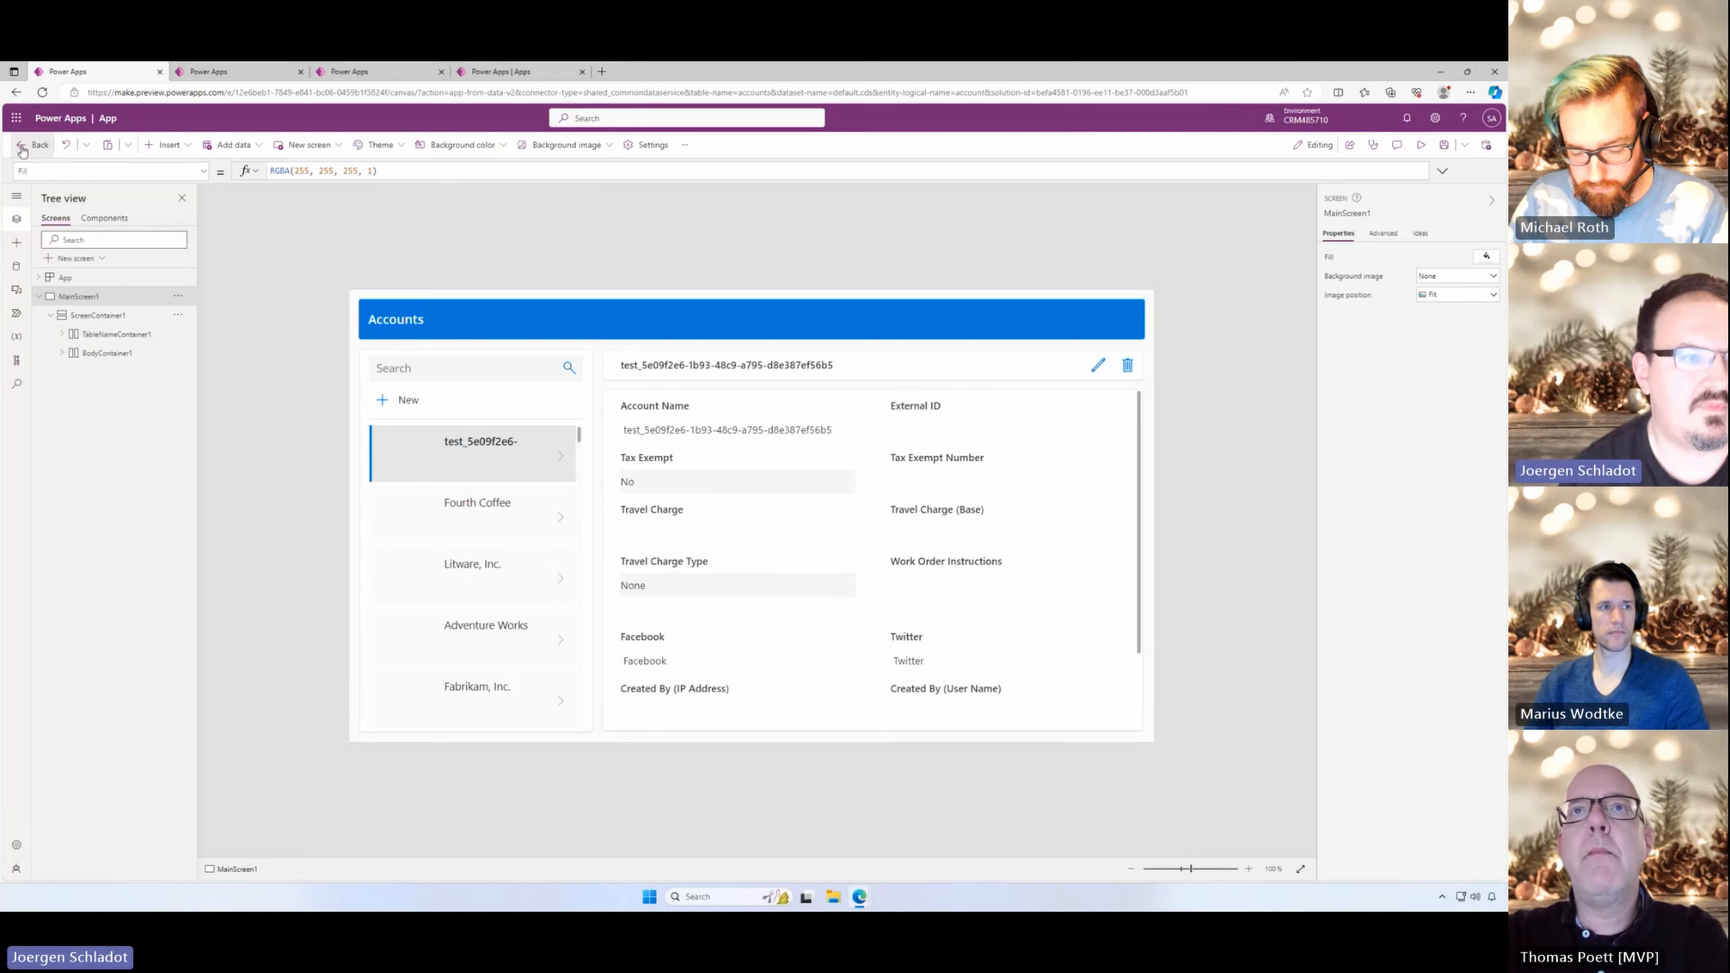
{"action": "left_click", "coordinate": [37, 146]}
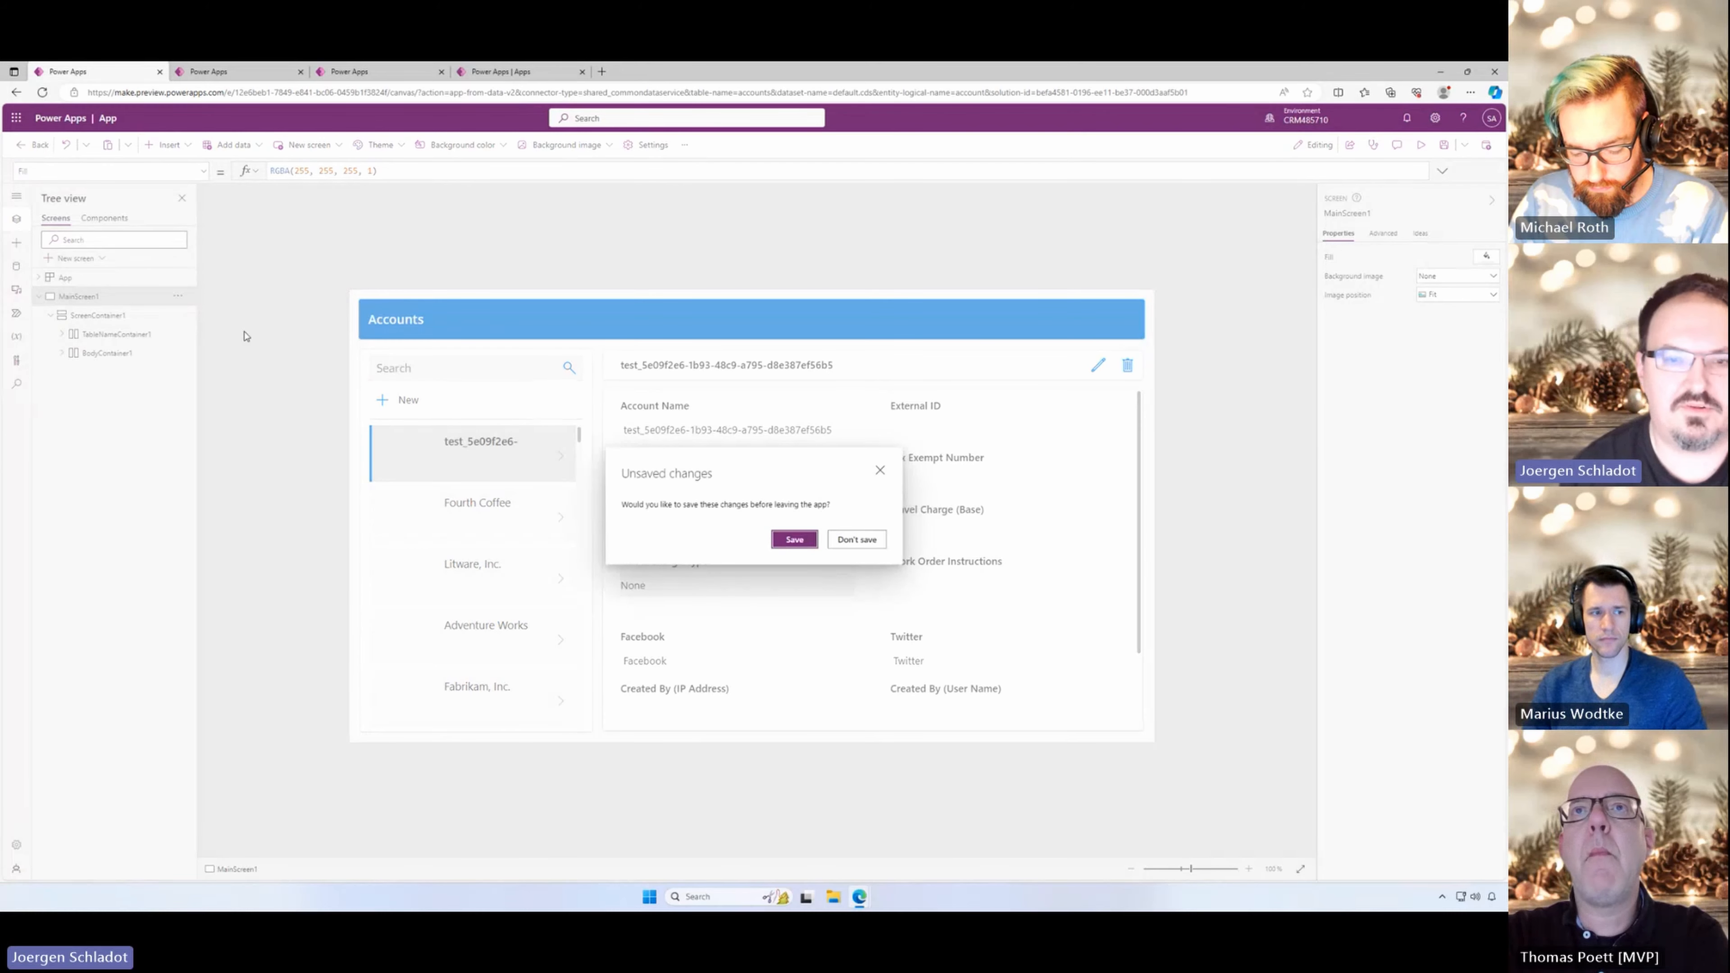
{"action": "left_click", "coordinate": [877, 540]}
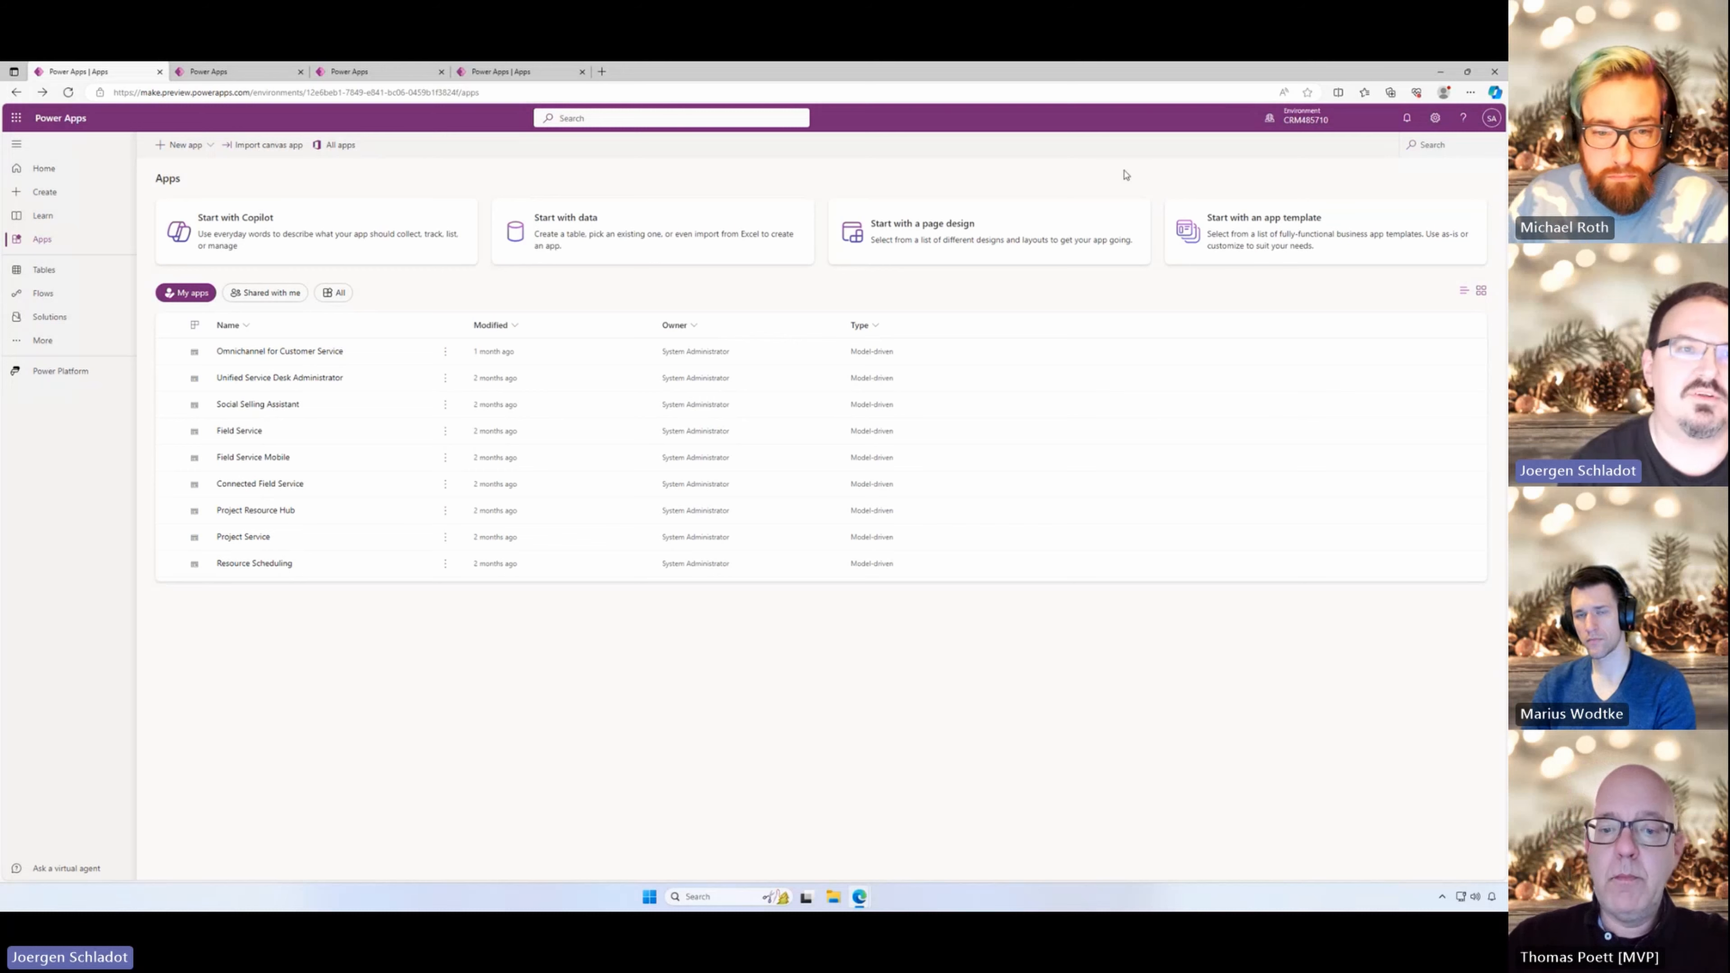
Step: Preview the Material Design Demo app, view its Input Controls screen, and return to editing
{"action": "left_click", "coordinate": [241, 73]}
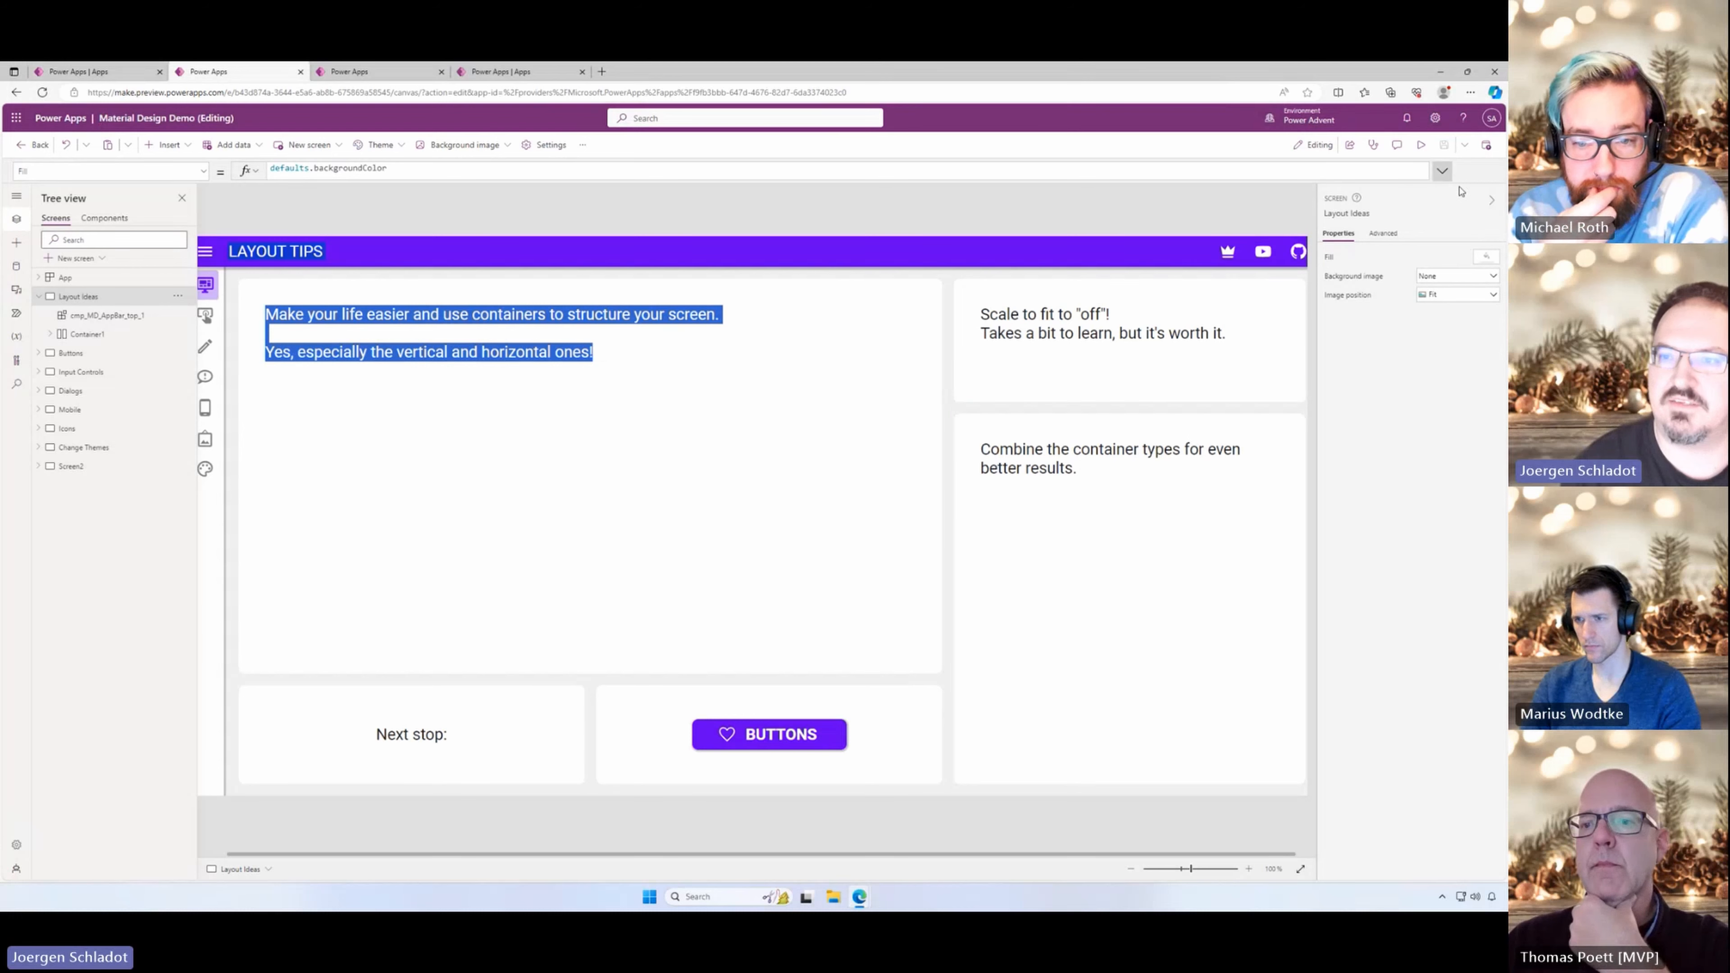
{"action": "left_click", "coordinate": [1492, 200]}
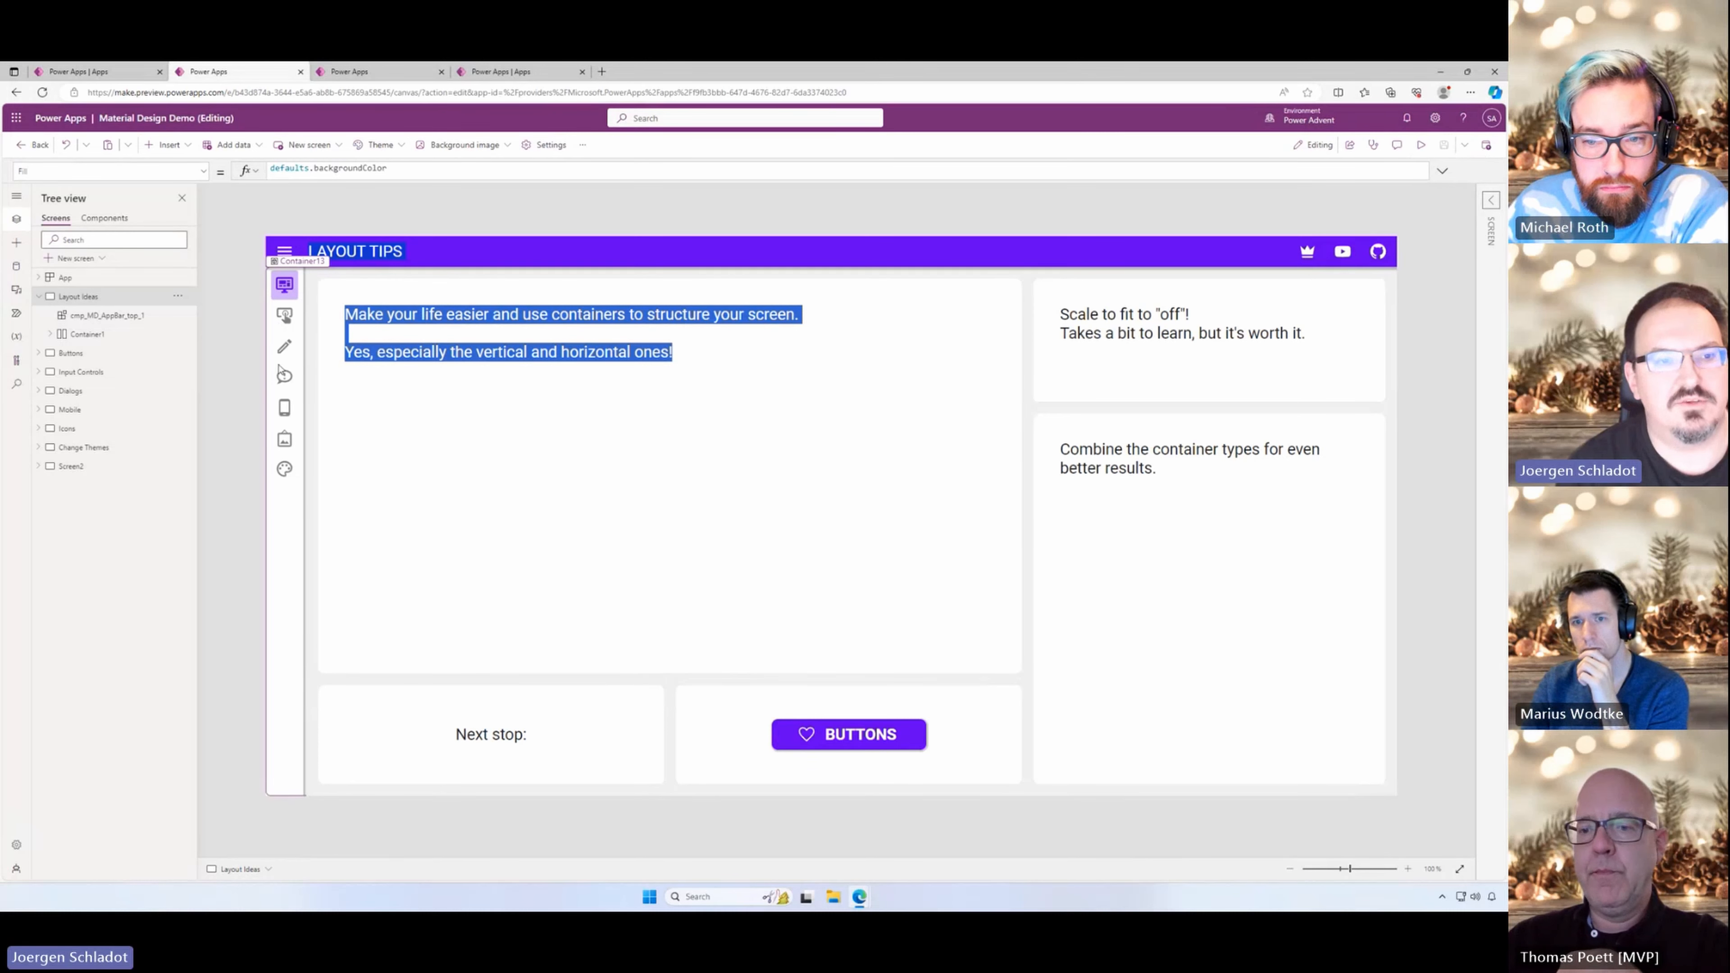
{"action": "left_click", "coordinate": [286, 346]}
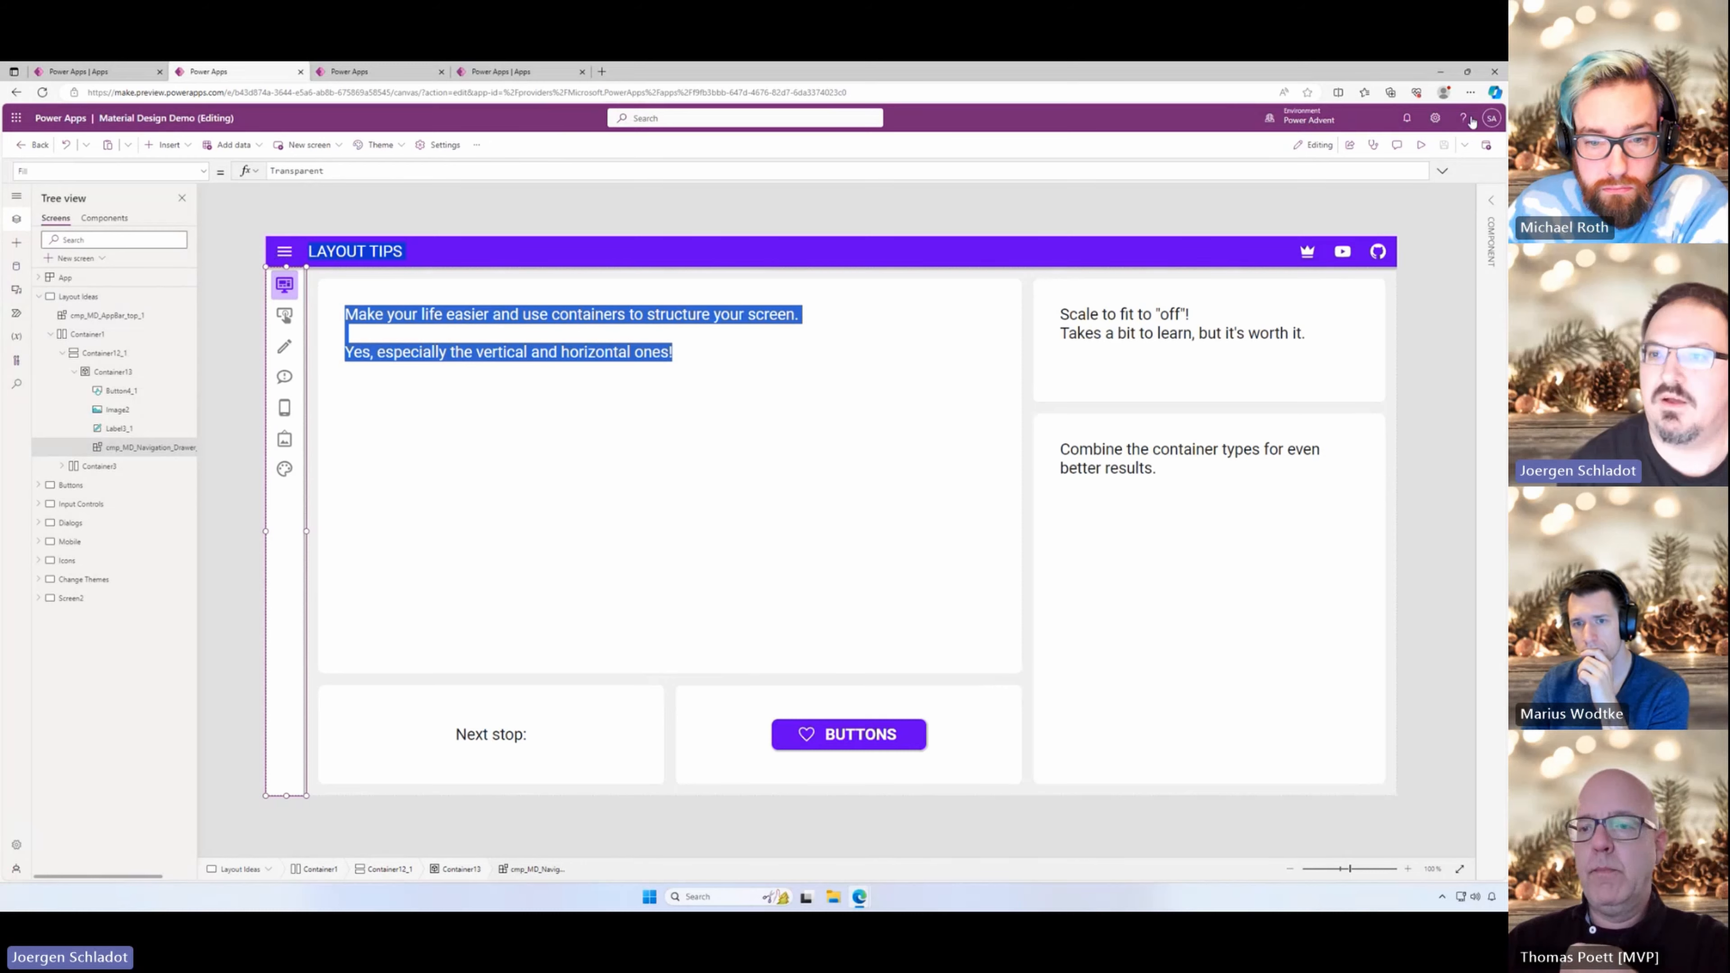
{"action": "left_click", "coordinate": [1415, 146]}
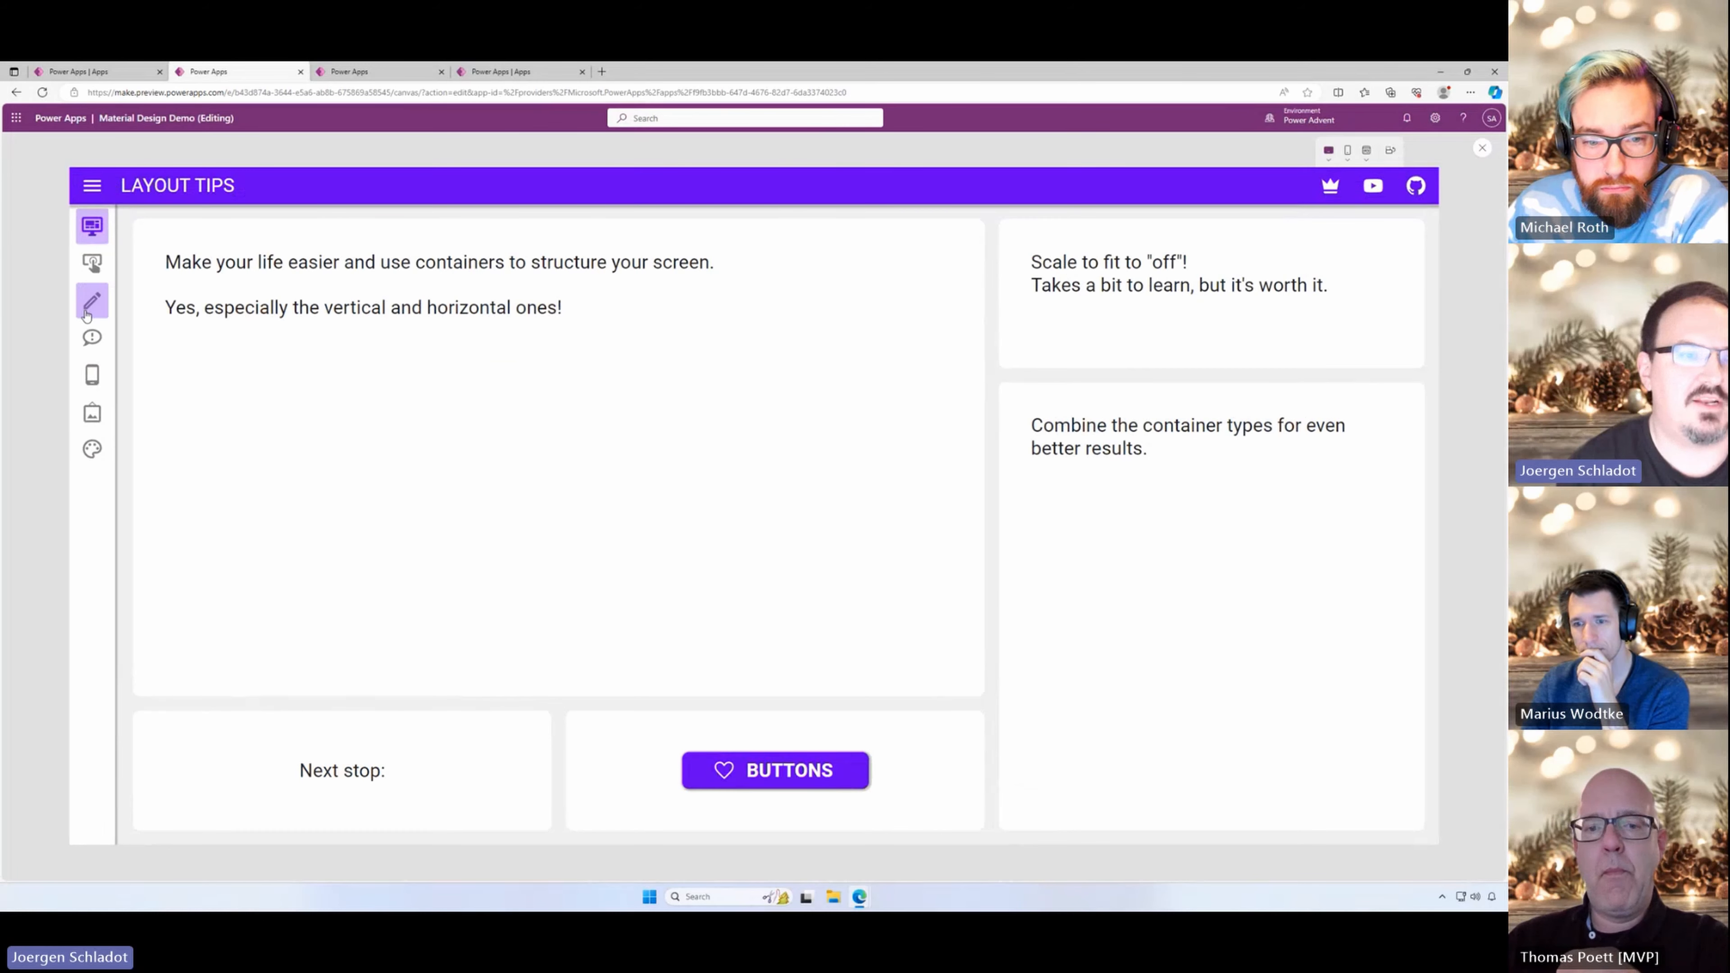
{"action": "left_click", "coordinate": [91, 307]}
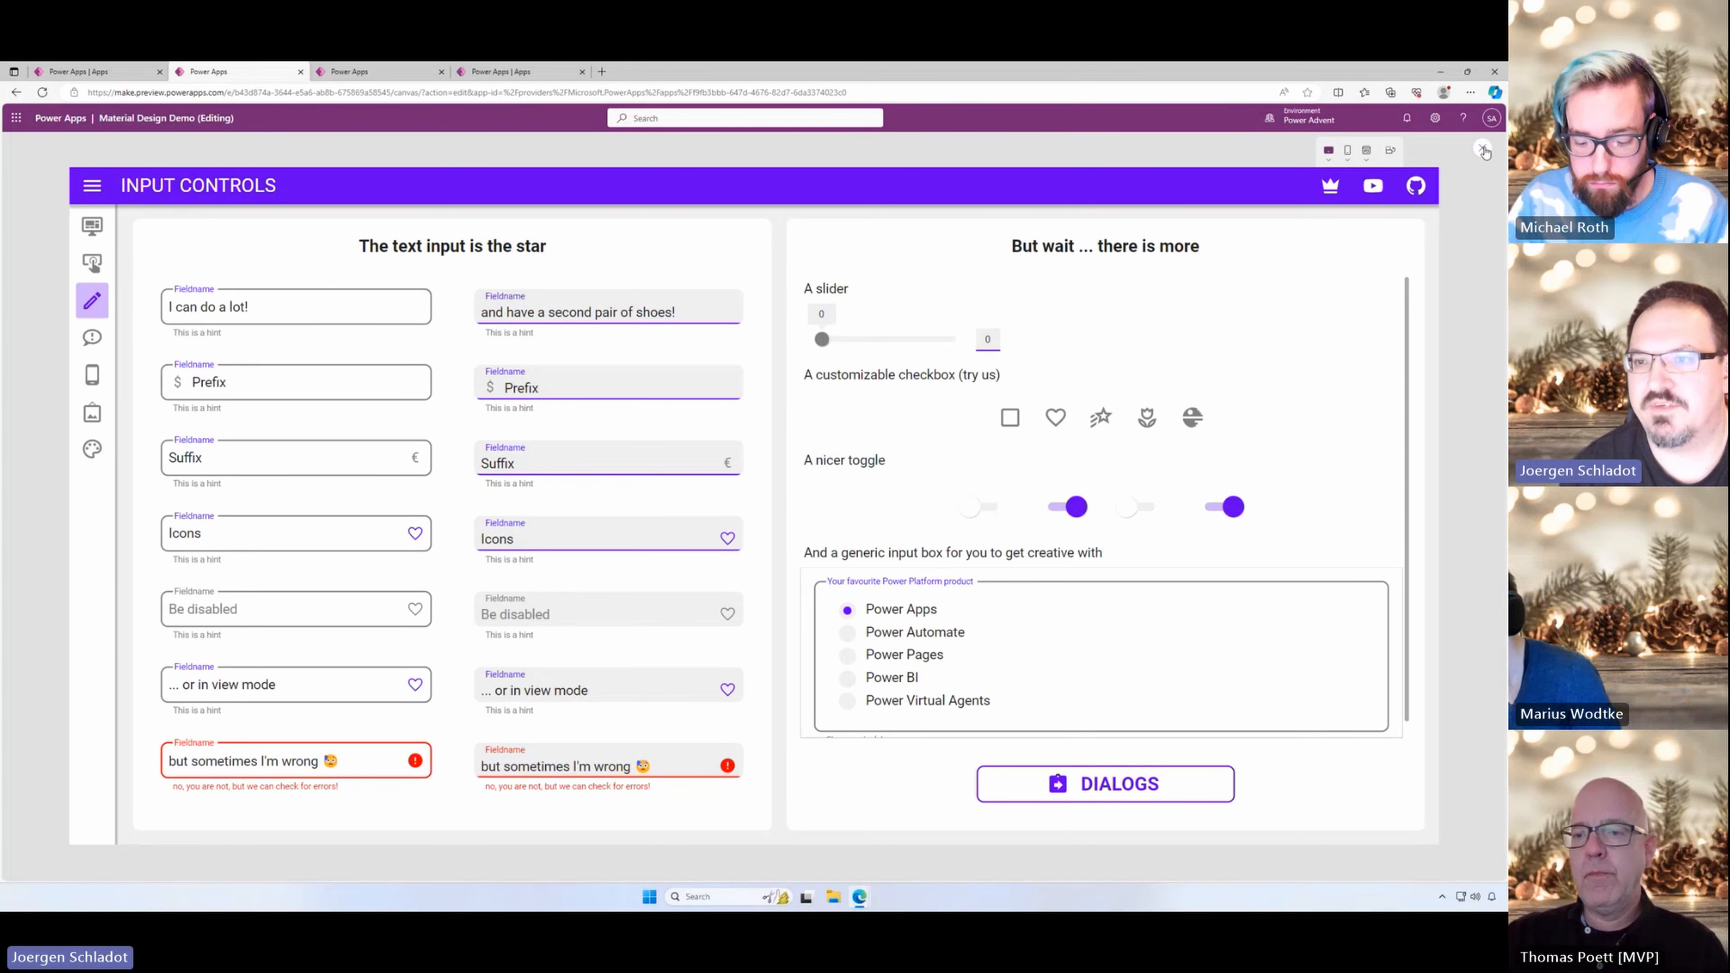
{"action": "left_click", "coordinate": [1485, 148]}
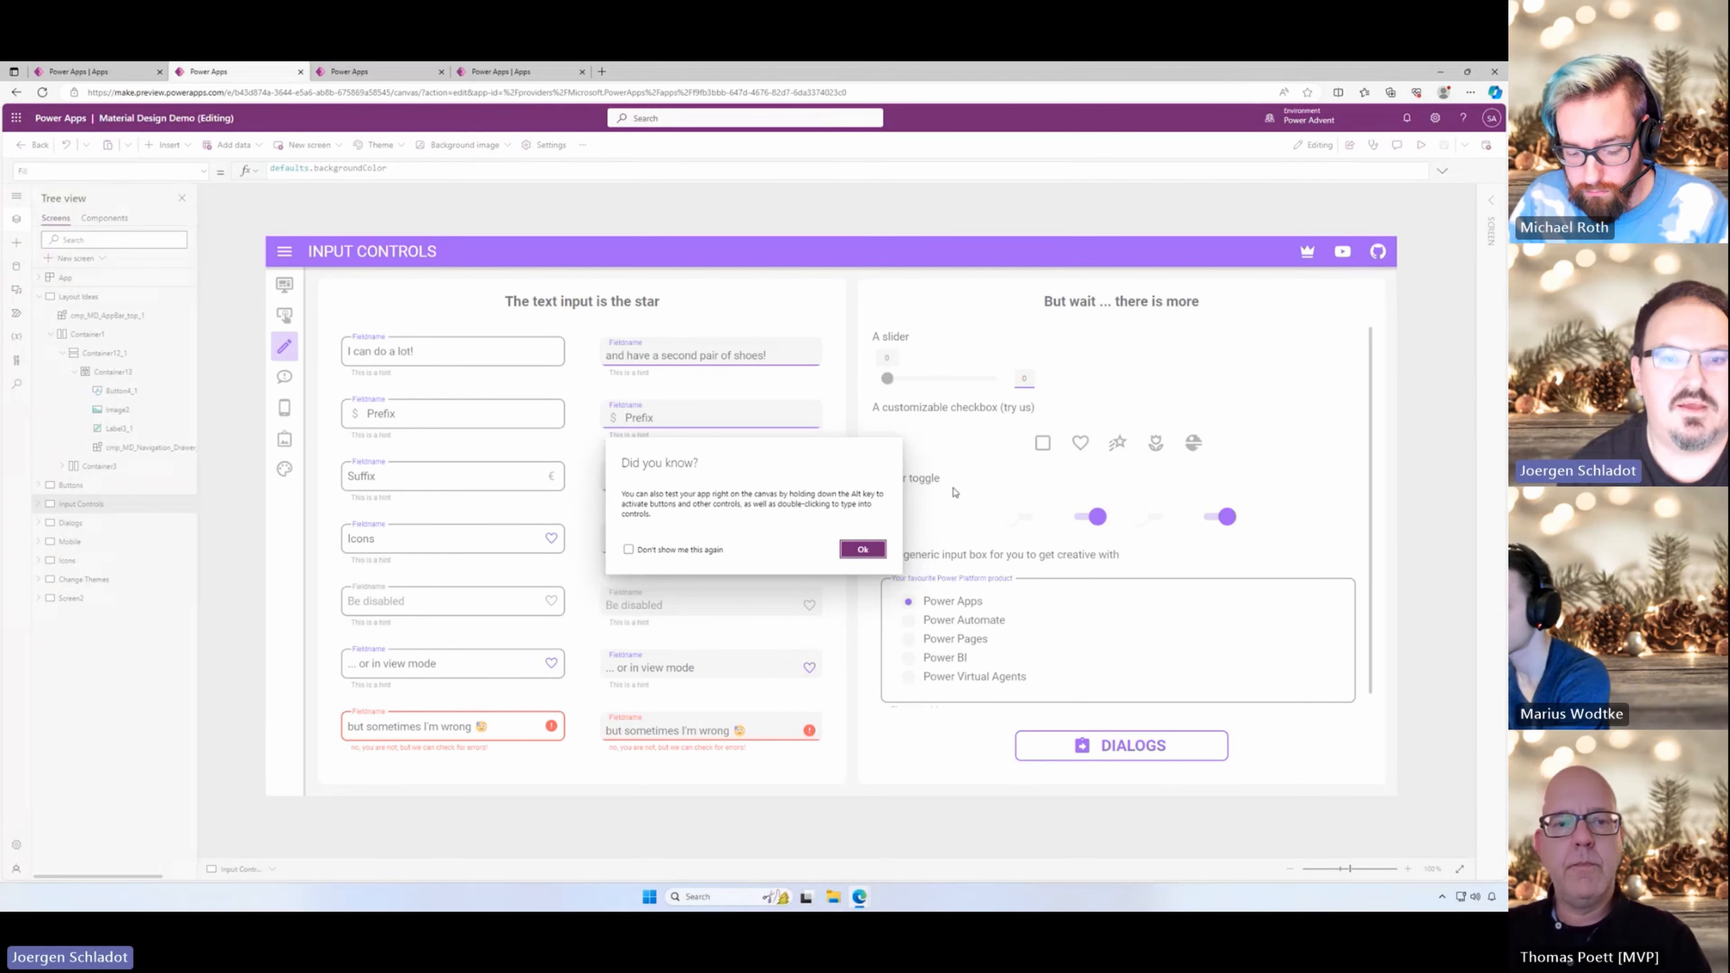
{"action": "left_click", "coordinate": [862, 549]}
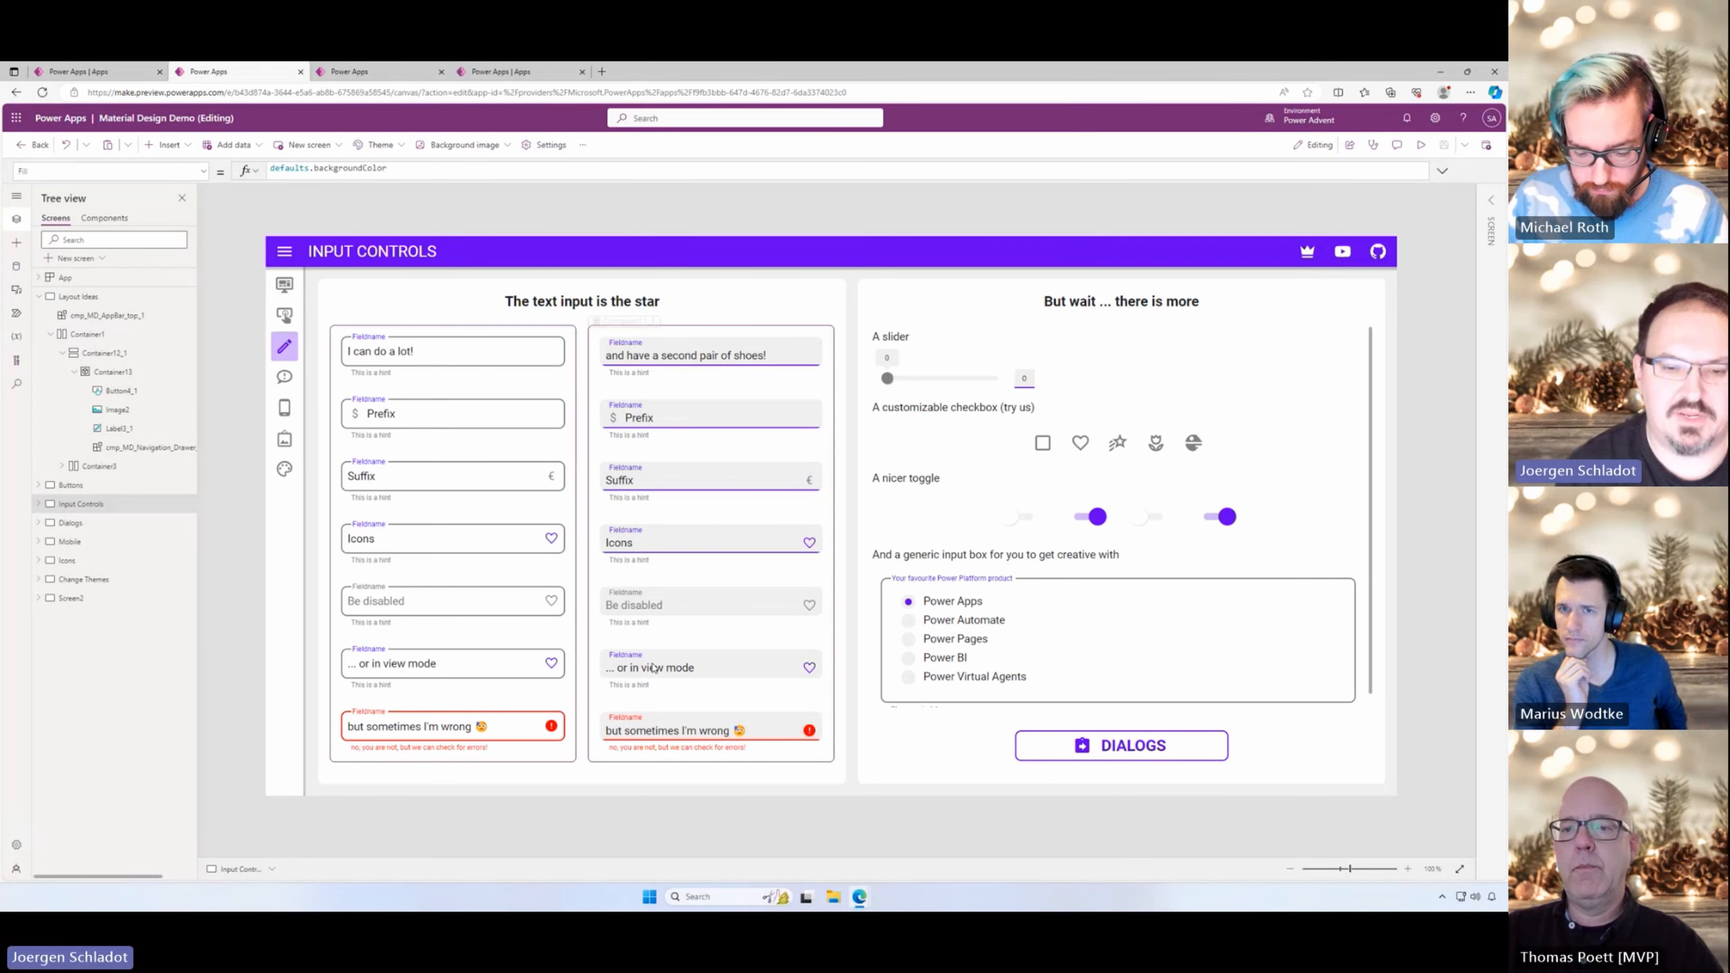
Step: Switch to the browser window with the Power Apps Branding Template and show the ClaymorphicMobileNavMenu GitHub page
{"action": "mouse_move", "coordinate": [870, 899]}
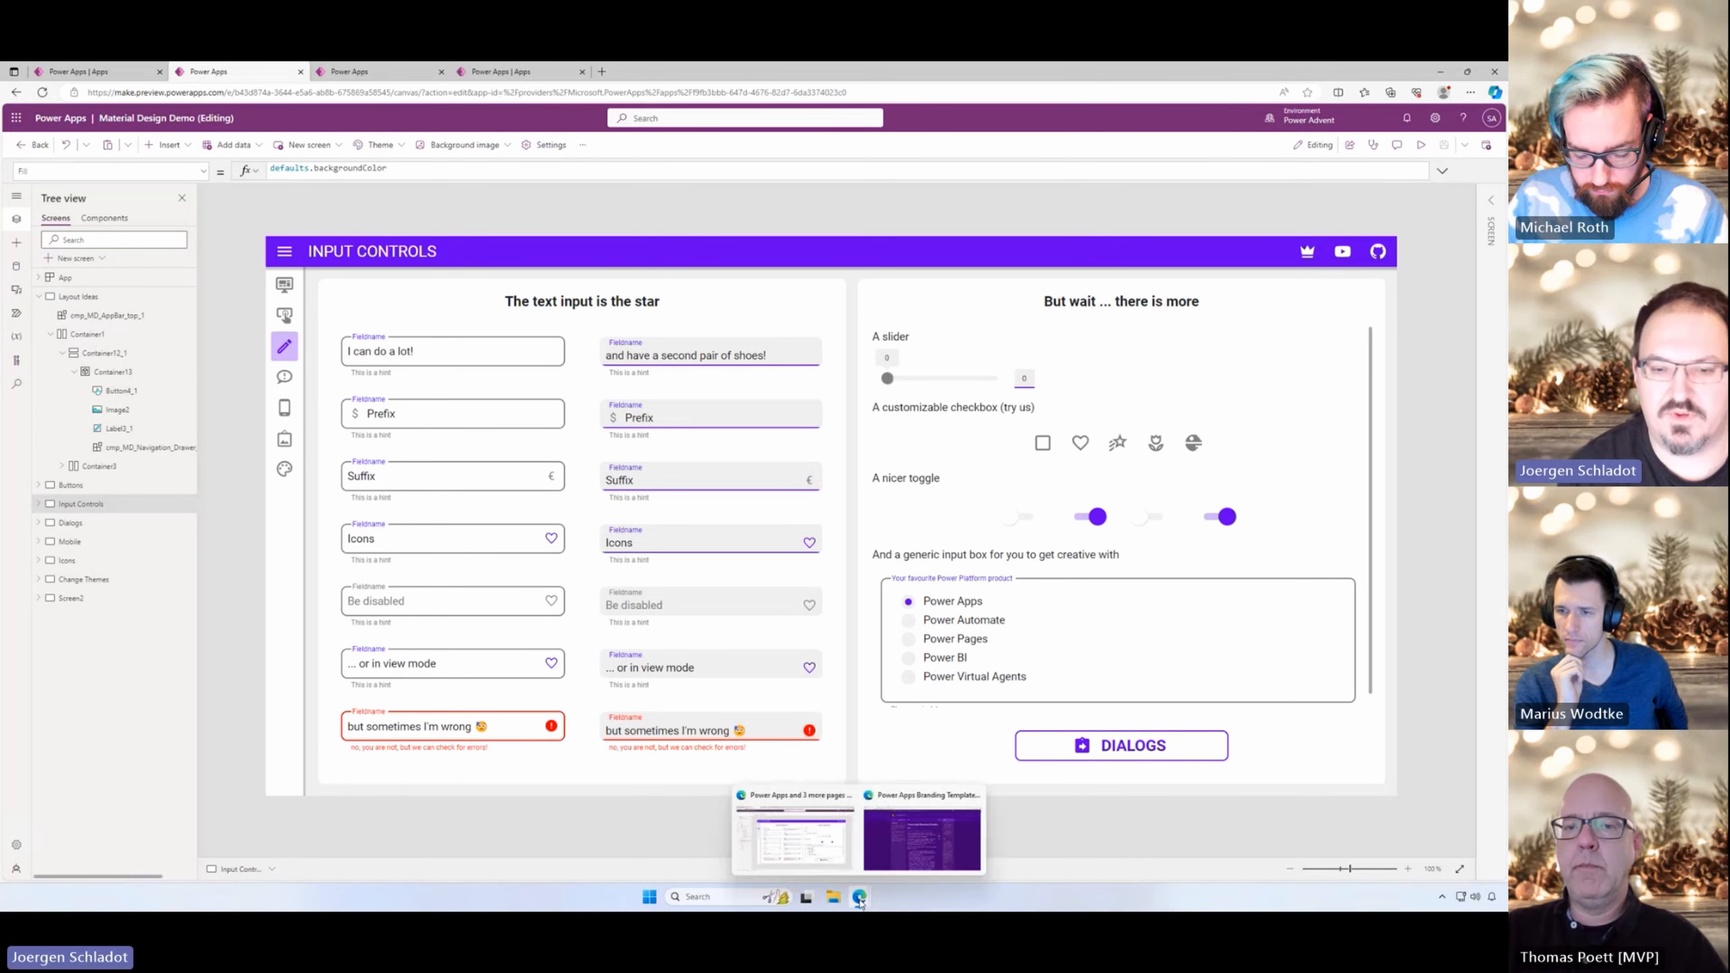
{"action": "left_click", "coordinate": [898, 846]}
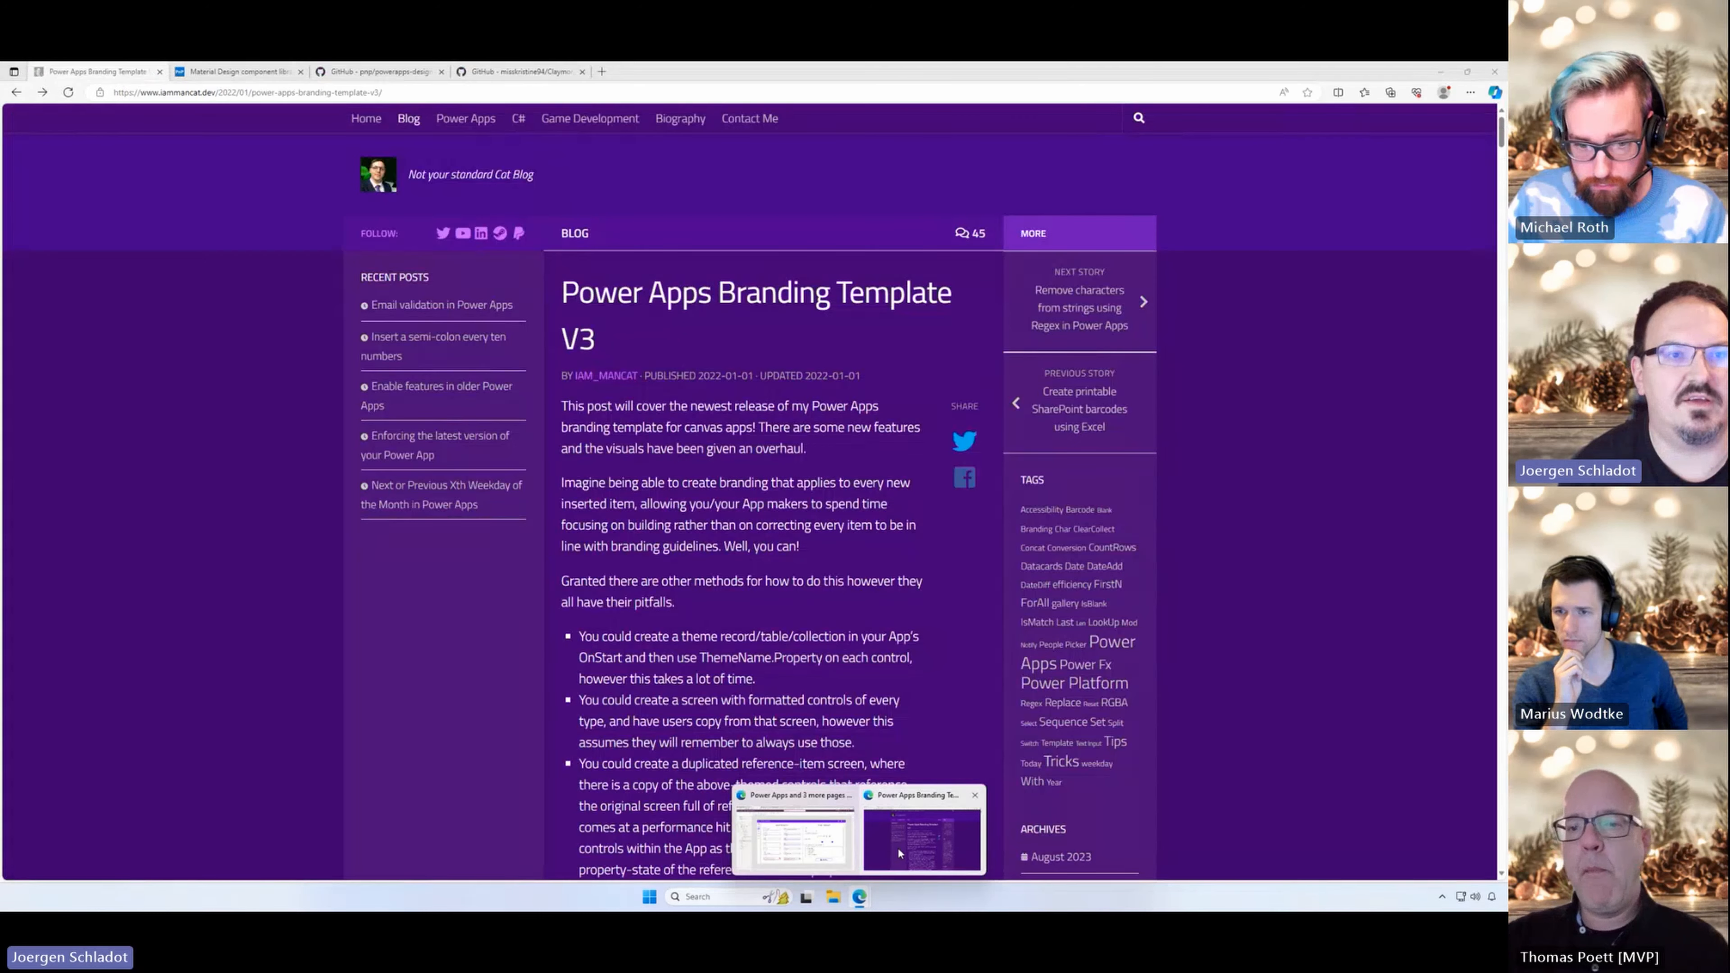
{"action": "left_click", "coordinate": [500, 71]}
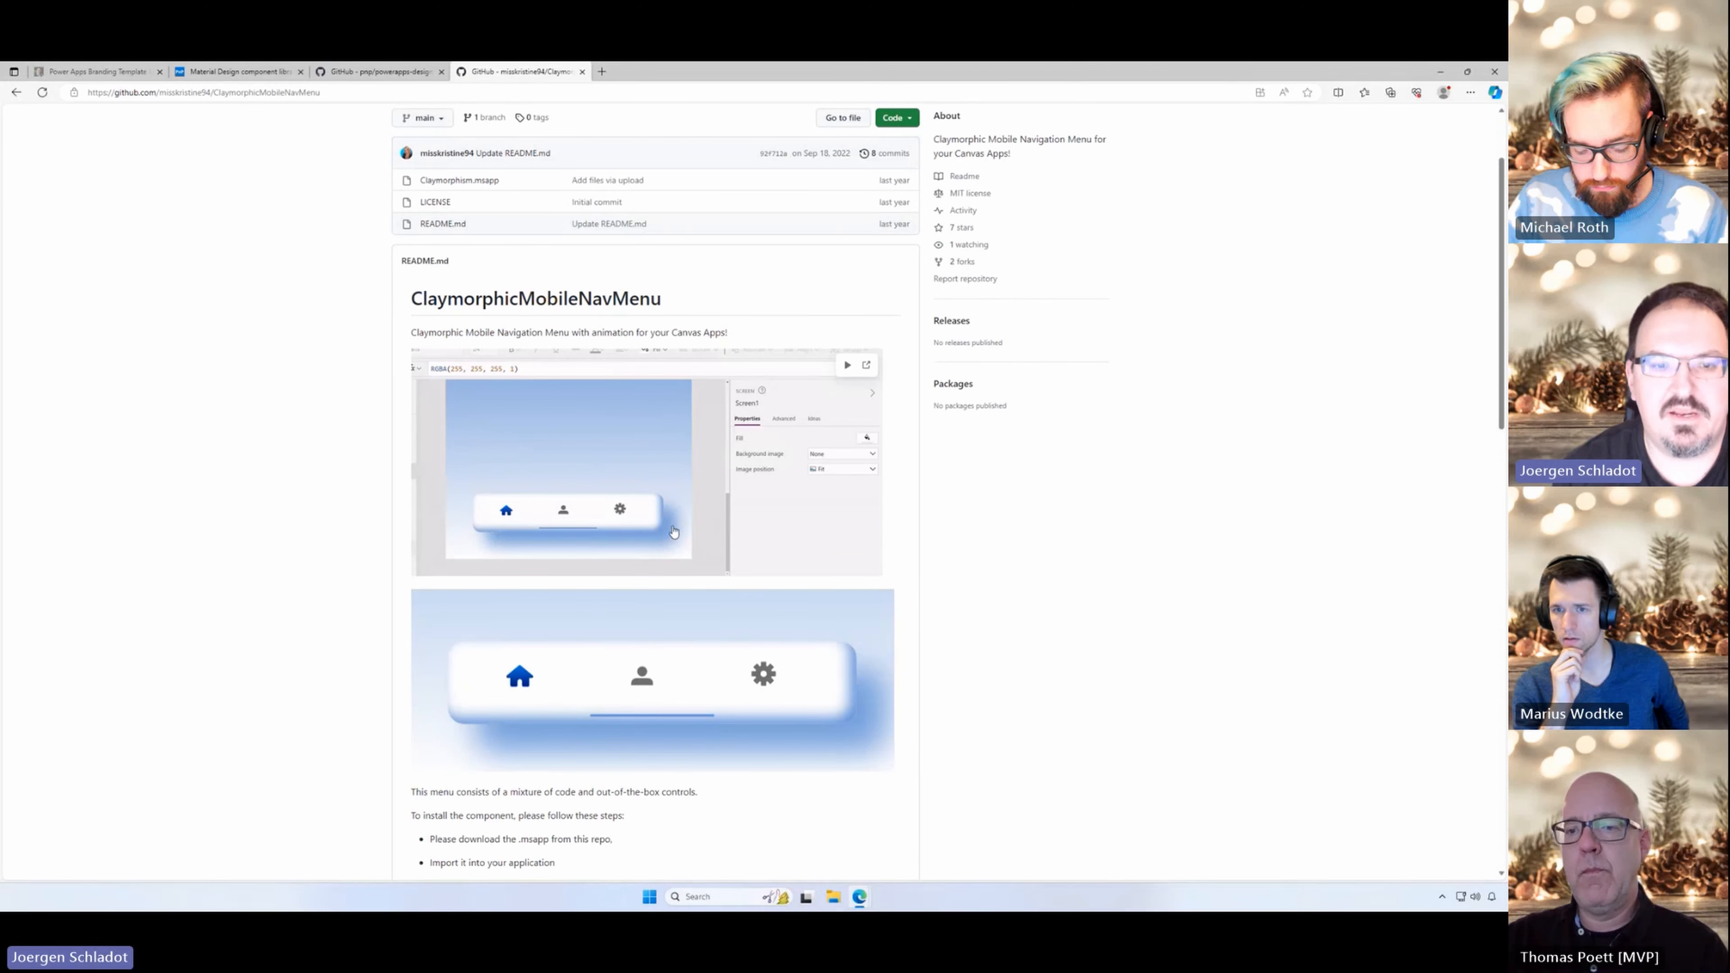
Step: Look over the ClaymorphicMobileNavMenu README on GitHub, and switch back to the Power Apps list of apps
{"action": "scroll", "coordinate": [589, 531], "scroll_direction": "down", "scroll_amount": 3}
{"action": "scroll", "coordinate": [589, 527], "scroll_direction": "up", "scroll_amount": 5}
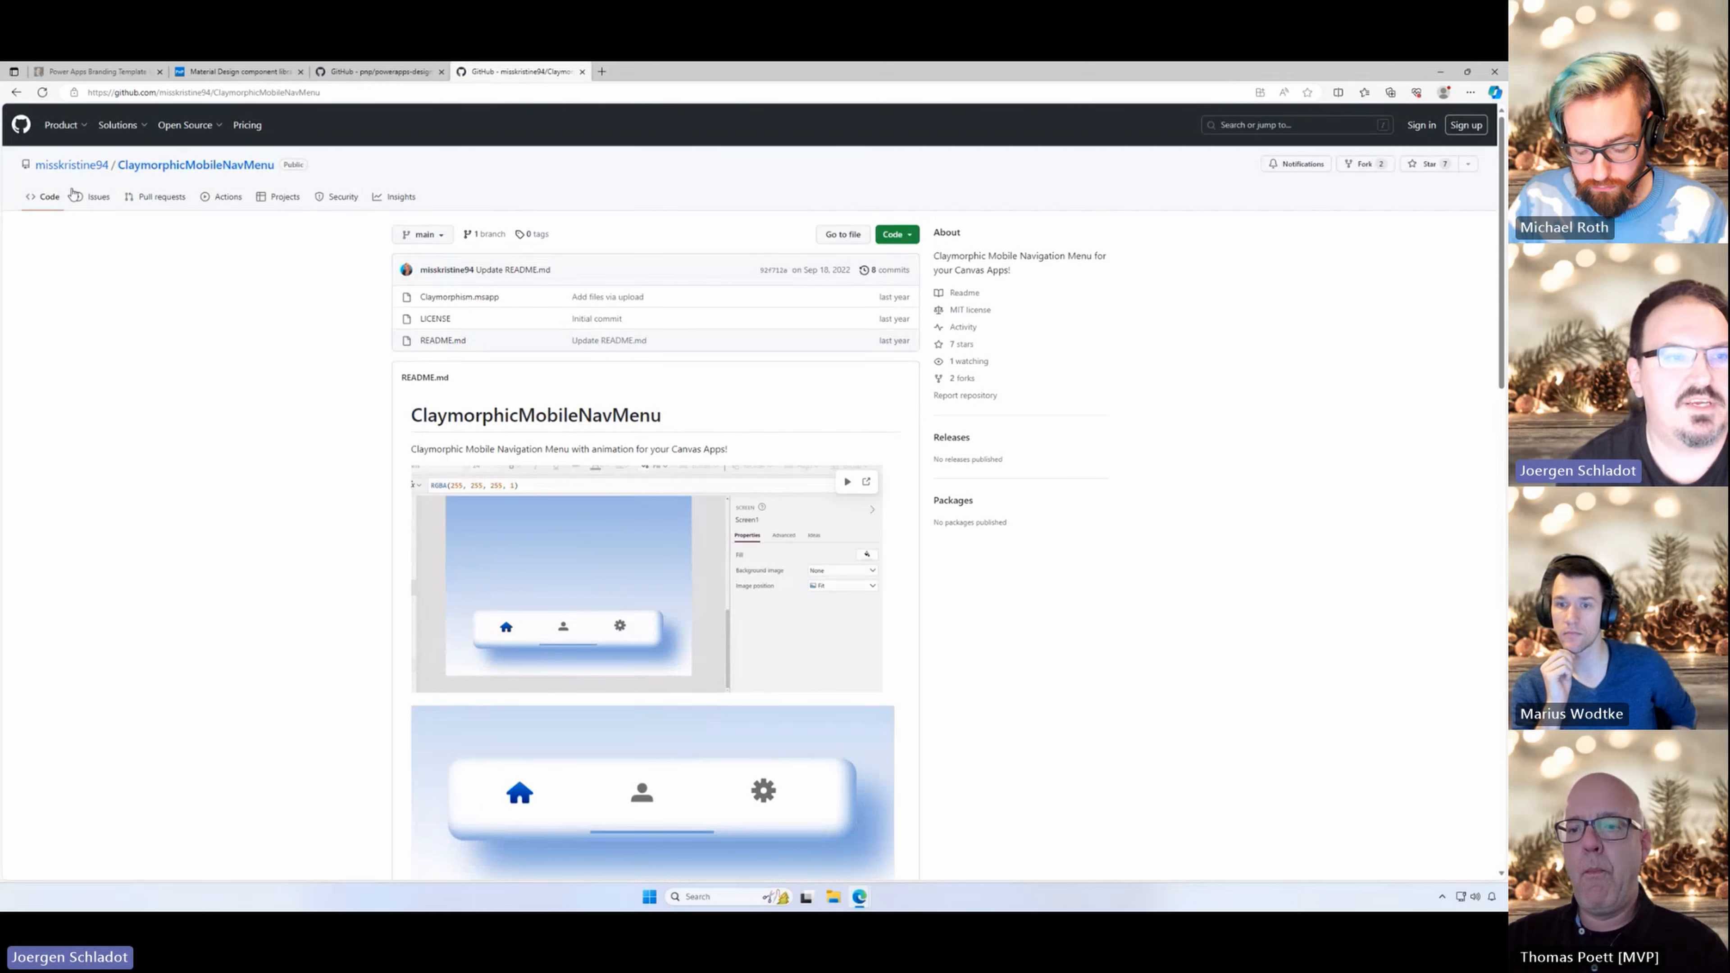
{"action": "scroll", "coordinate": [600, 399], "scroll_direction": "down", "scroll_amount": 2}
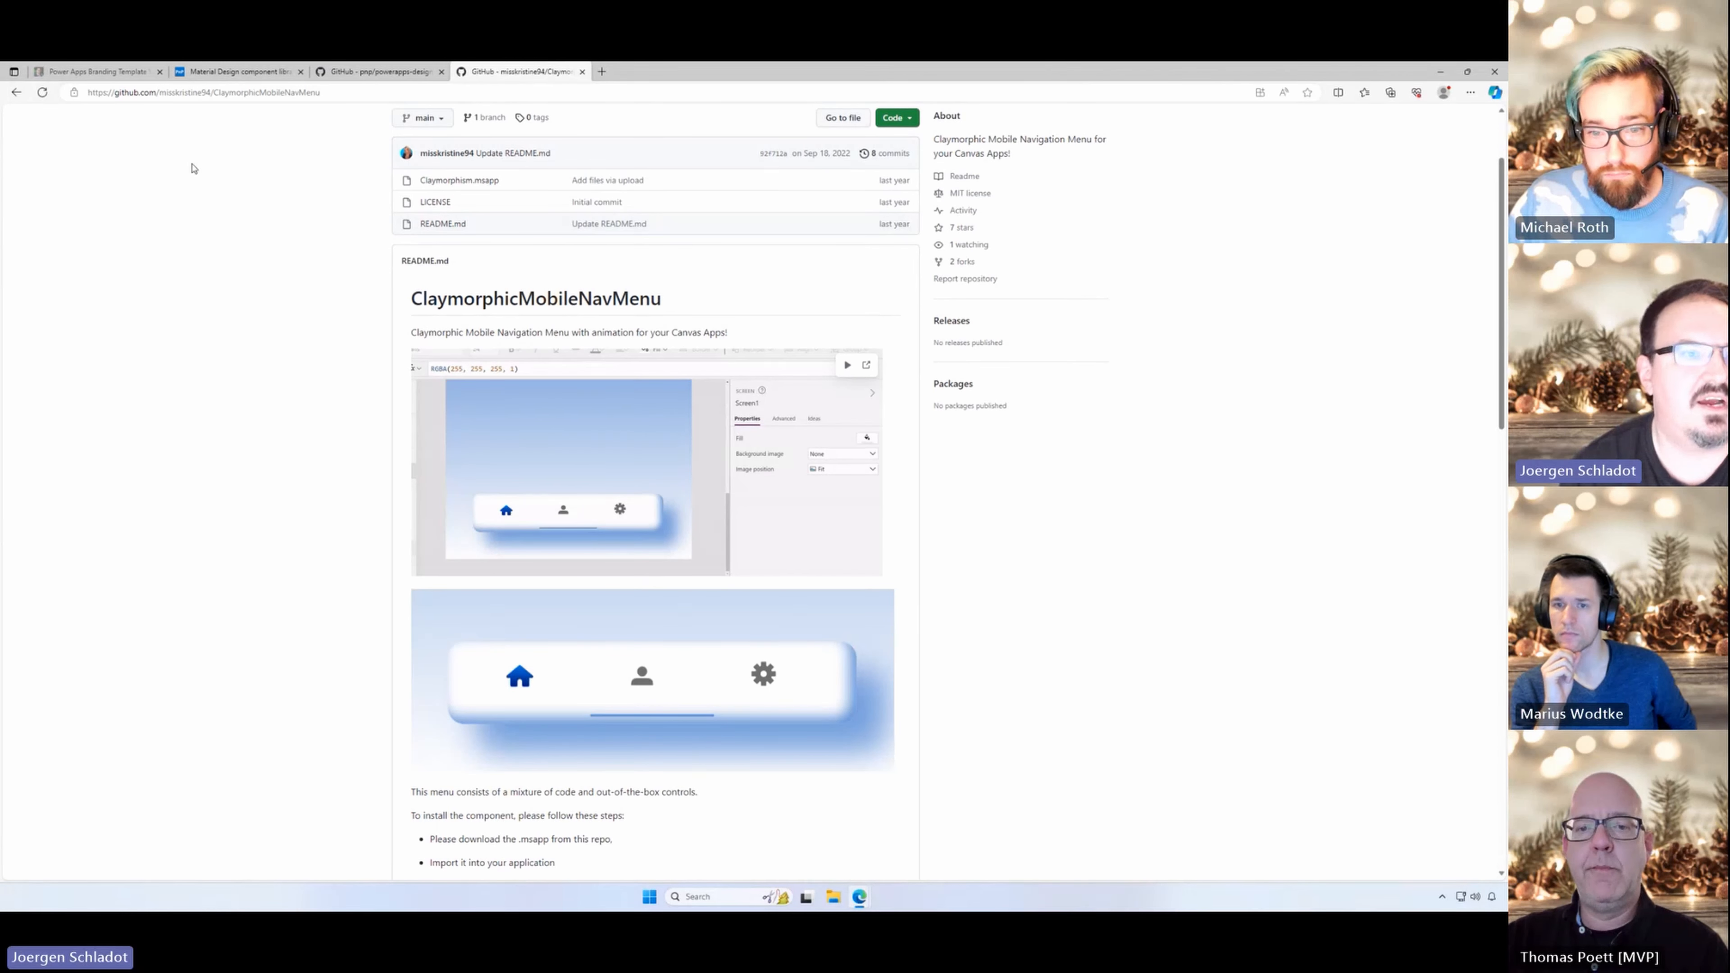
{"action": "left_click", "coordinate": [1440, 71]}
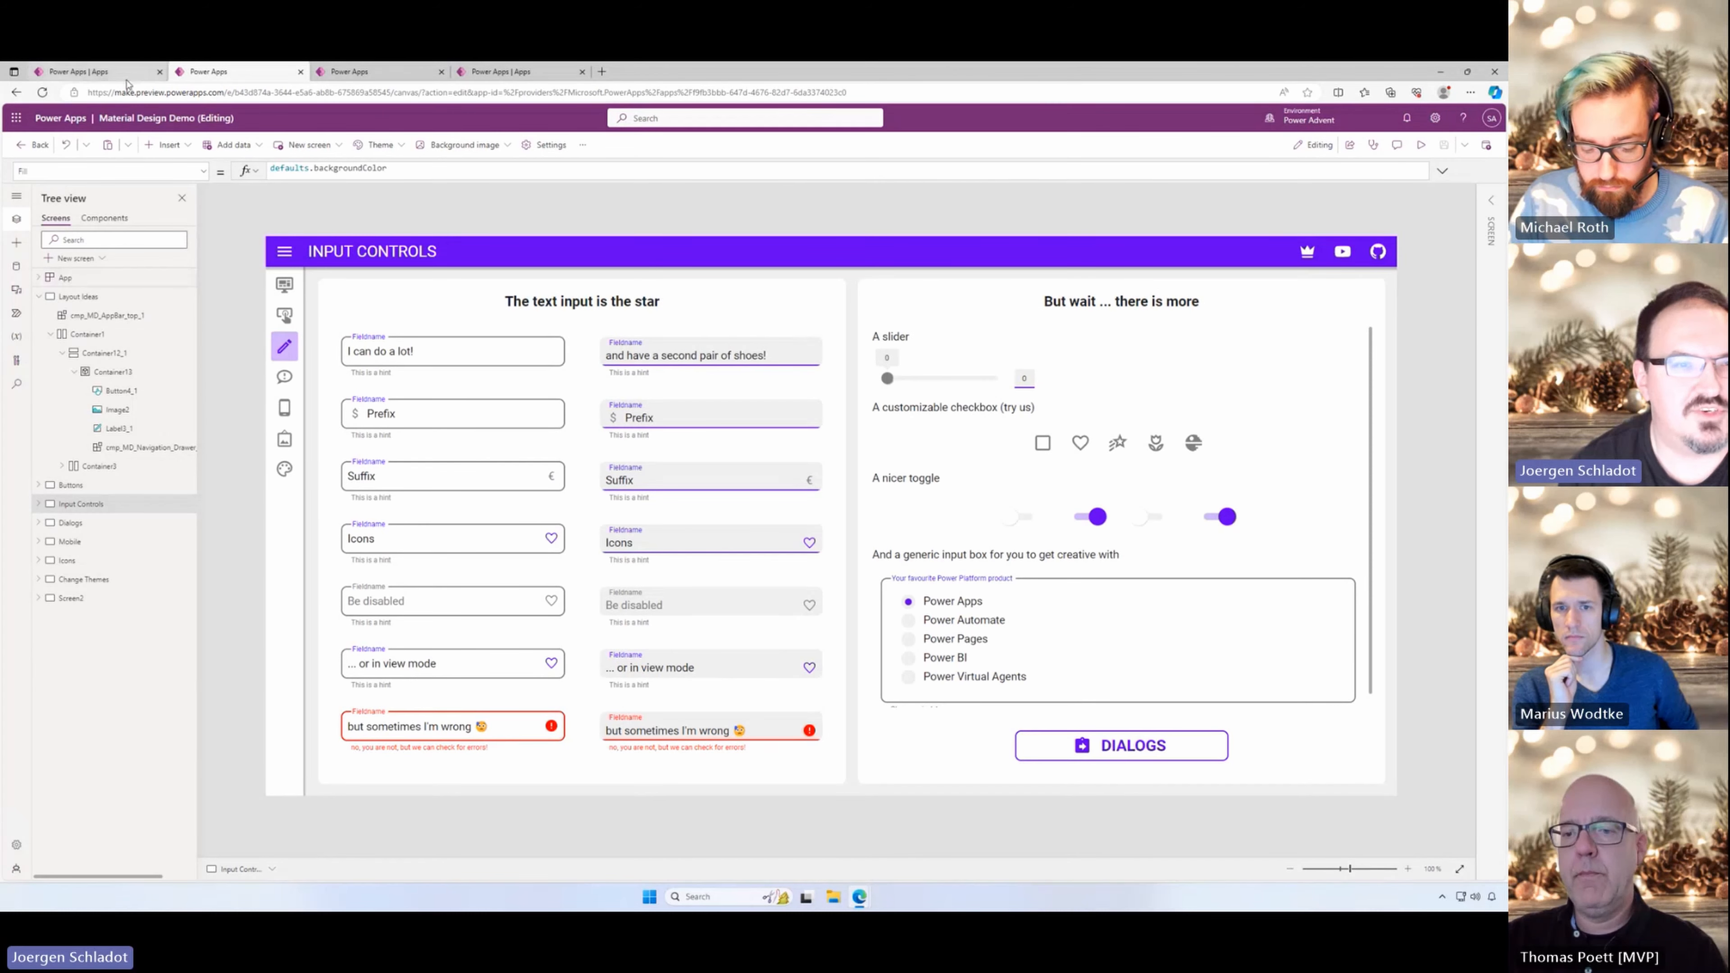
{"action": "left_click", "coordinate": [487, 73]}
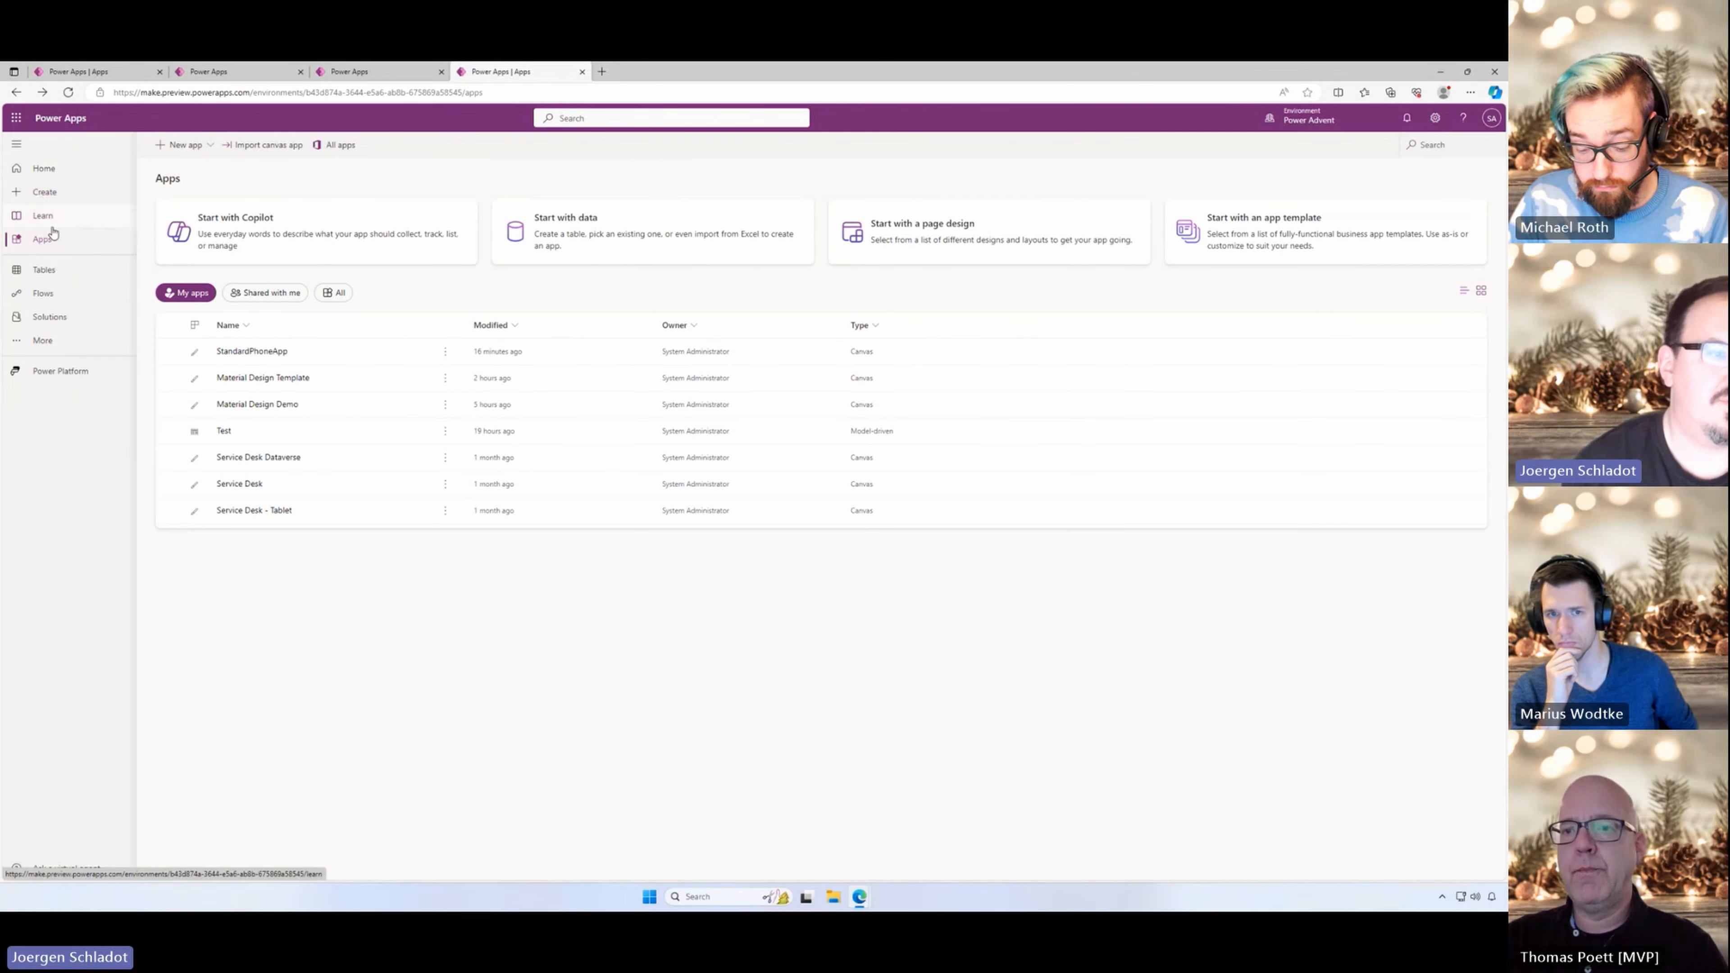
{"action": "left_click", "coordinate": [184, 144]}
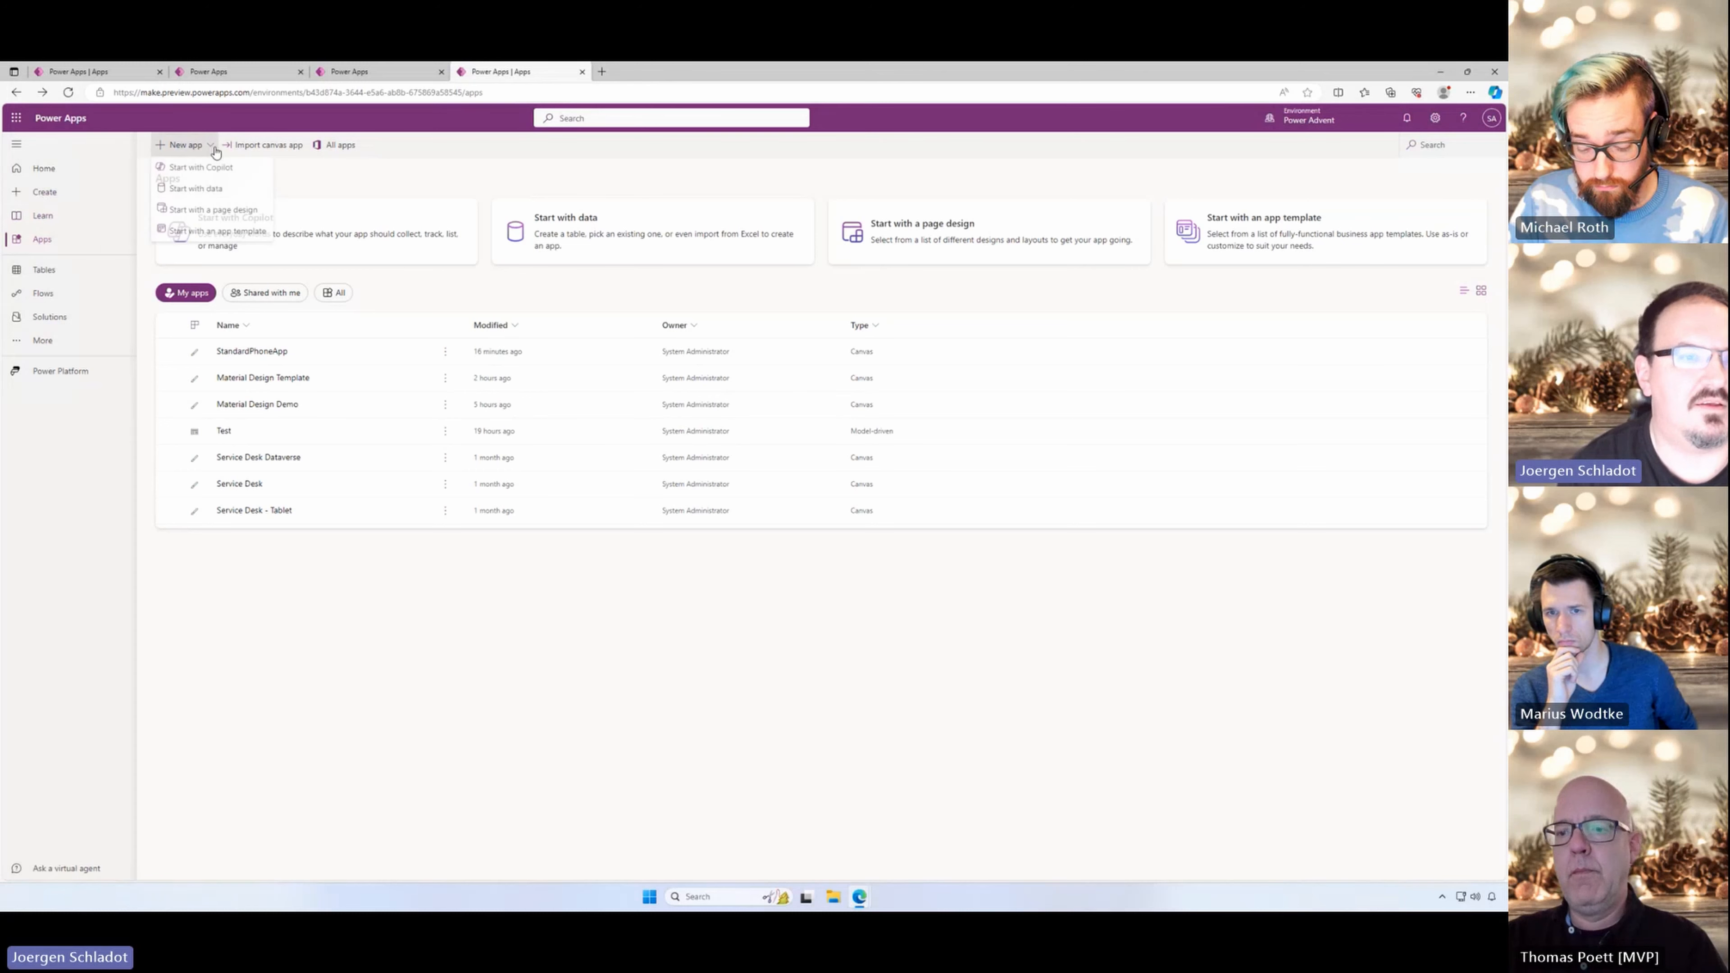
{"action": "left_click", "coordinate": [210, 190]}
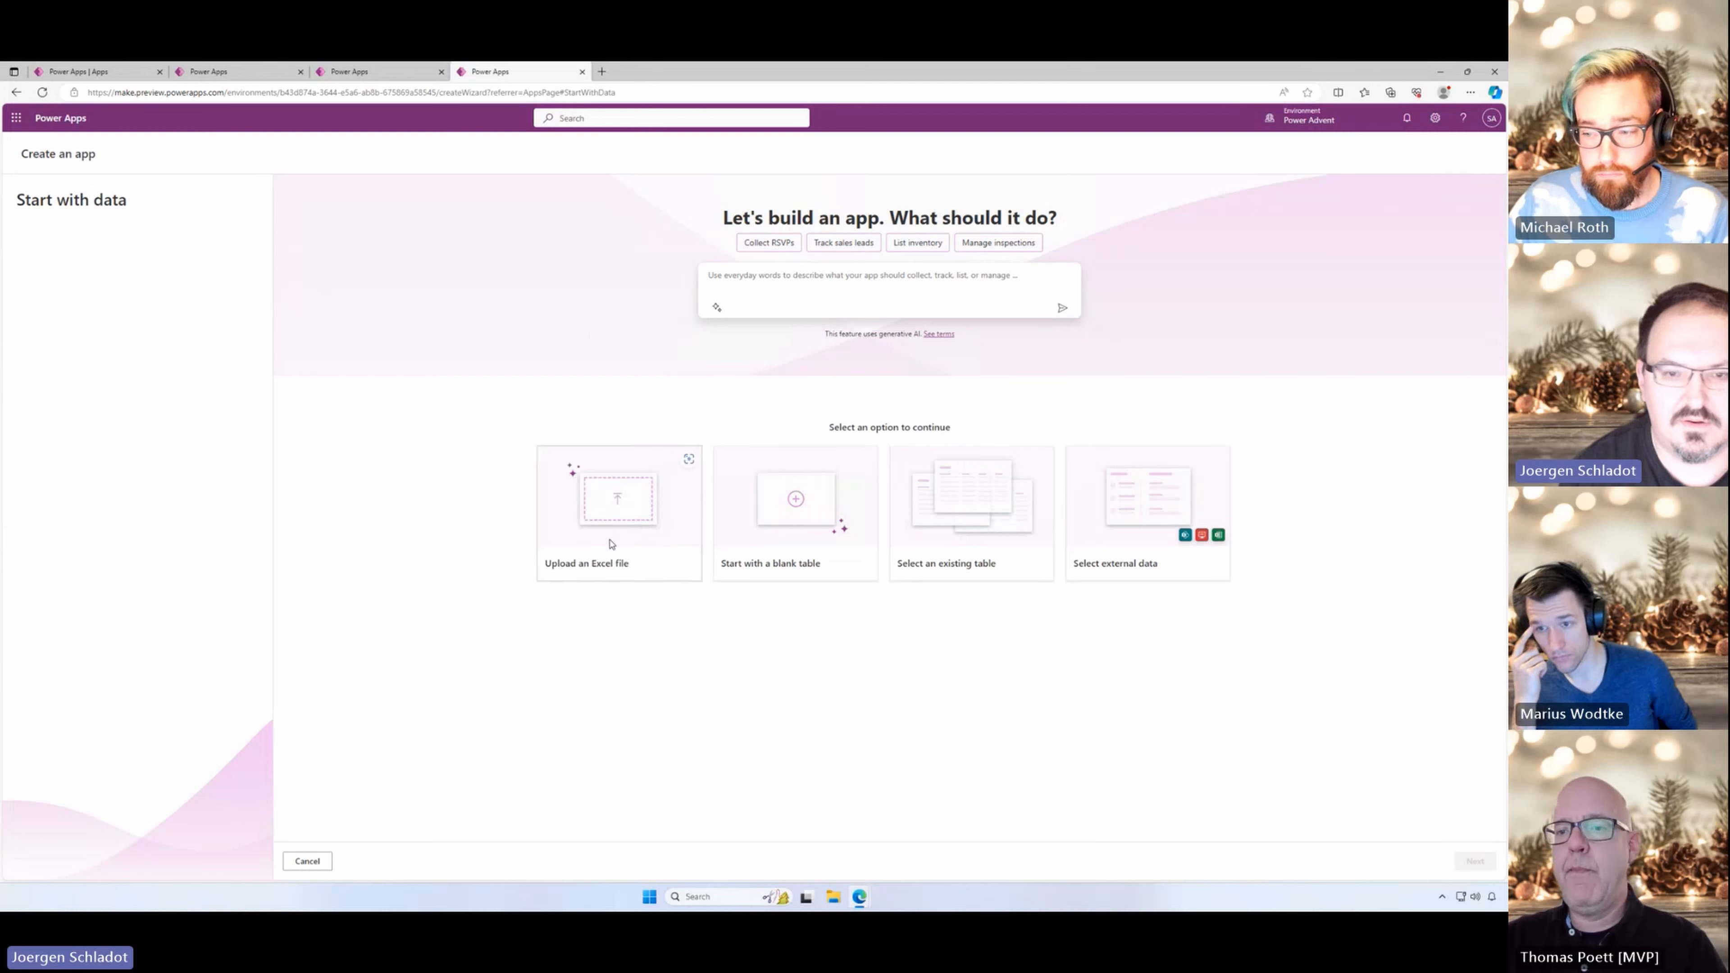
{"action": "left_click", "coordinate": [16, 92]}
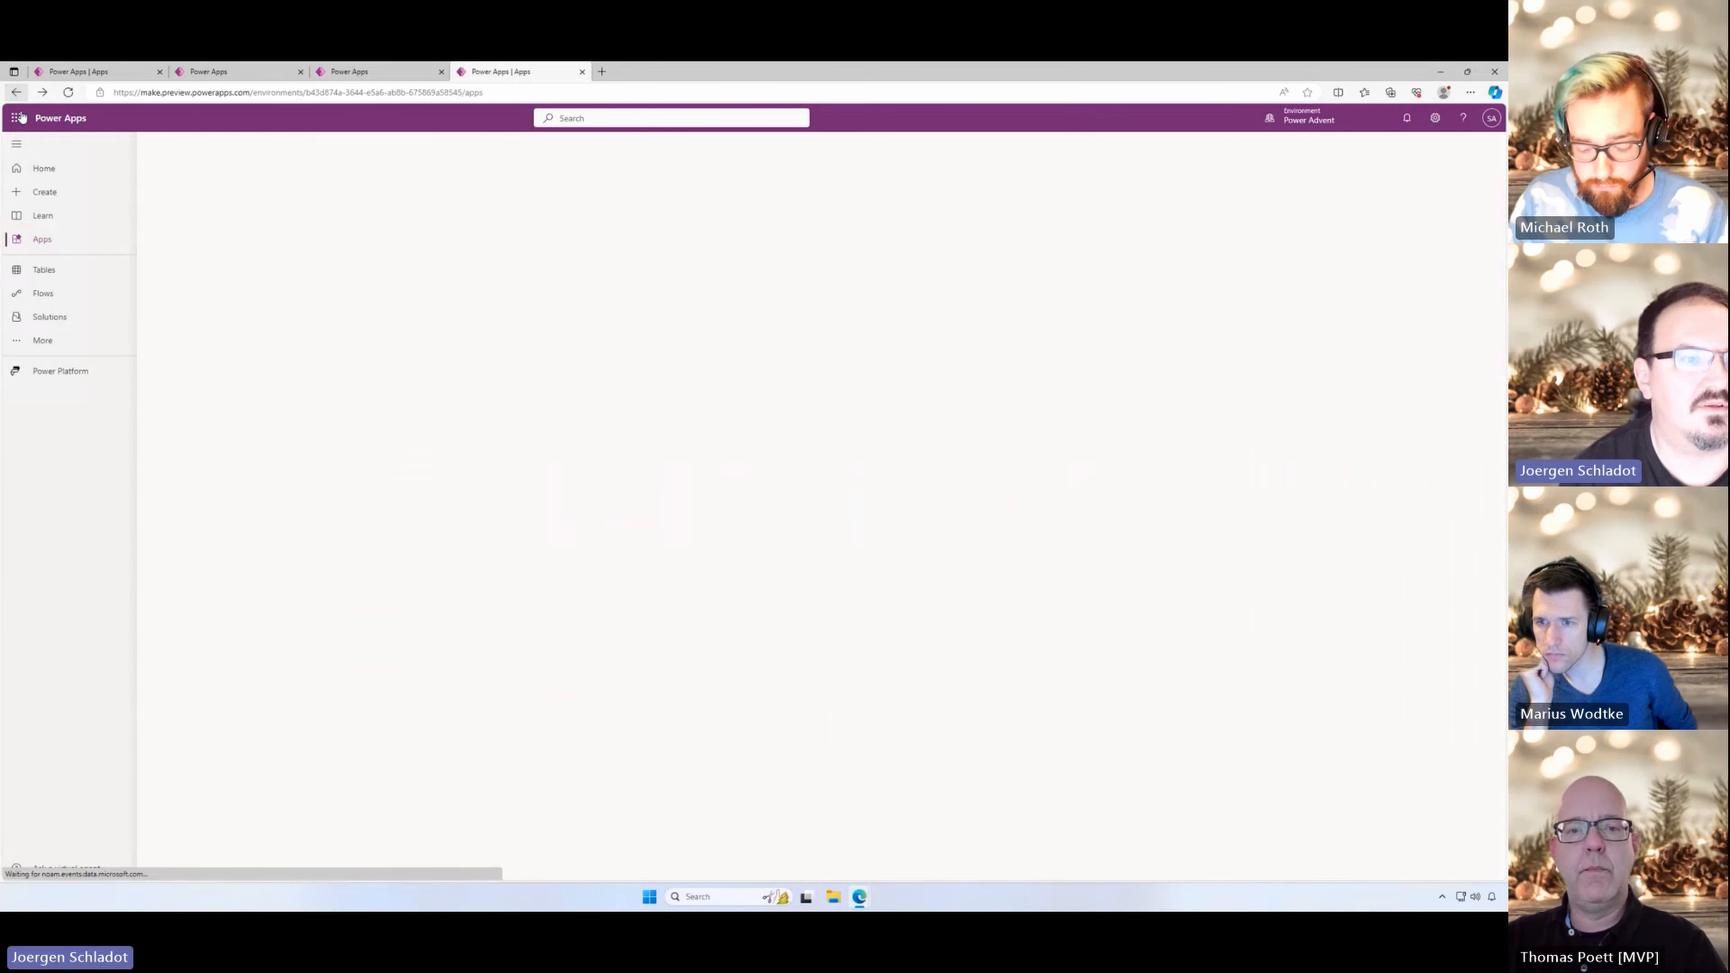
Step: Create a blank canvas app named Modern Controls in Tablet format and skip the welcome message
{"action": "left_click", "coordinate": [41, 198]}
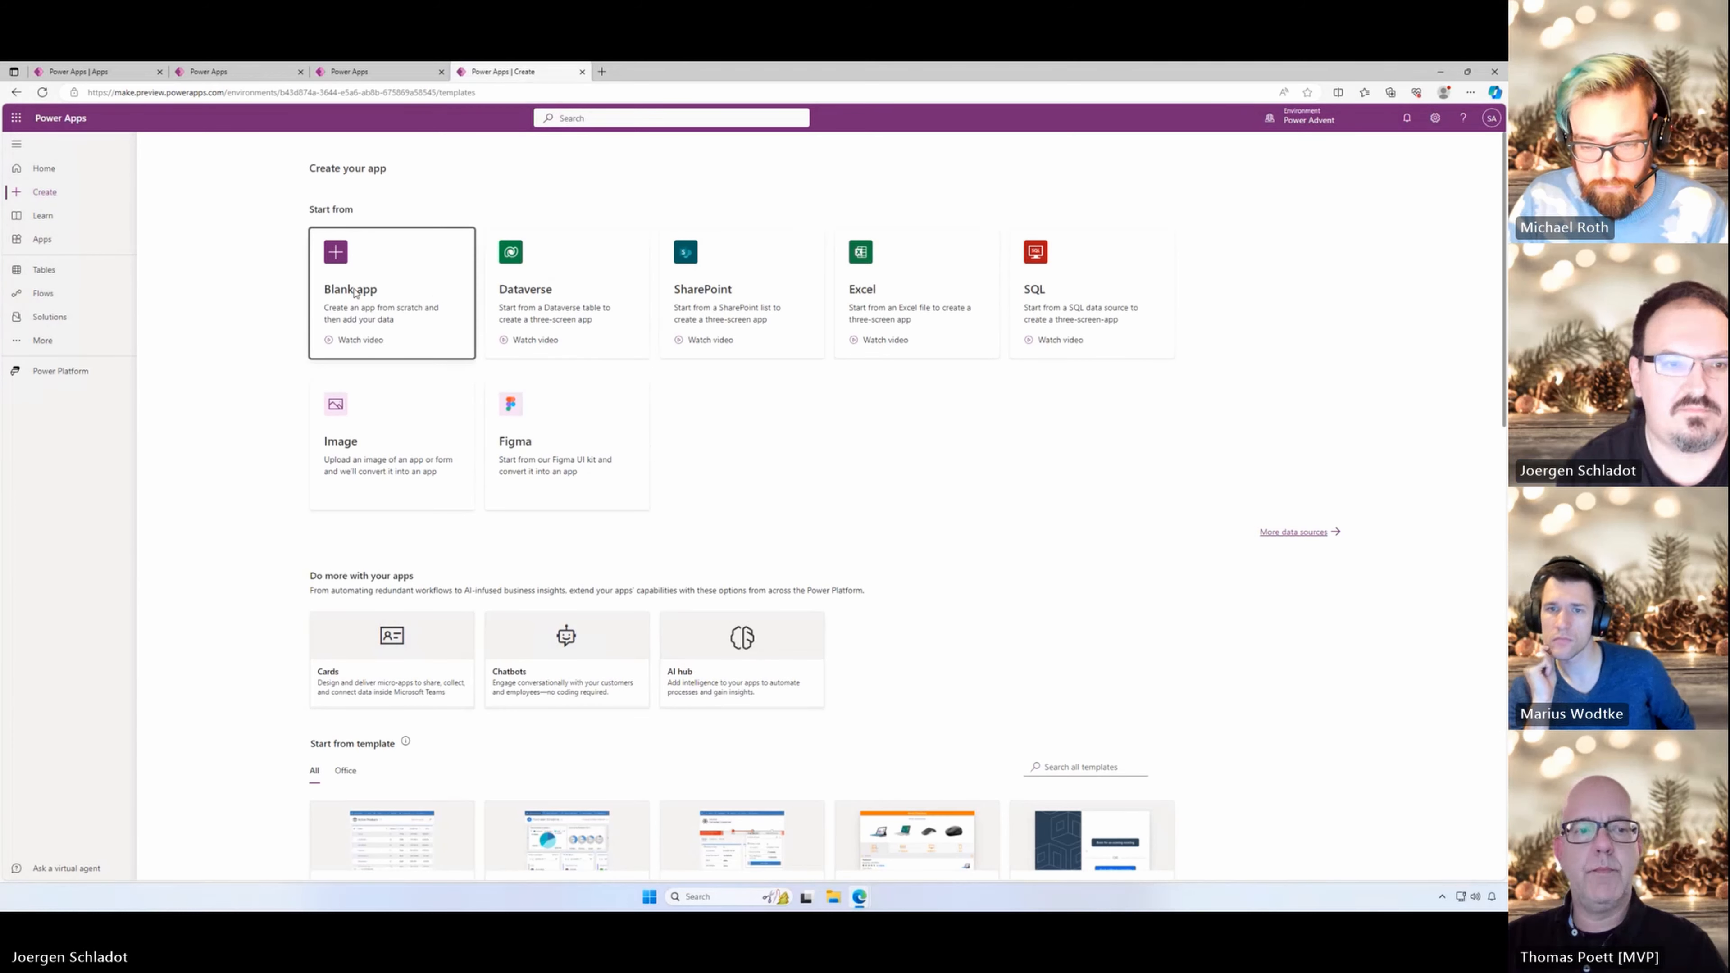
{"action": "left_click", "coordinate": [353, 268]}
{"action": "left_click", "coordinate": [535, 624]}
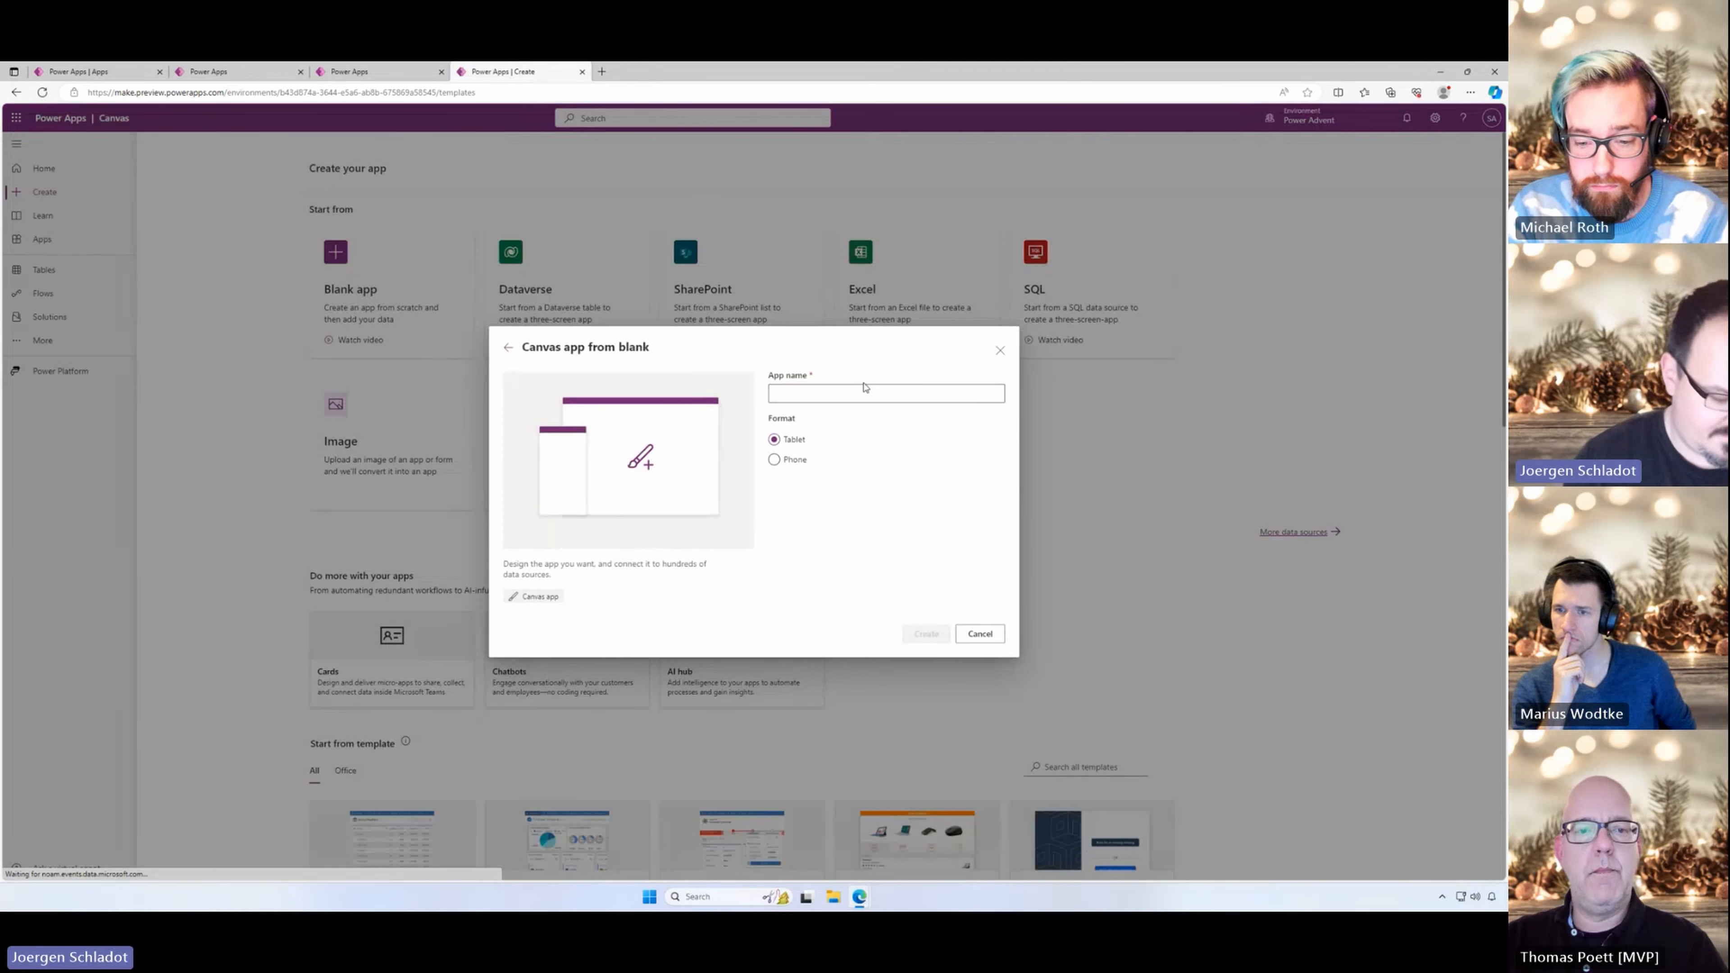
{"action": "type", "text": "Modern "}
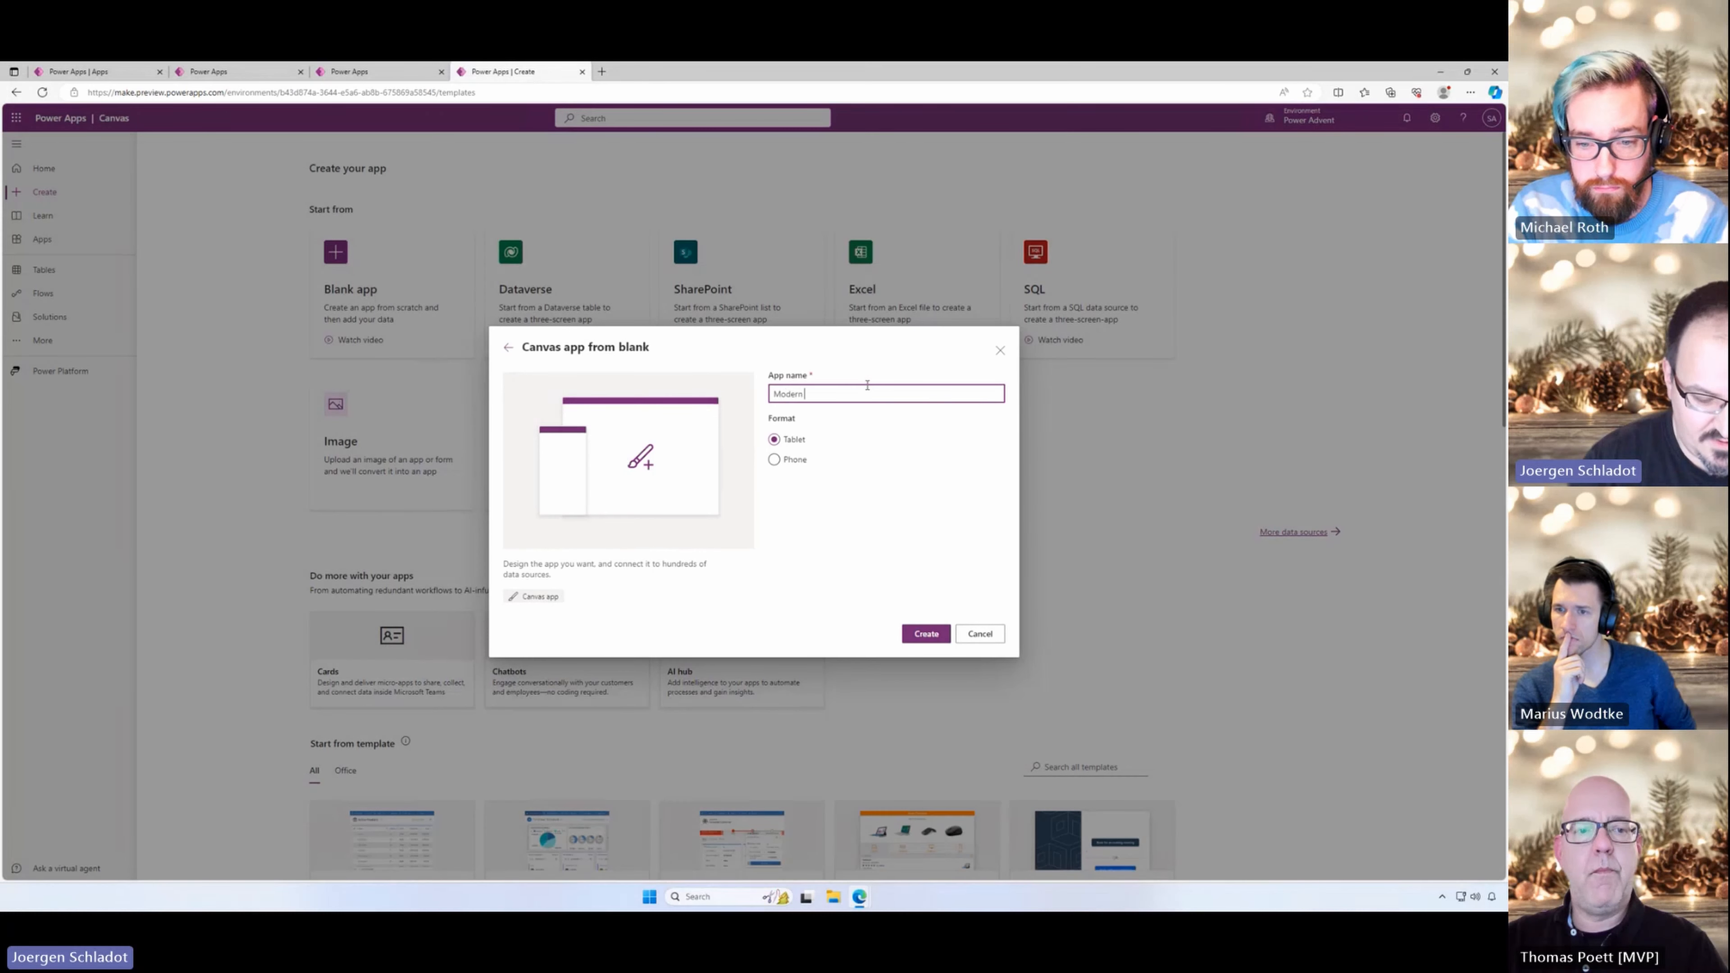
{"action": "type", "text": "Contr"}
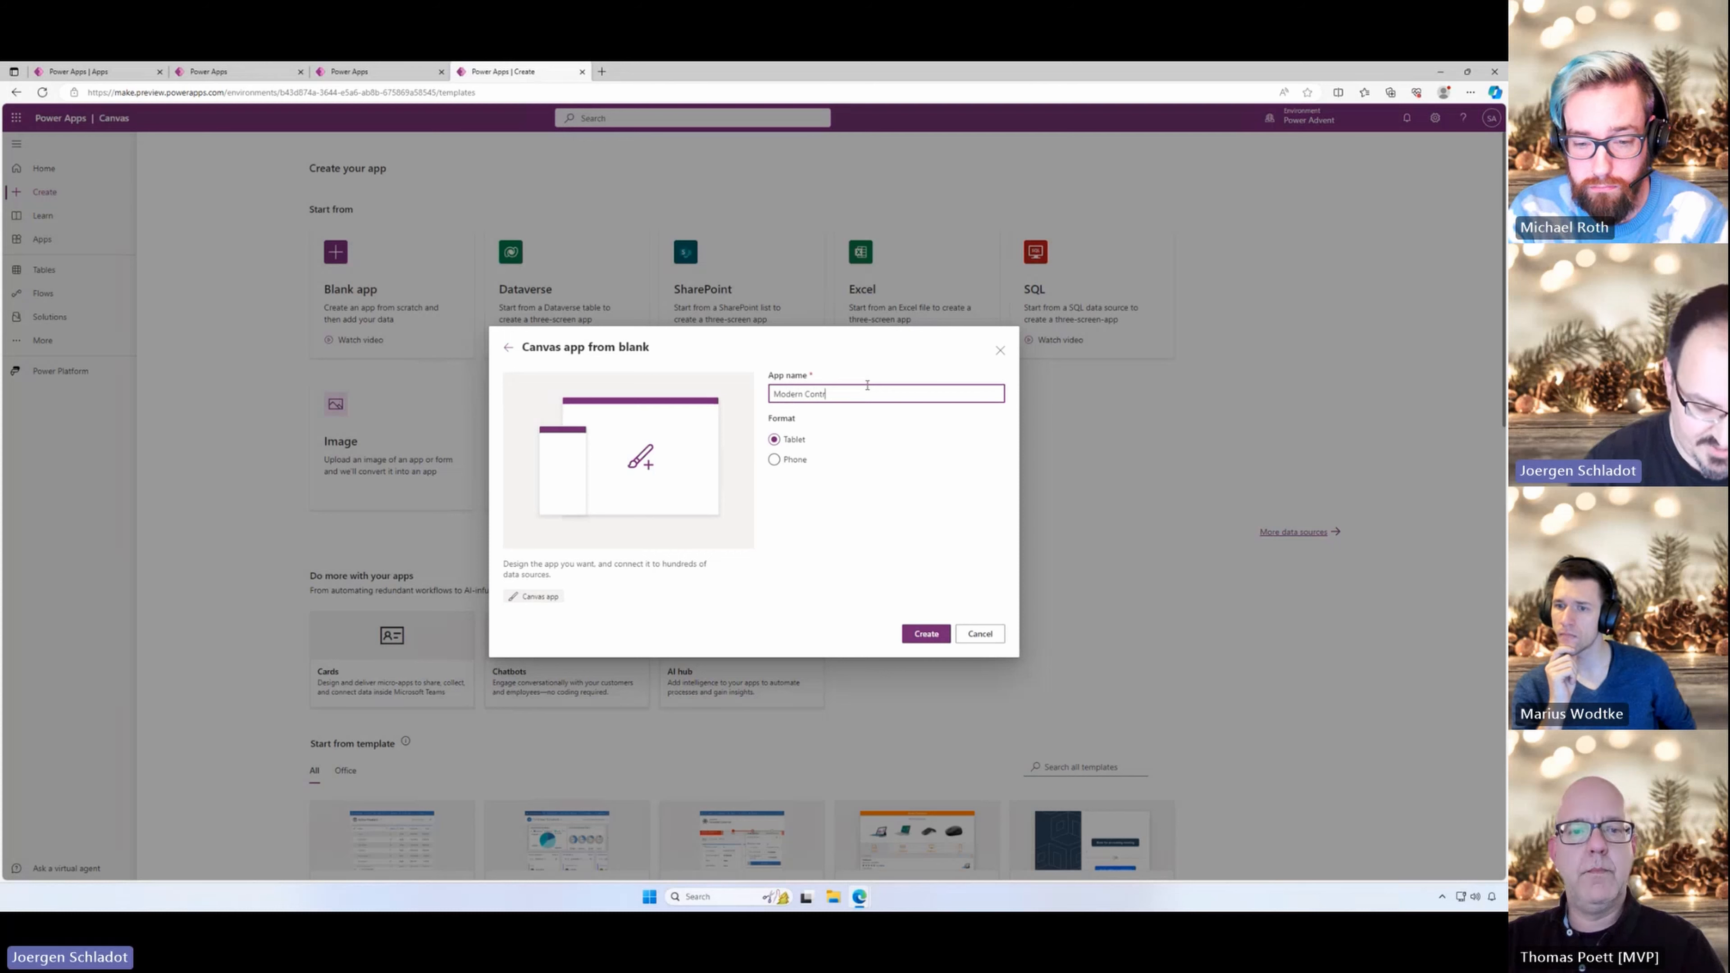
{"action": "type", "text": "ols"}
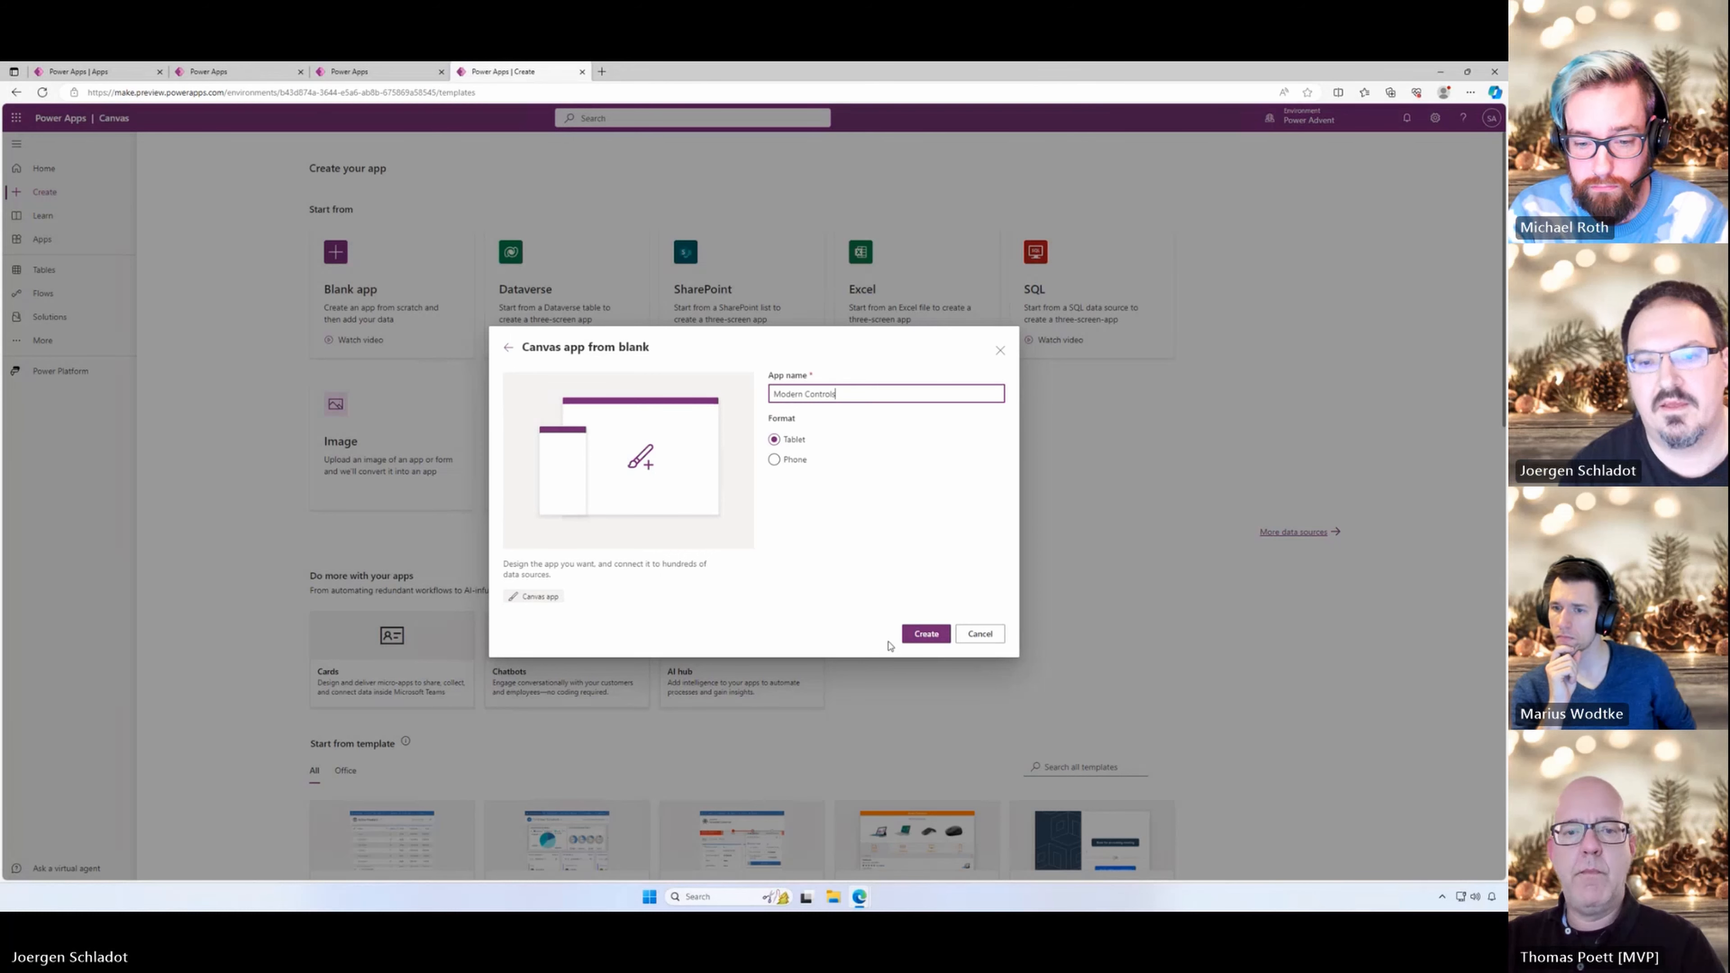
{"action": "left_click", "coordinate": [933, 632]}
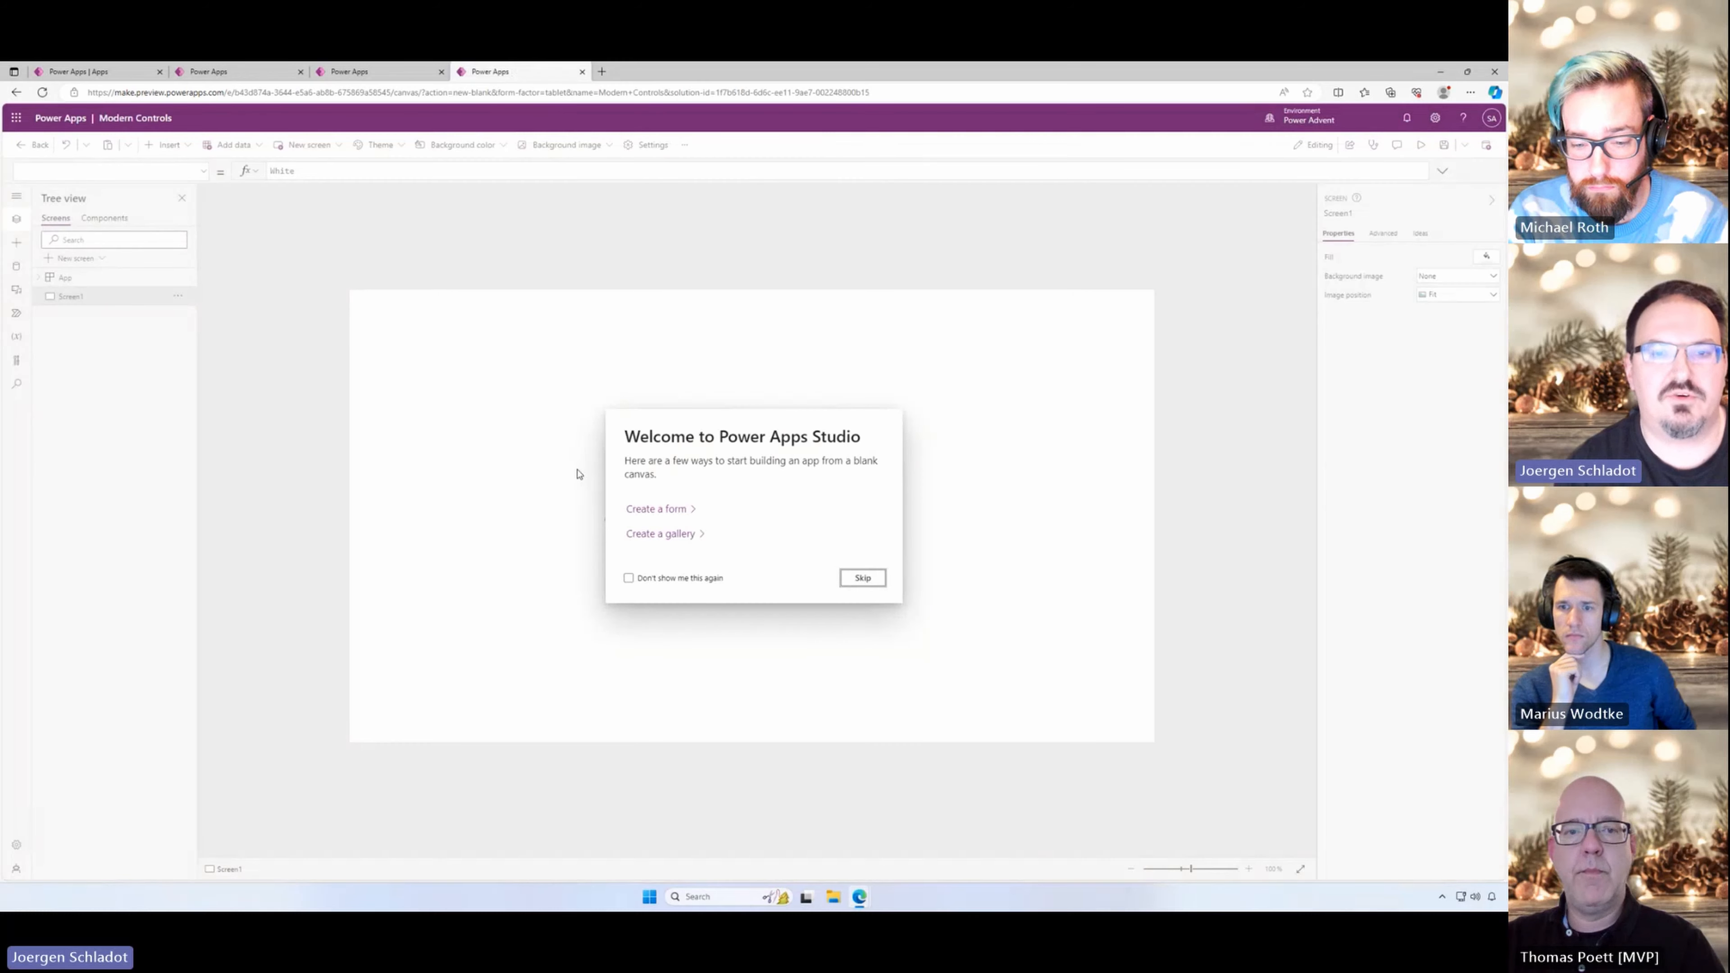
{"action": "left_click", "coordinate": [860, 578]}
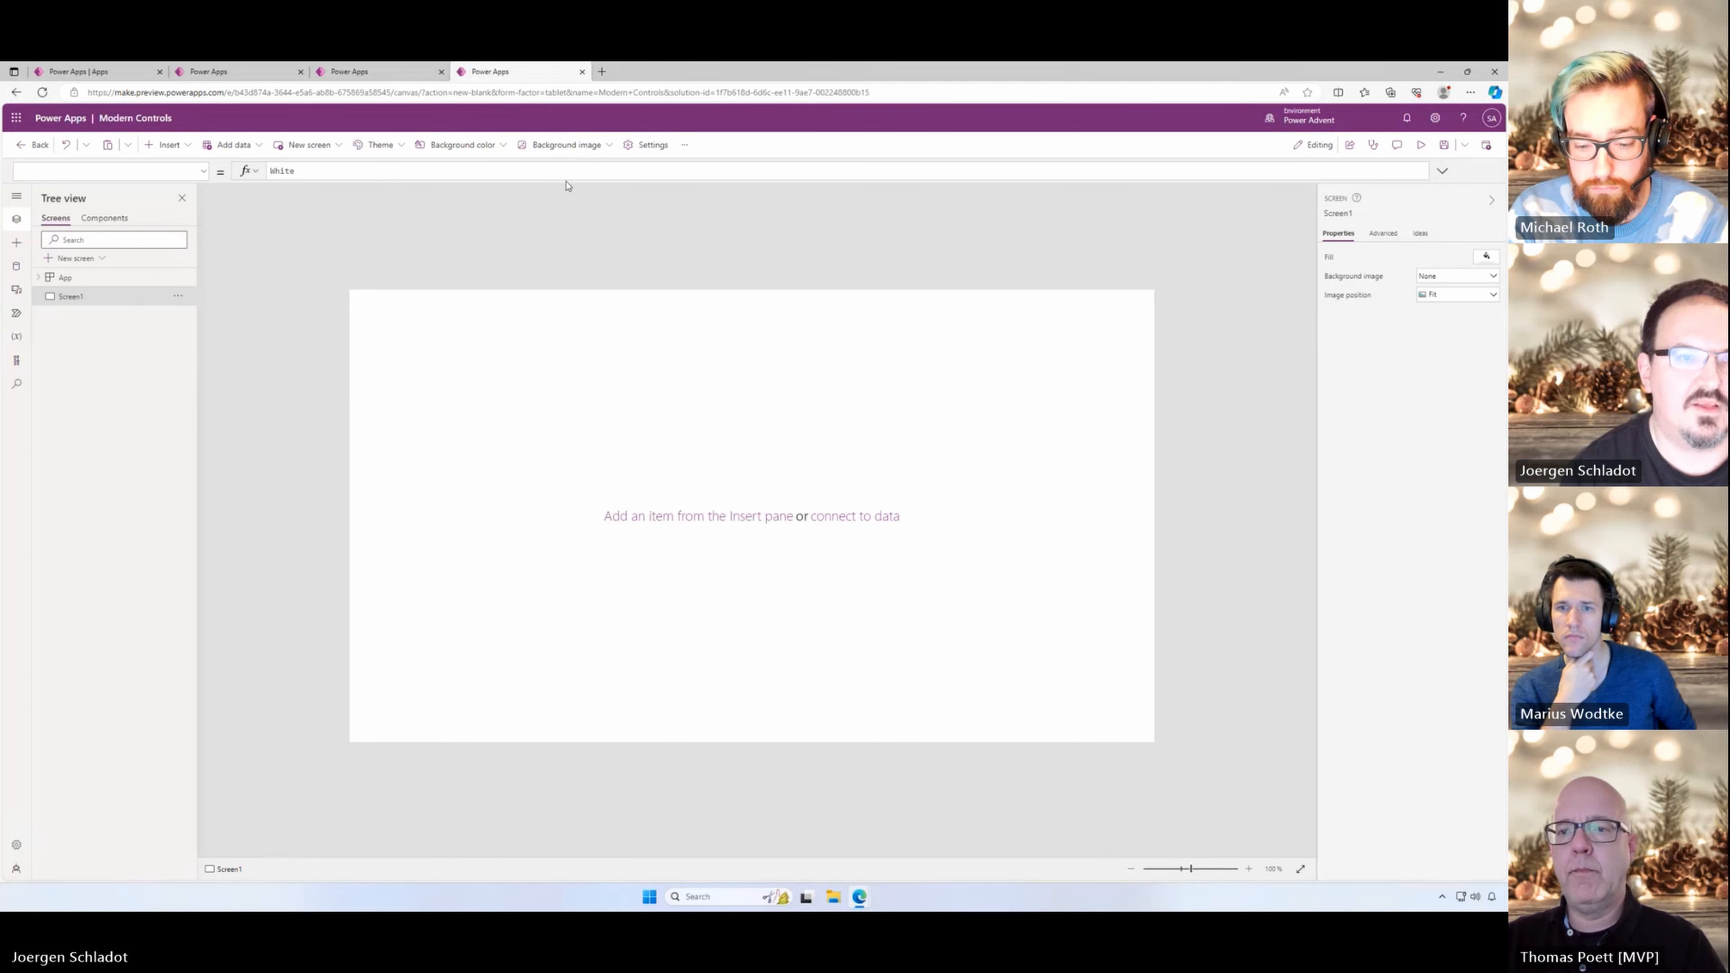
Step: Turn on the upcoming preview feature Modern controls and themes in the app settings and close them
{"action": "left_click", "coordinate": [647, 152]}
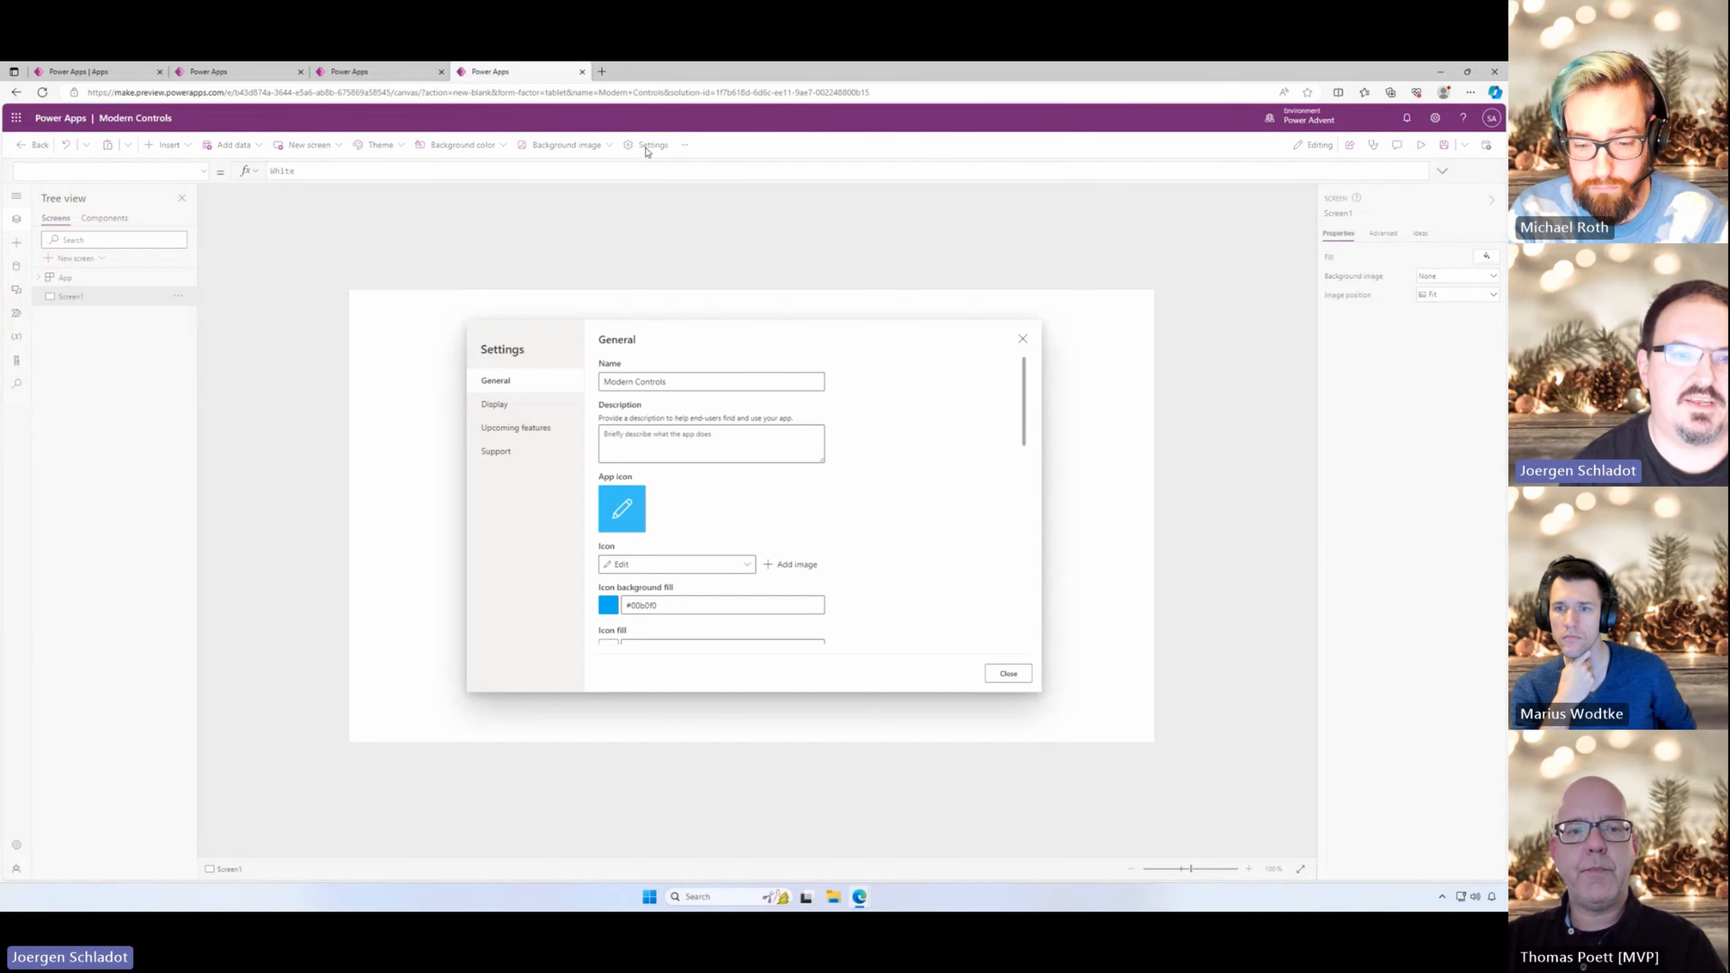
{"action": "left_click", "coordinate": [519, 429]}
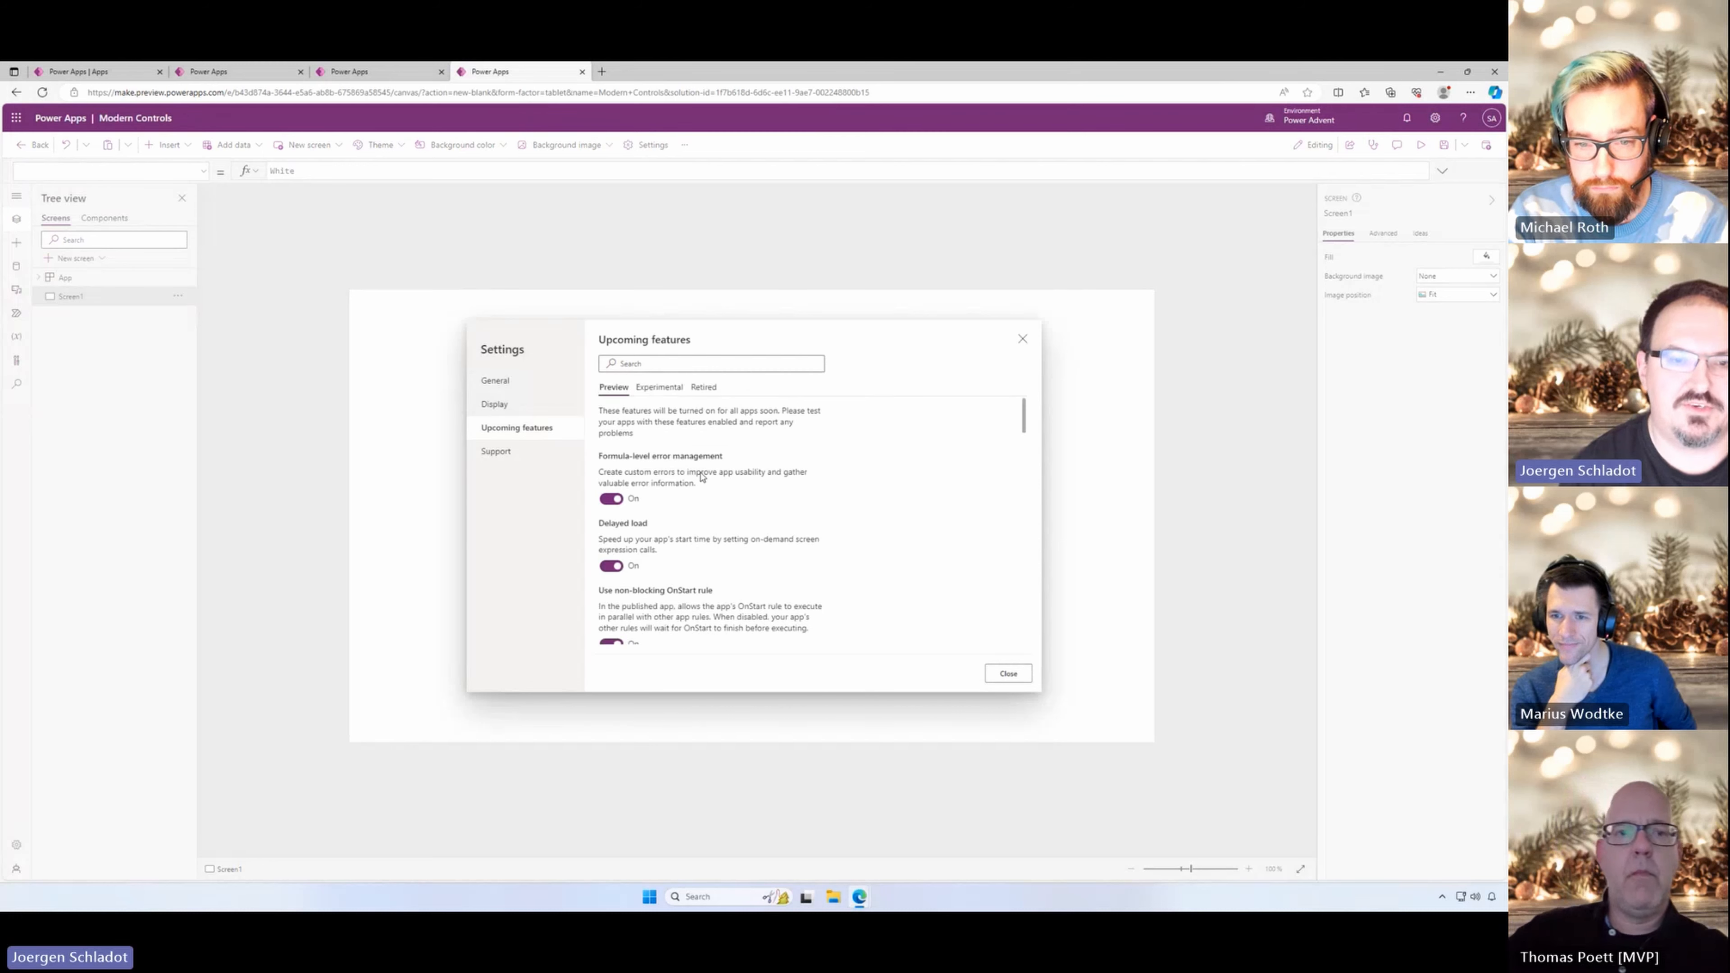
{"action": "scroll", "coordinate": [701, 480], "scroll_direction": "down", "scroll_amount": 10}
{"action": "scroll", "coordinate": [702, 486], "scroll_direction": "down", "scroll_amount": 6}
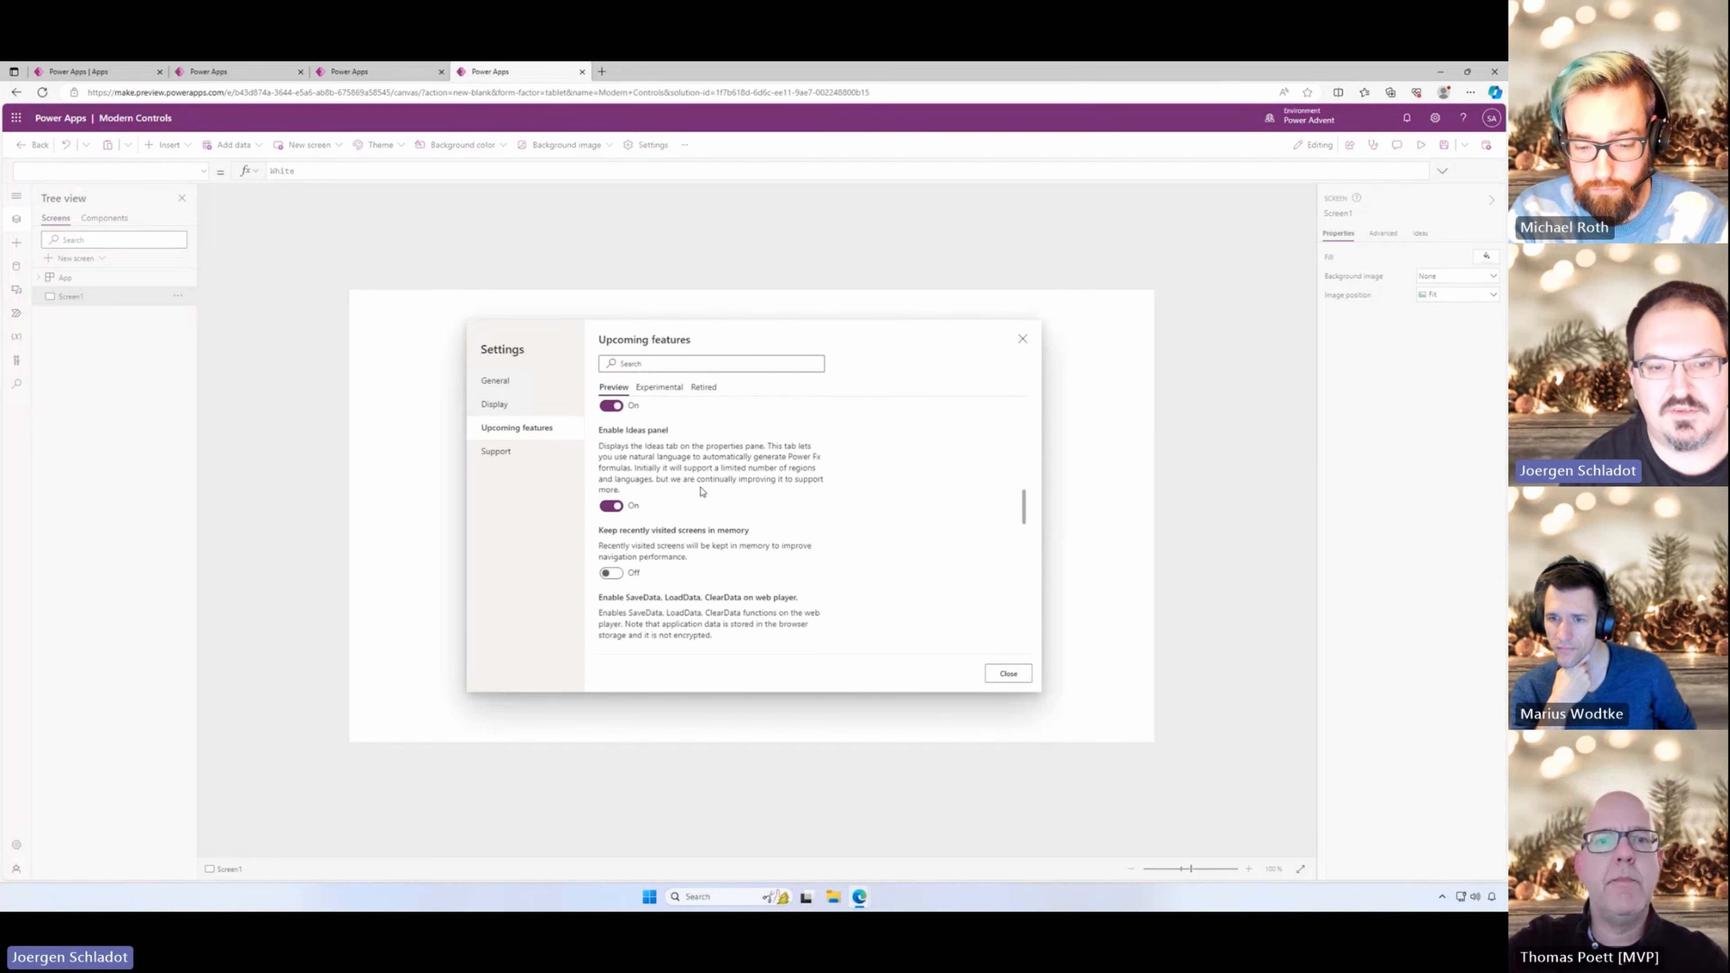
{"action": "scroll", "coordinate": [700, 496], "scroll_direction": "down", "scroll_amount": 8}
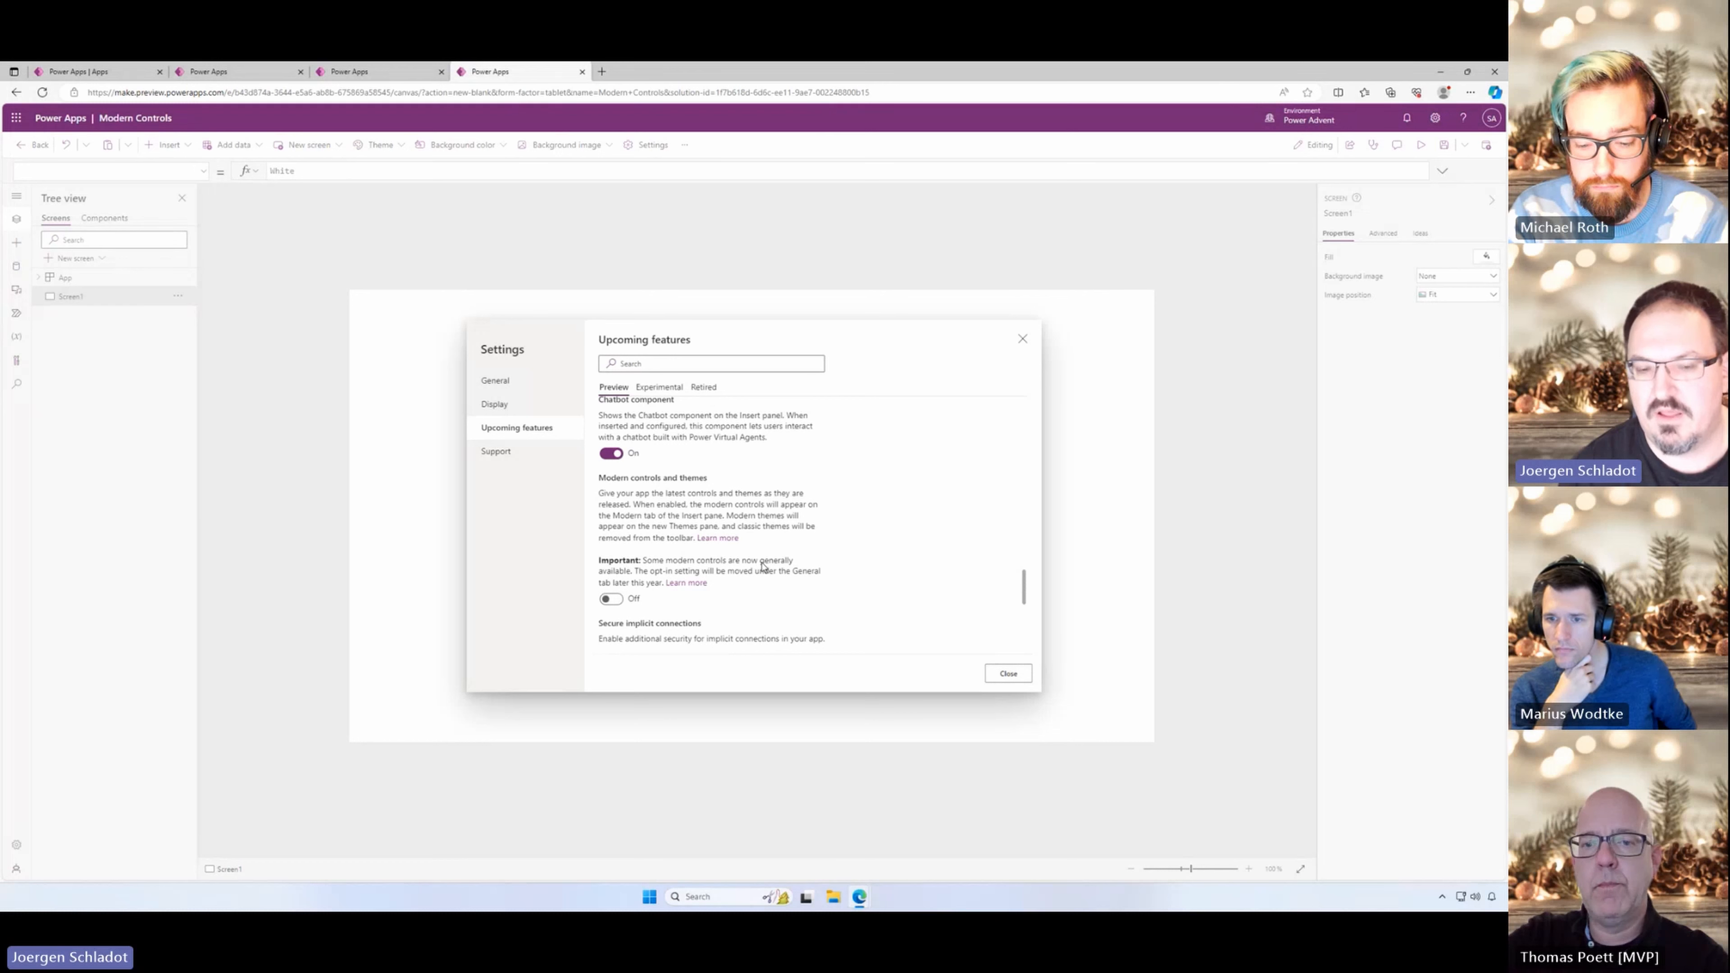
{"action": "left_click", "coordinate": [613, 600]}
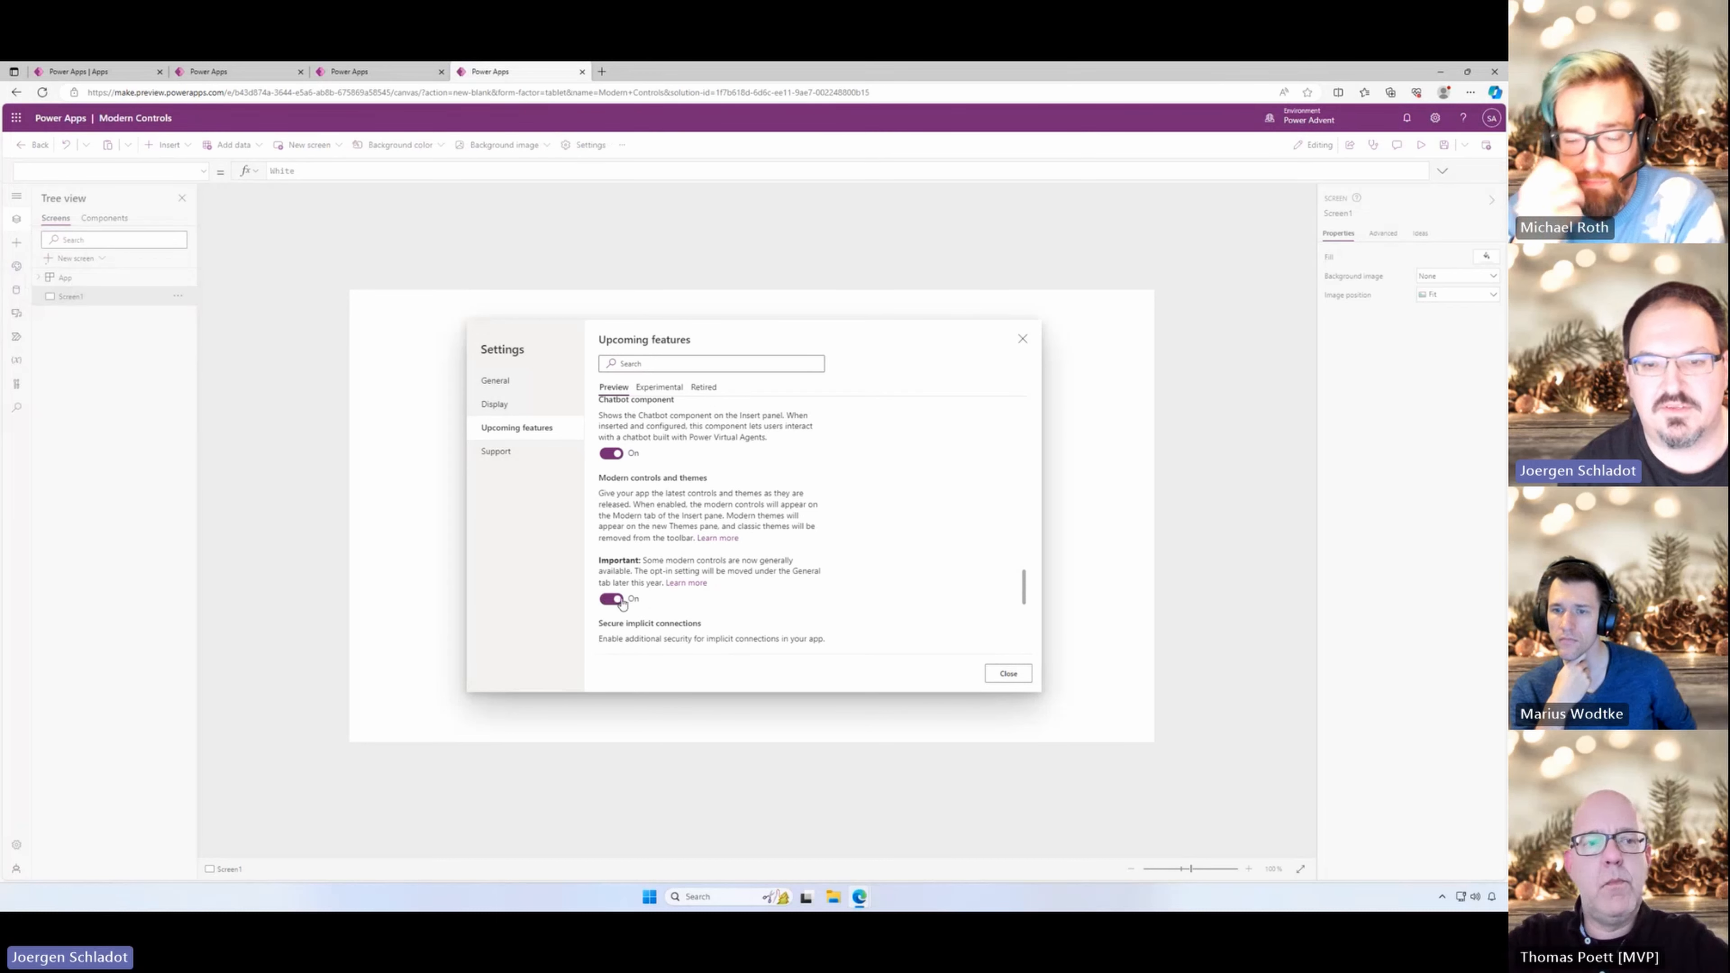
{"action": "left_click", "coordinate": [1017, 676]}
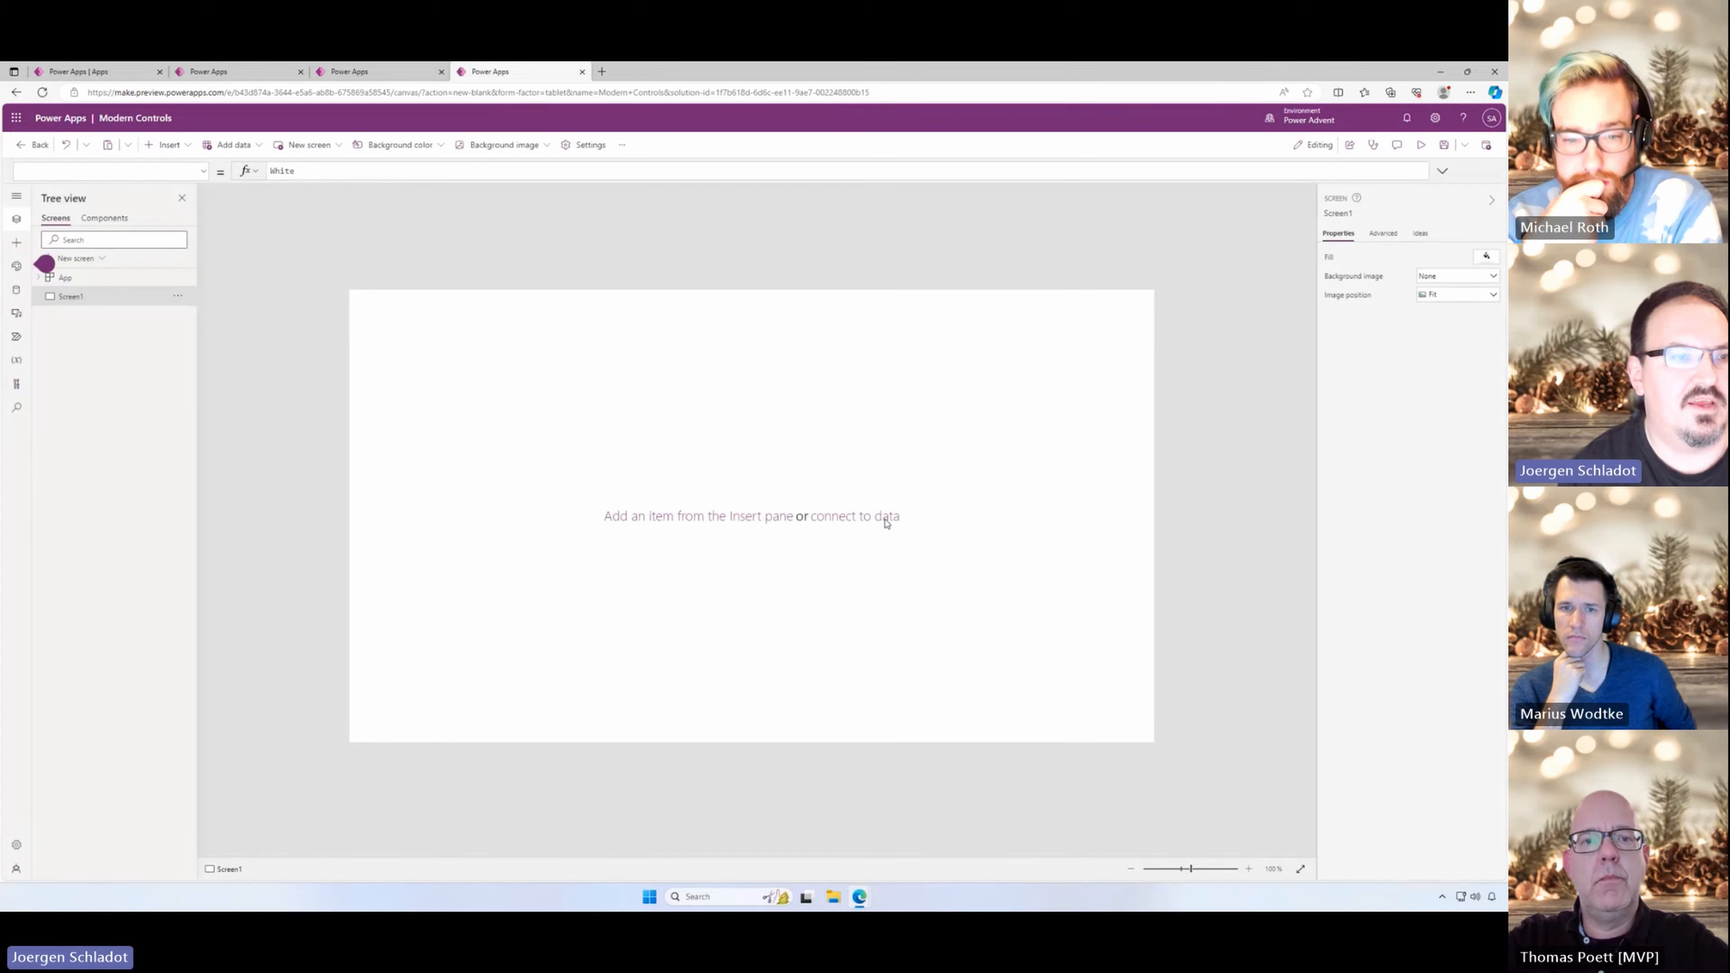
Step: Insert a modern Button on the blank screen and dismiss the modern controls introduction
{"action": "left_click", "coordinate": [15, 246]}
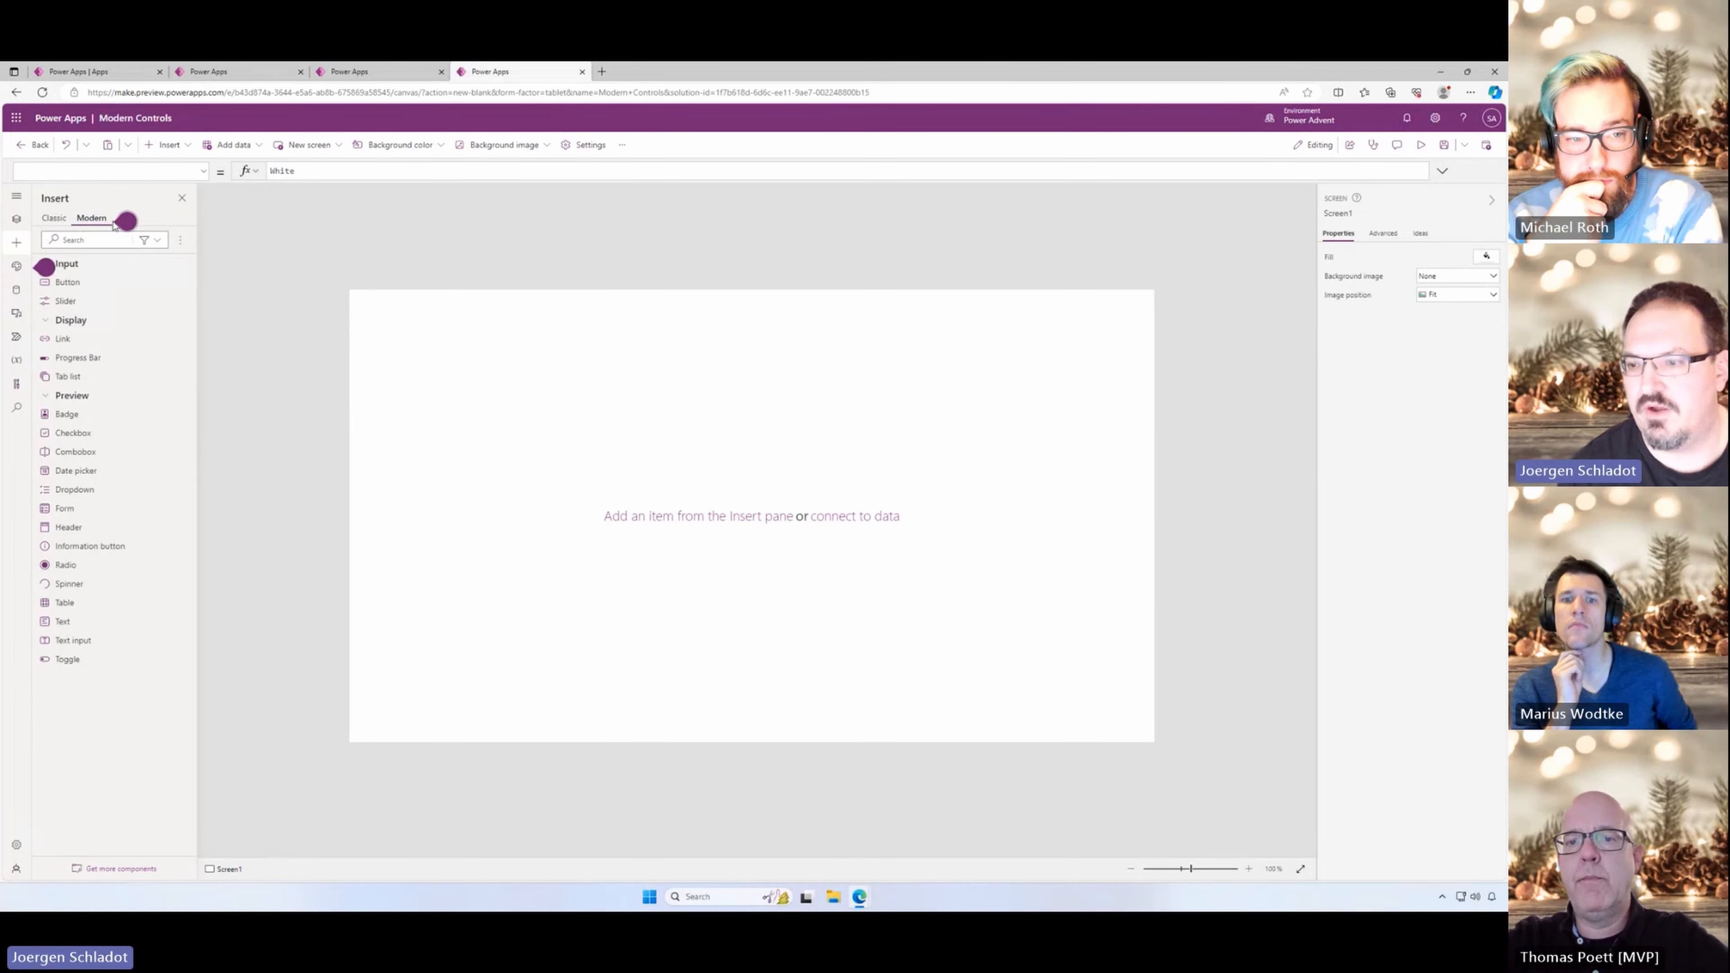
{"action": "mouse_move", "coordinate": [116, 223]}
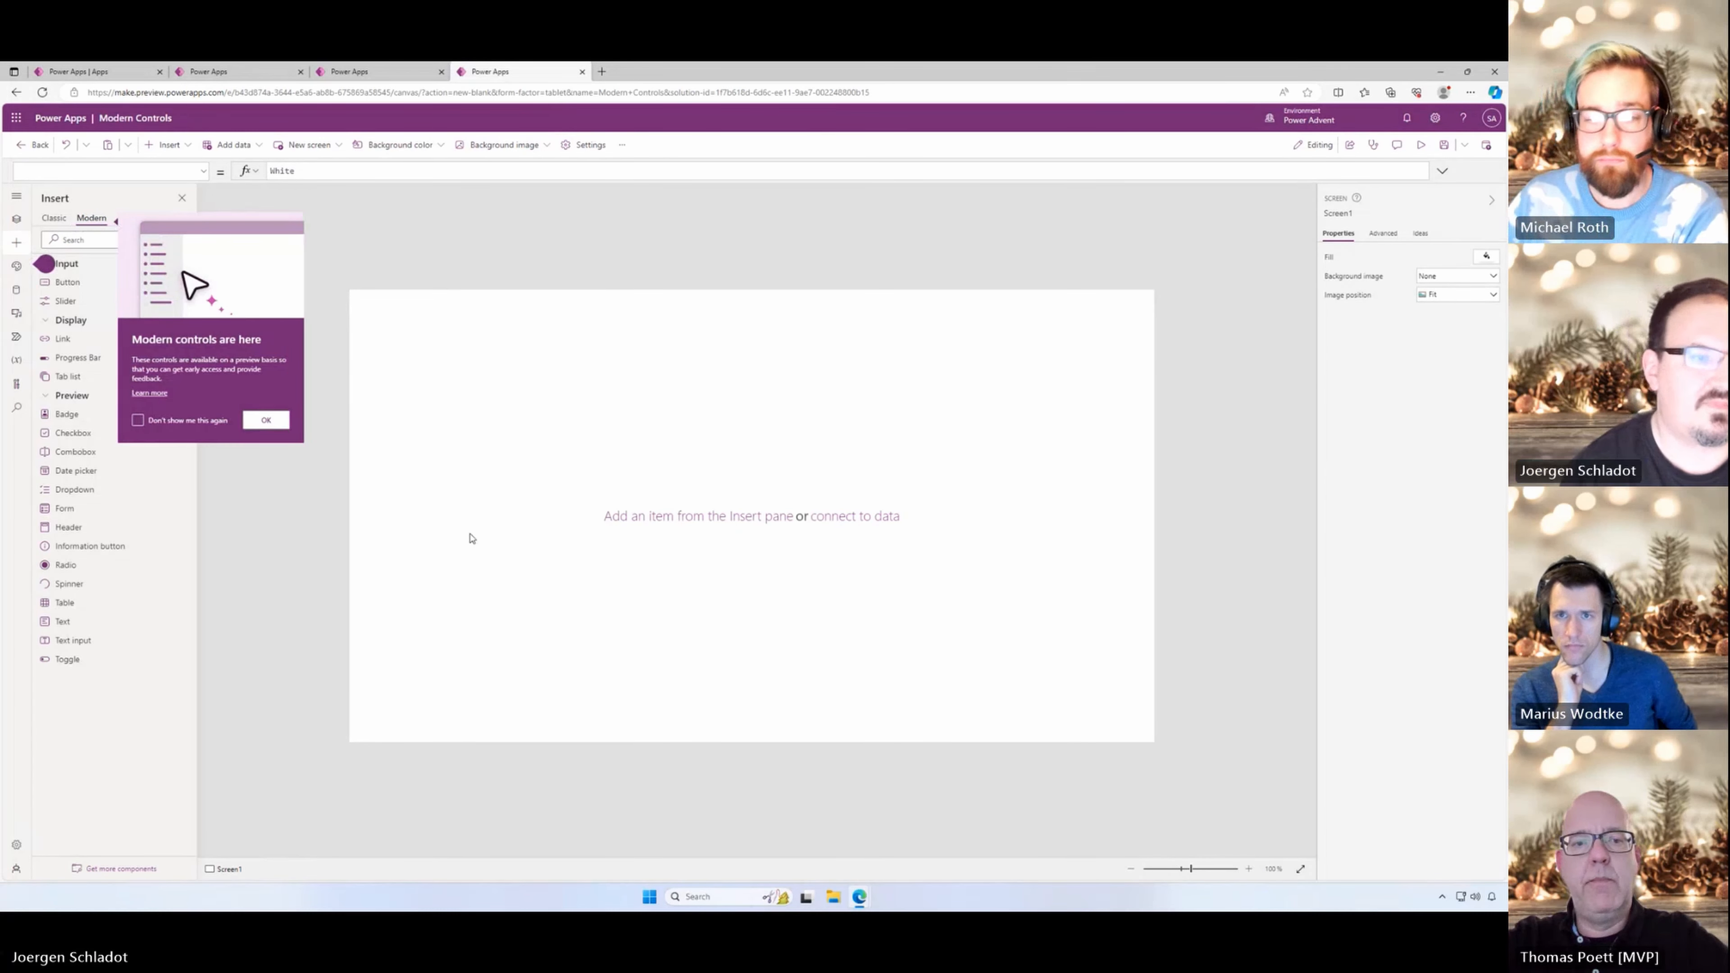
{"action": "left_click", "coordinate": [67, 282]}
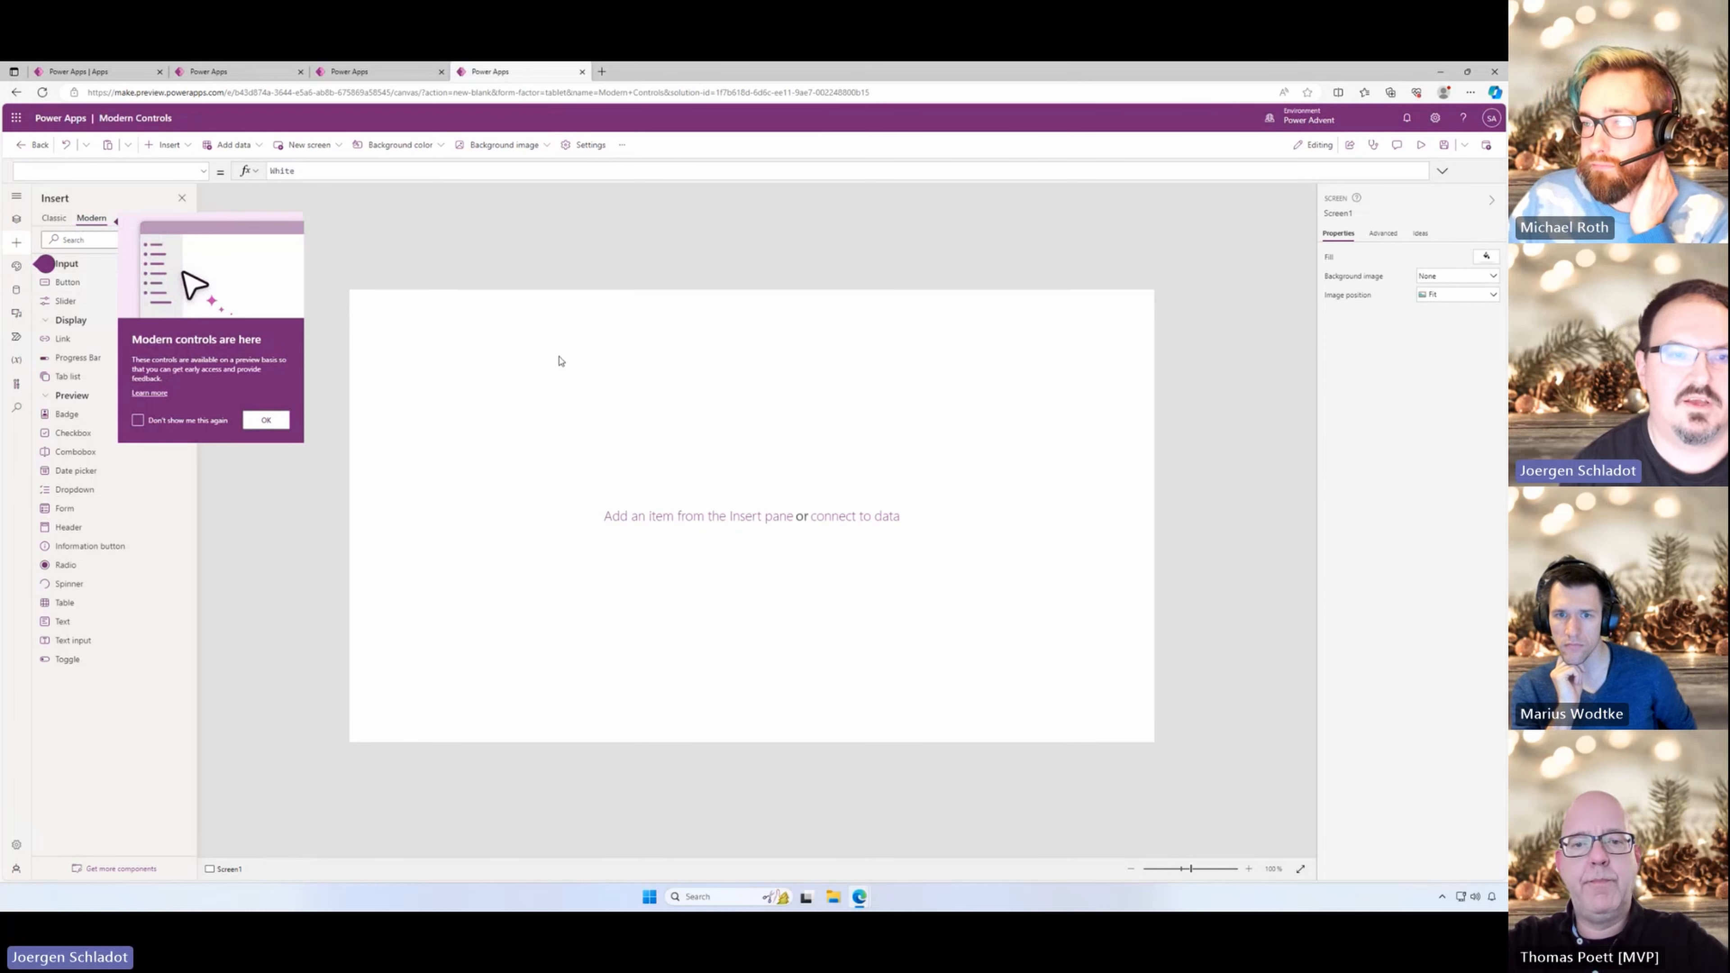
{"action": "left_click", "coordinate": [269, 420]}
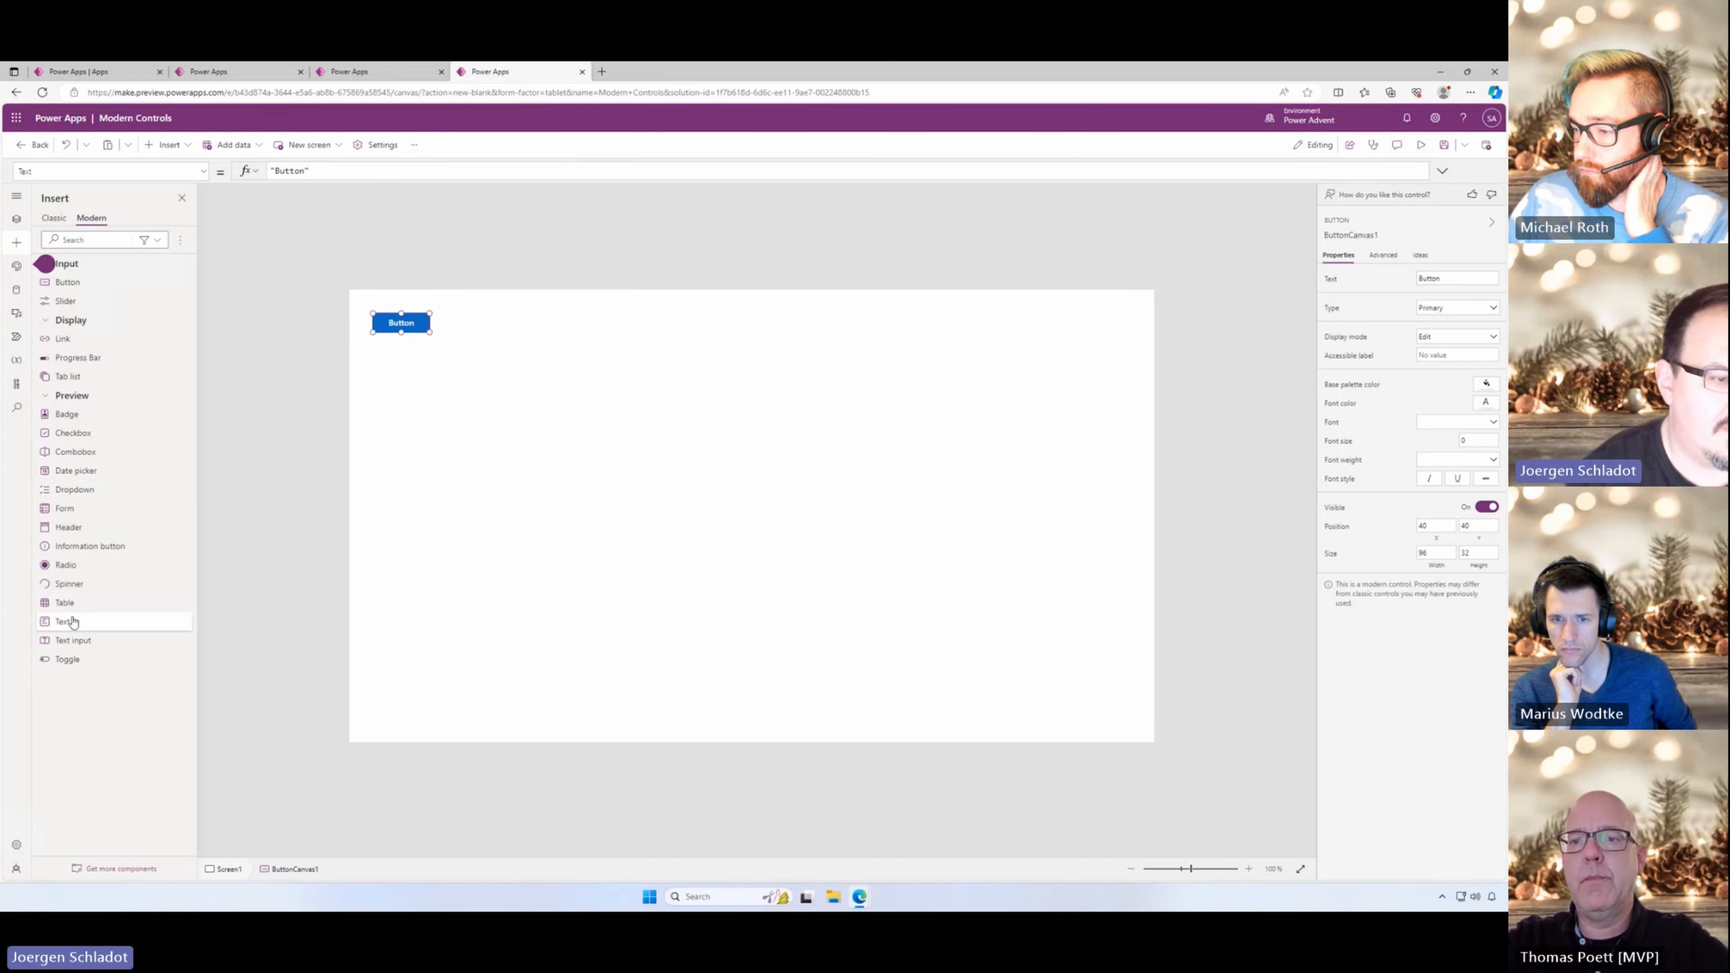
Step: Insert a modern Table connected to Accounts and move it to the screen's upper right, at about X 540, Y 25
{"action": "left_click", "coordinate": [65, 604]}
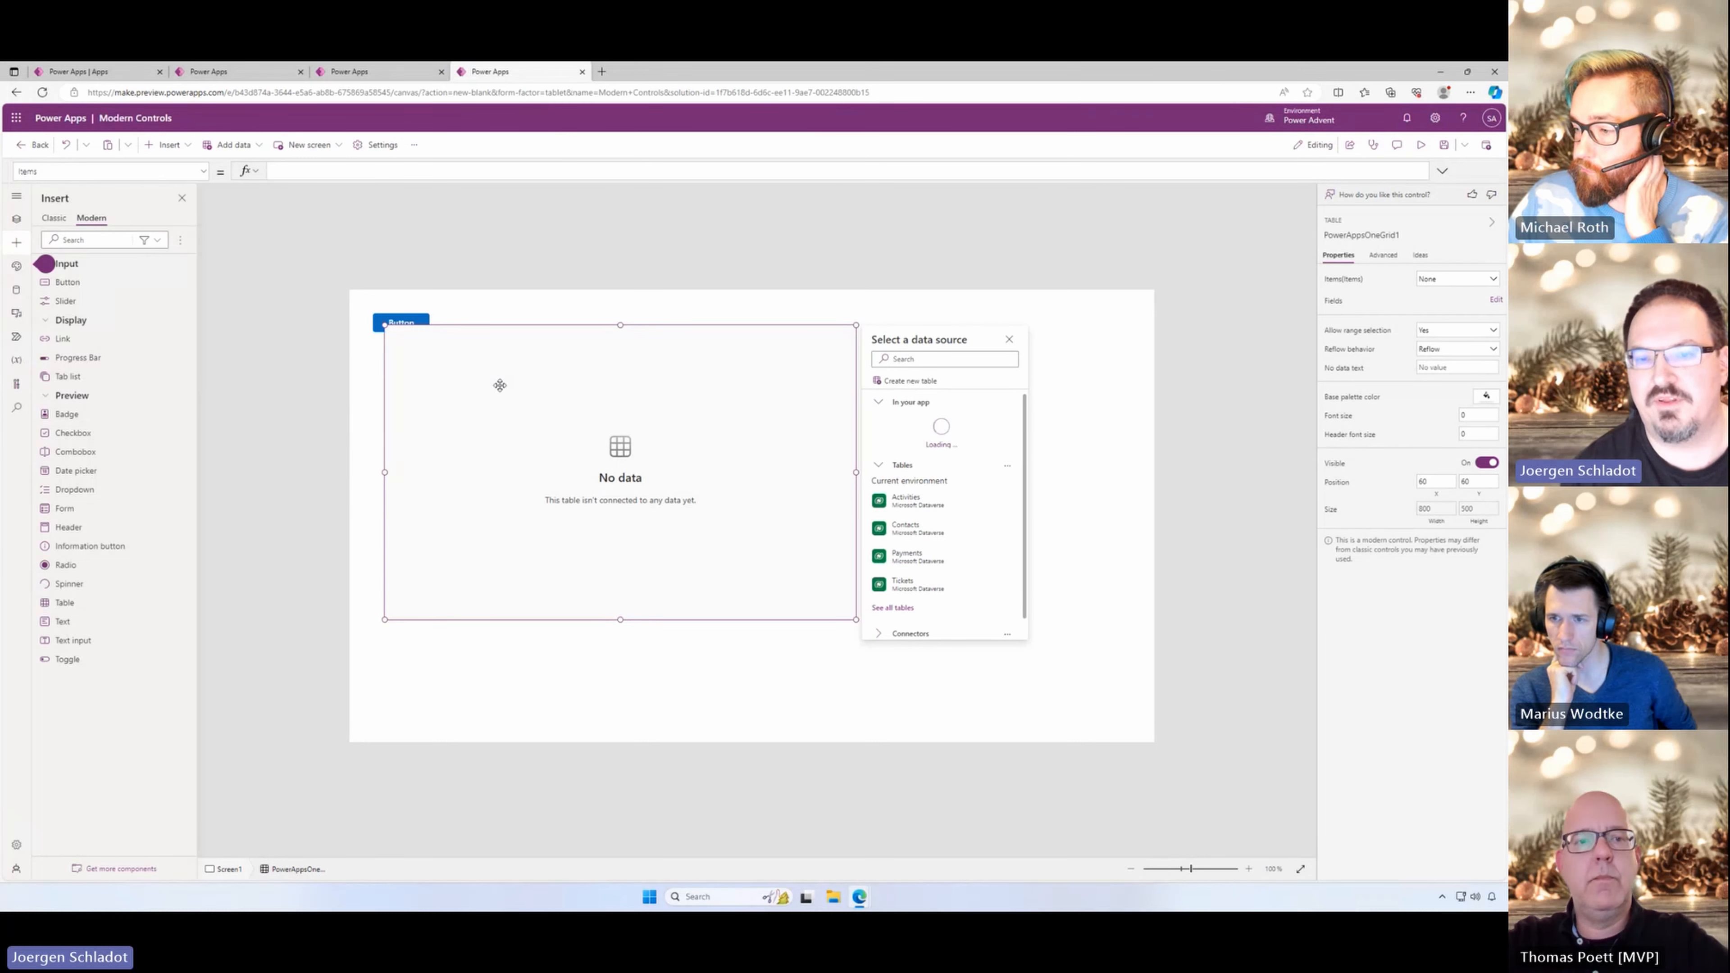
{"action": "left_click", "coordinate": [911, 424]}
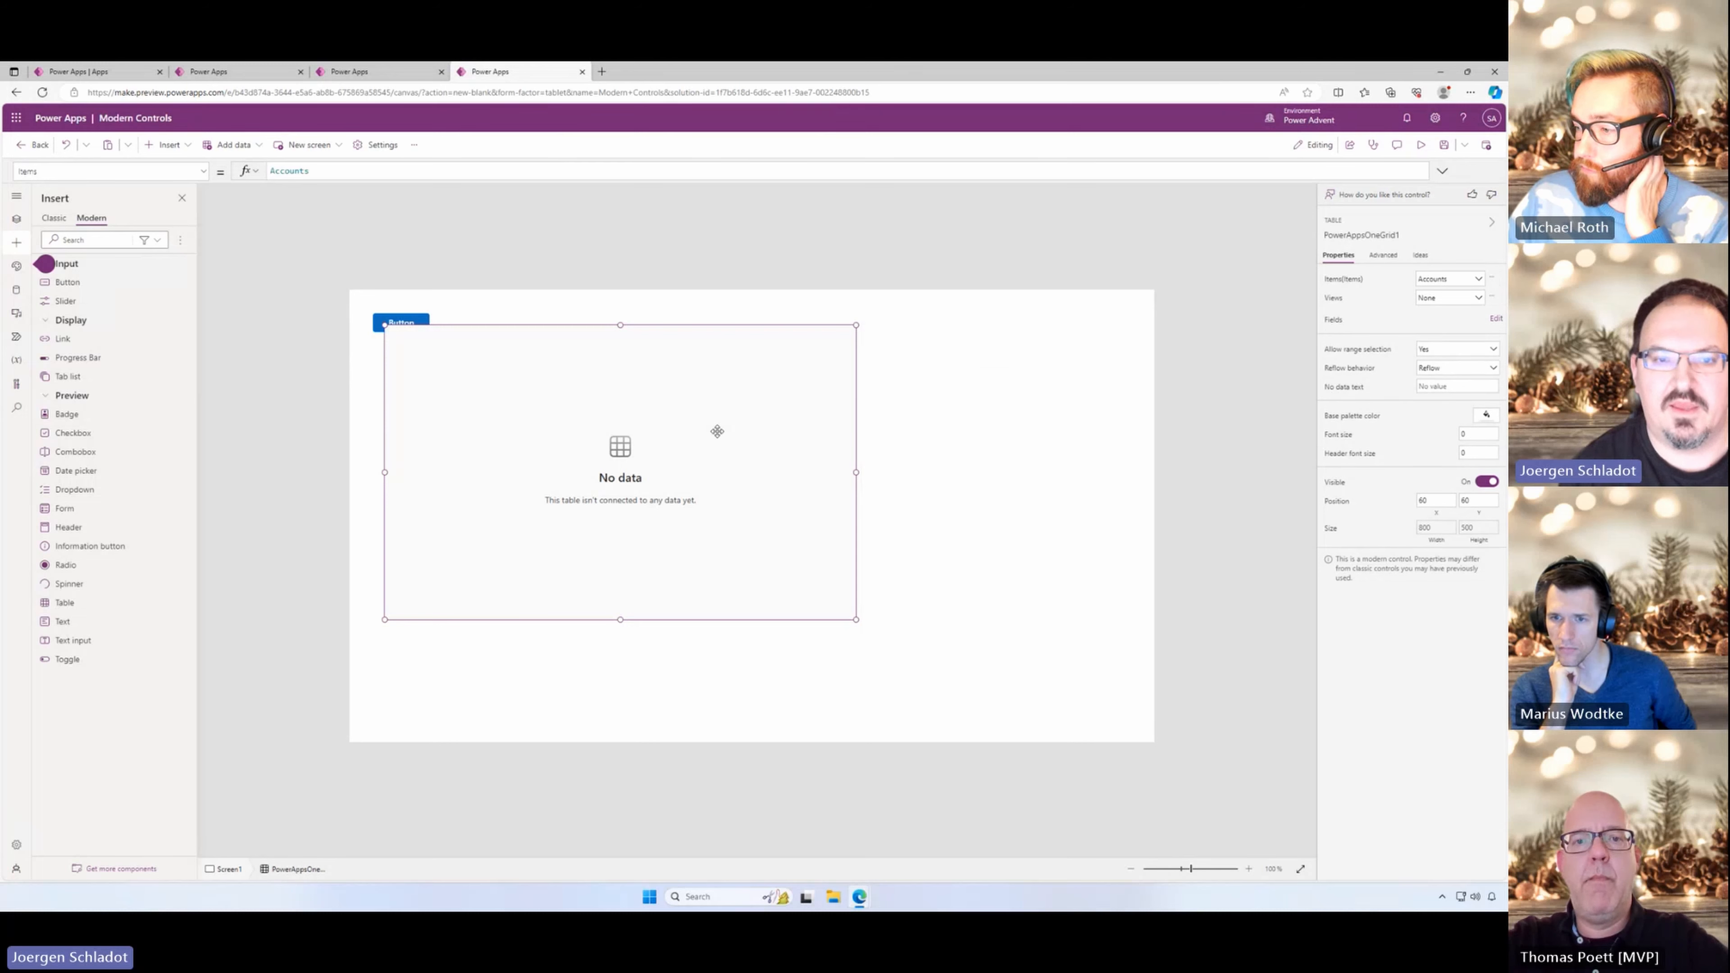
{"action": "left_click_drag", "start_coordinate": [705, 344], "coordinate": [778, 427]}
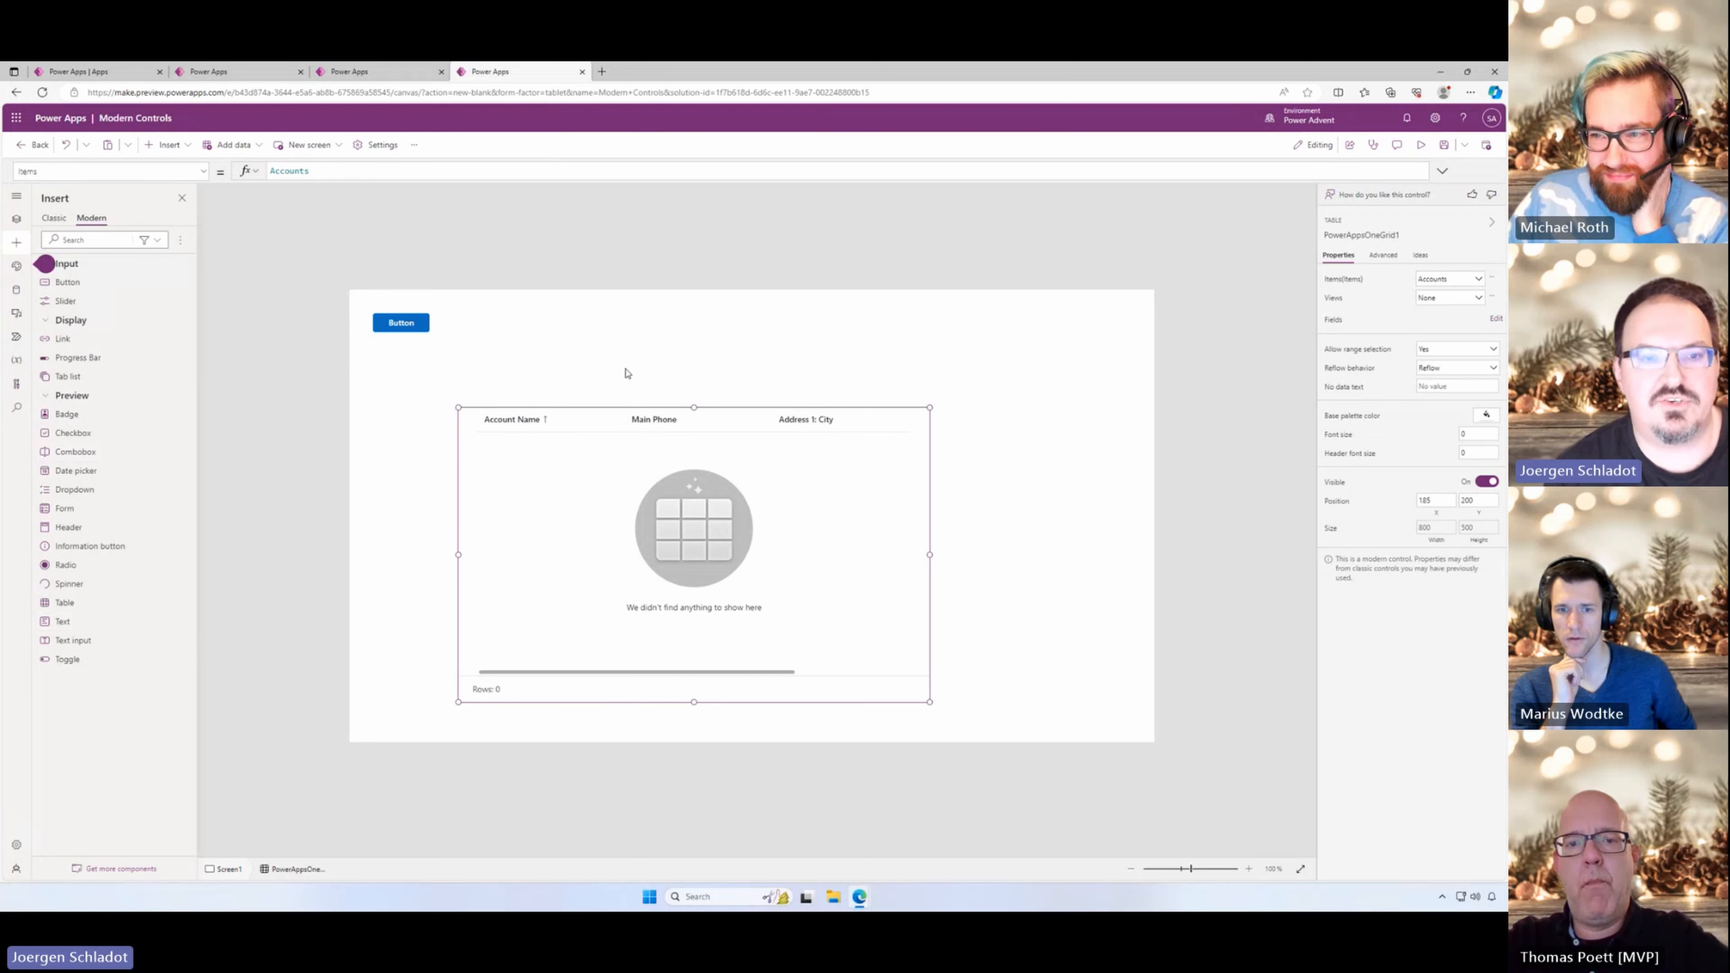
{"action": "left_click_drag", "start_coordinate": [699, 409], "coordinate": [911, 310]}
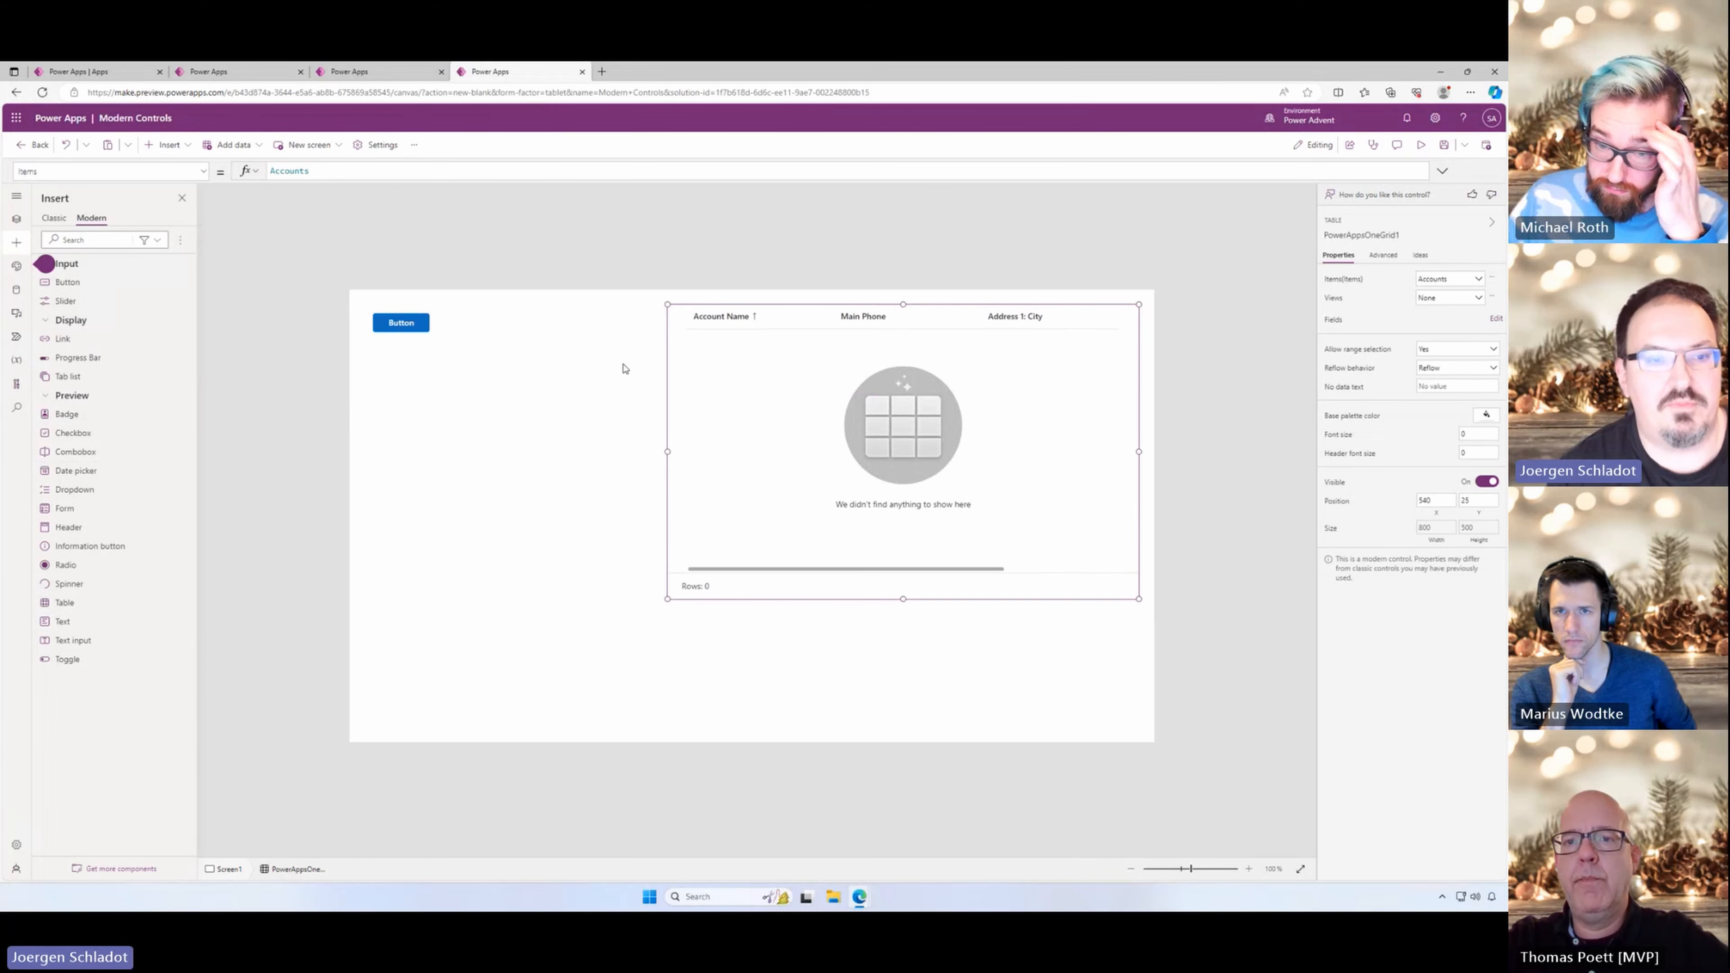
Step: Insert a classic Vertical gallery, dismissing the modern theme tip, and place it below the button at about X 0, Y 105
{"action": "left_click", "coordinate": [52, 218]}
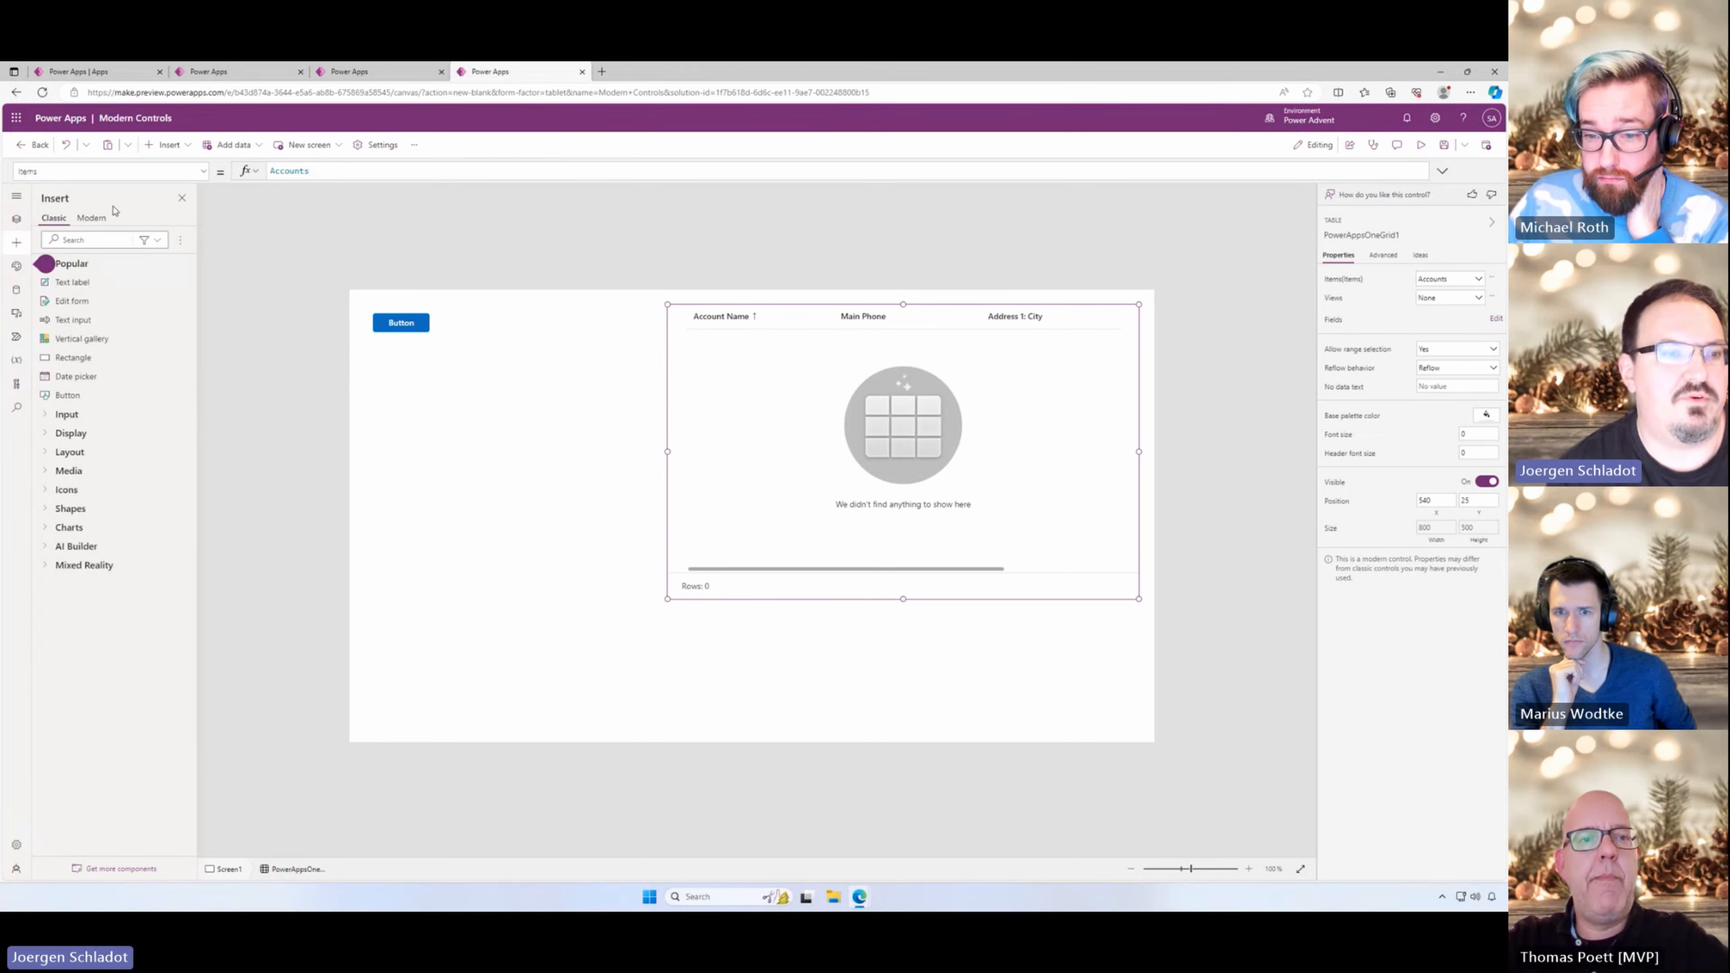
{"action": "mouse_move", "coordinate": [46, 265]}
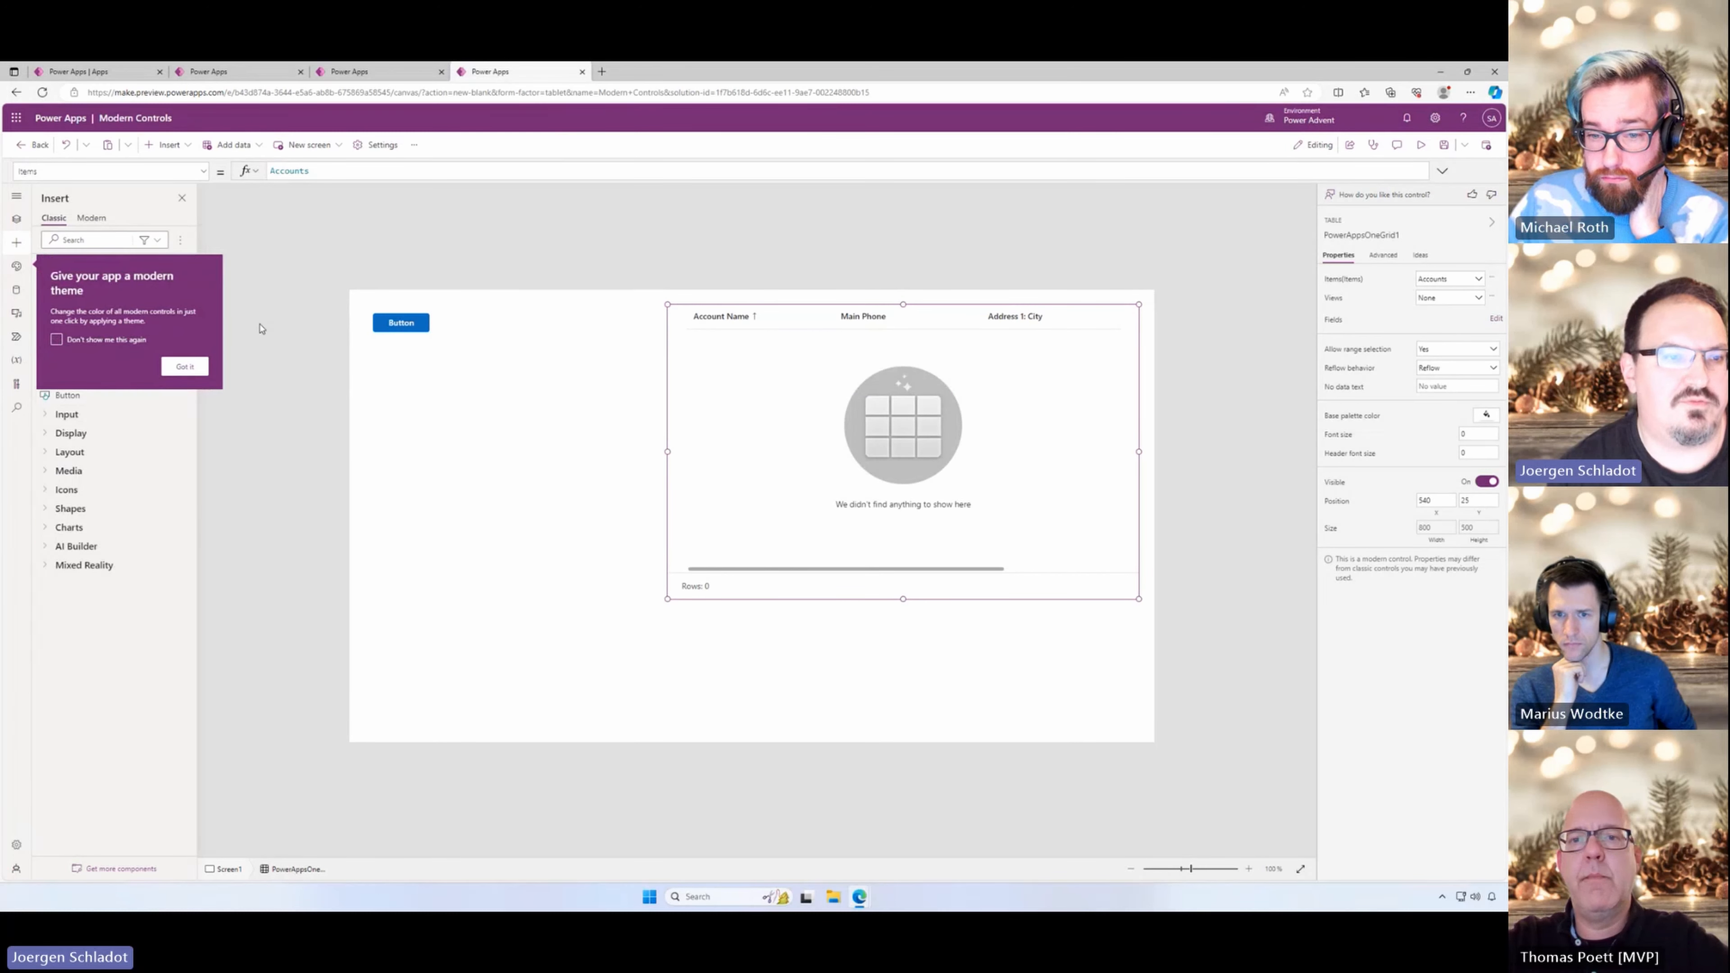
{"action": "left_click", "coordinate": [184, 366]}
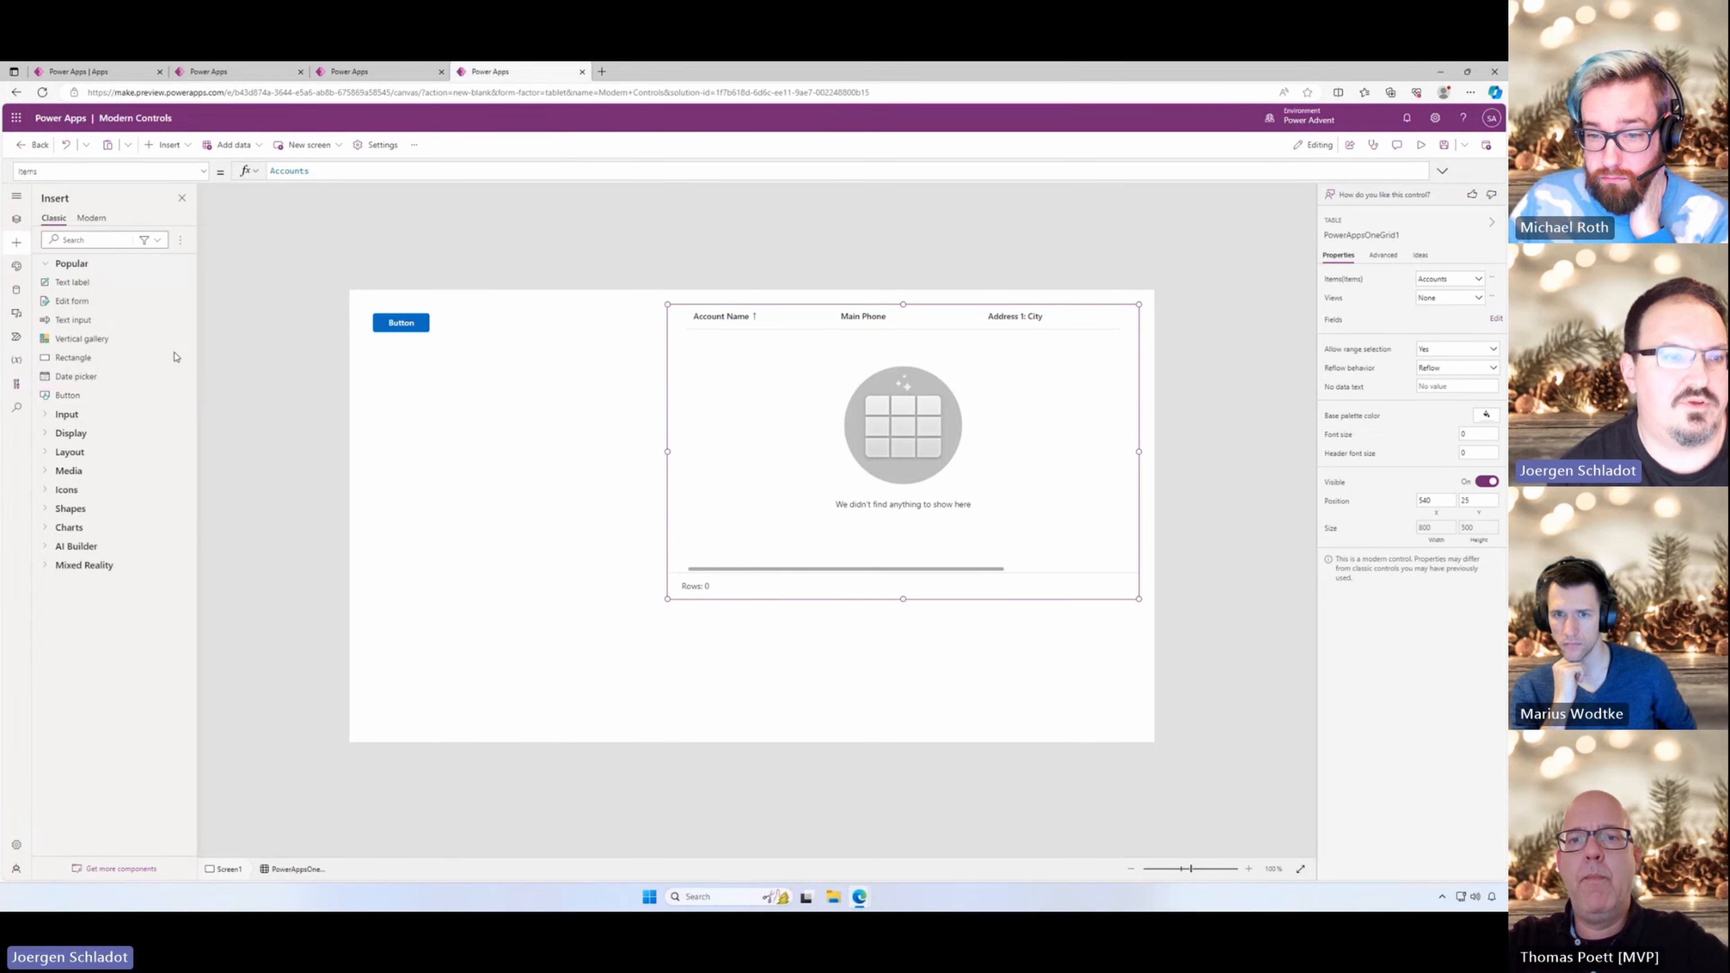
{"action": "left_click", "coordinate": [90, 339]}
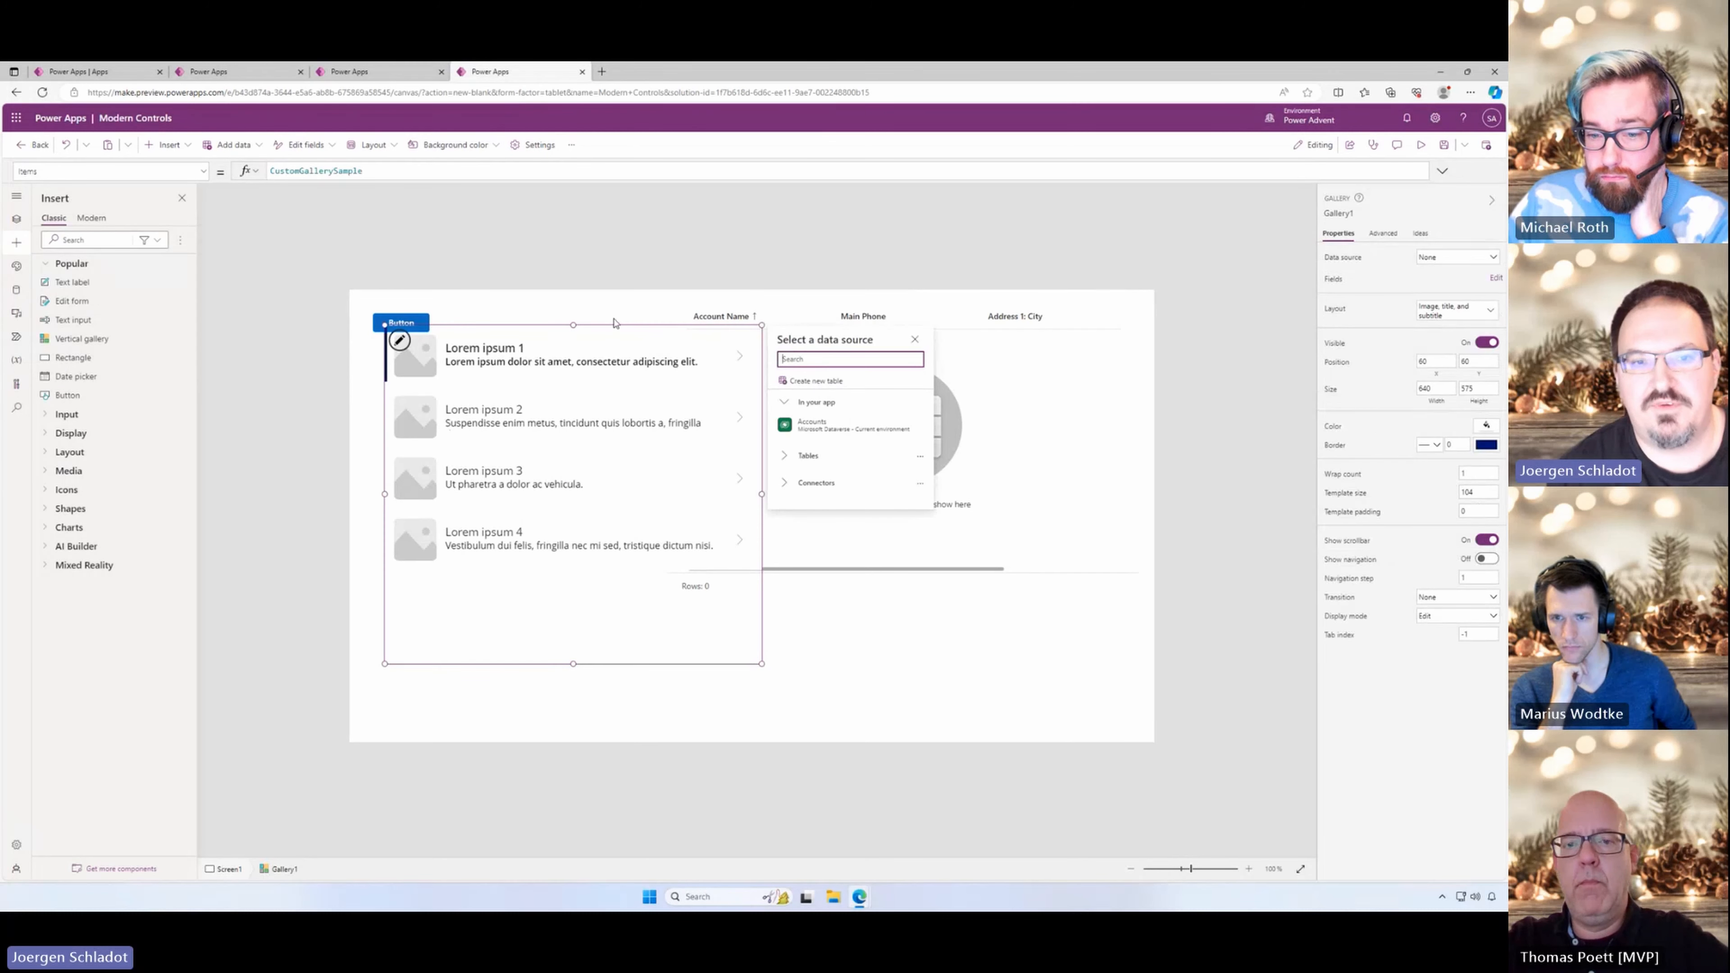
{"action": "left_click_drag", "start_coordinate": [613, 323], "coordinate": [580, 350]}
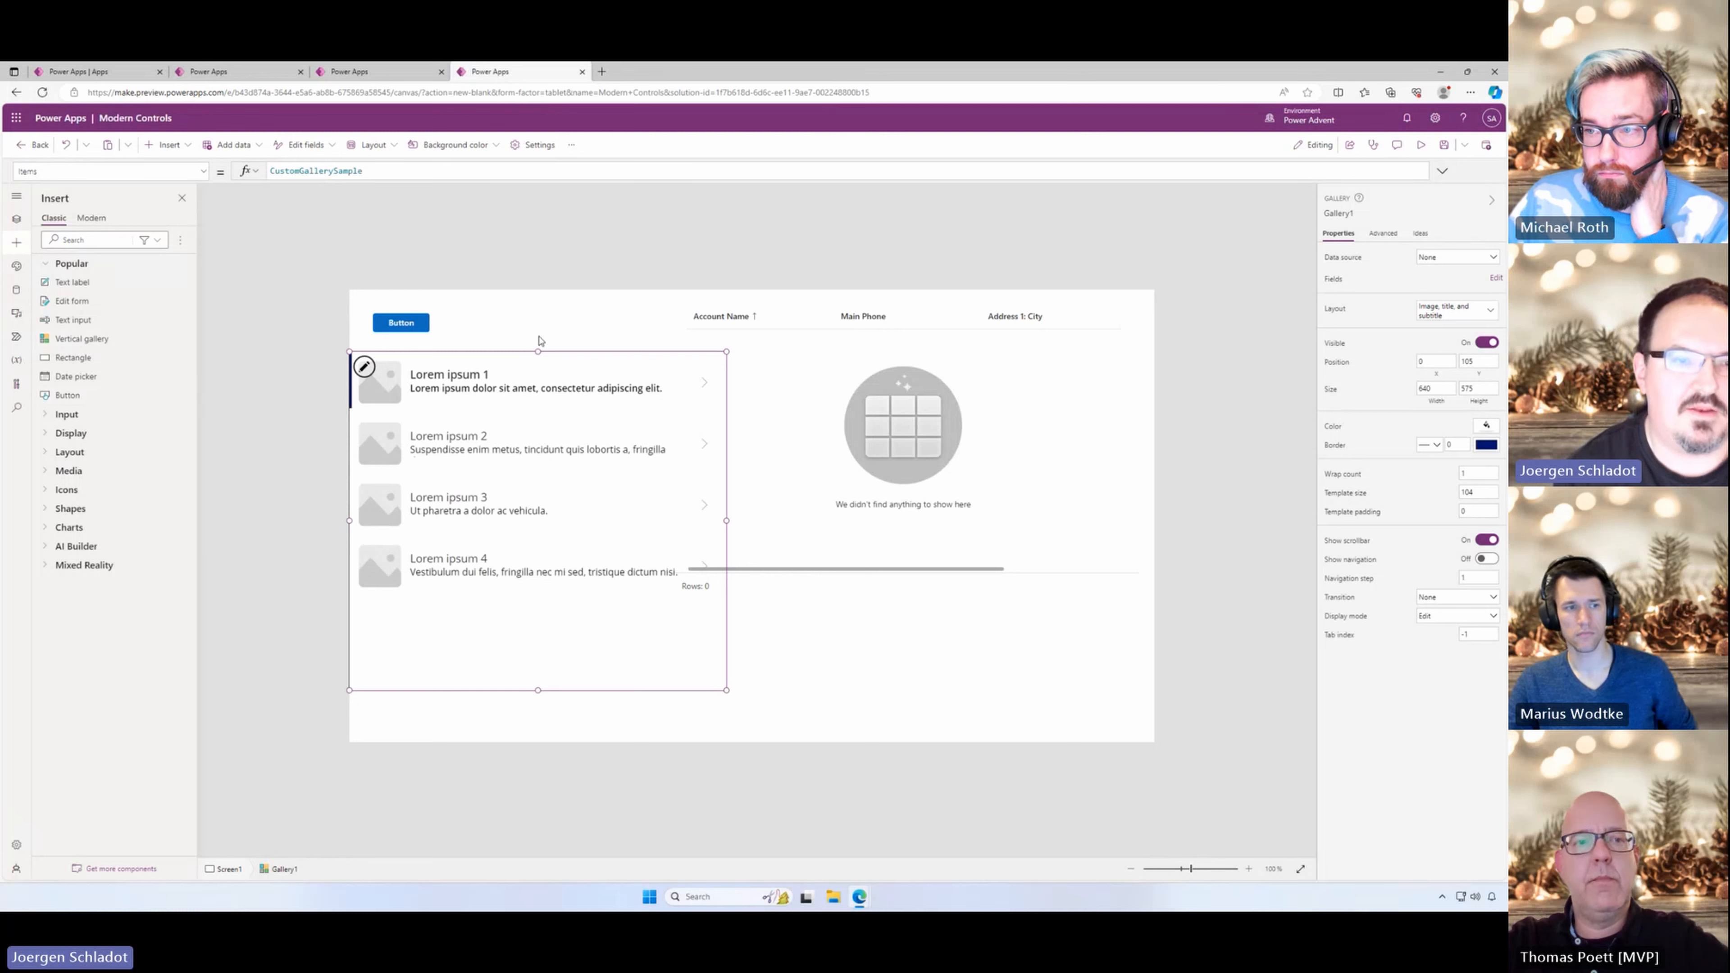
Step: Insert a modern Button into the gallery's first-row template and move it to about X 474, Y 16
{"action": "left_click", "coordinate": [92, 218]}
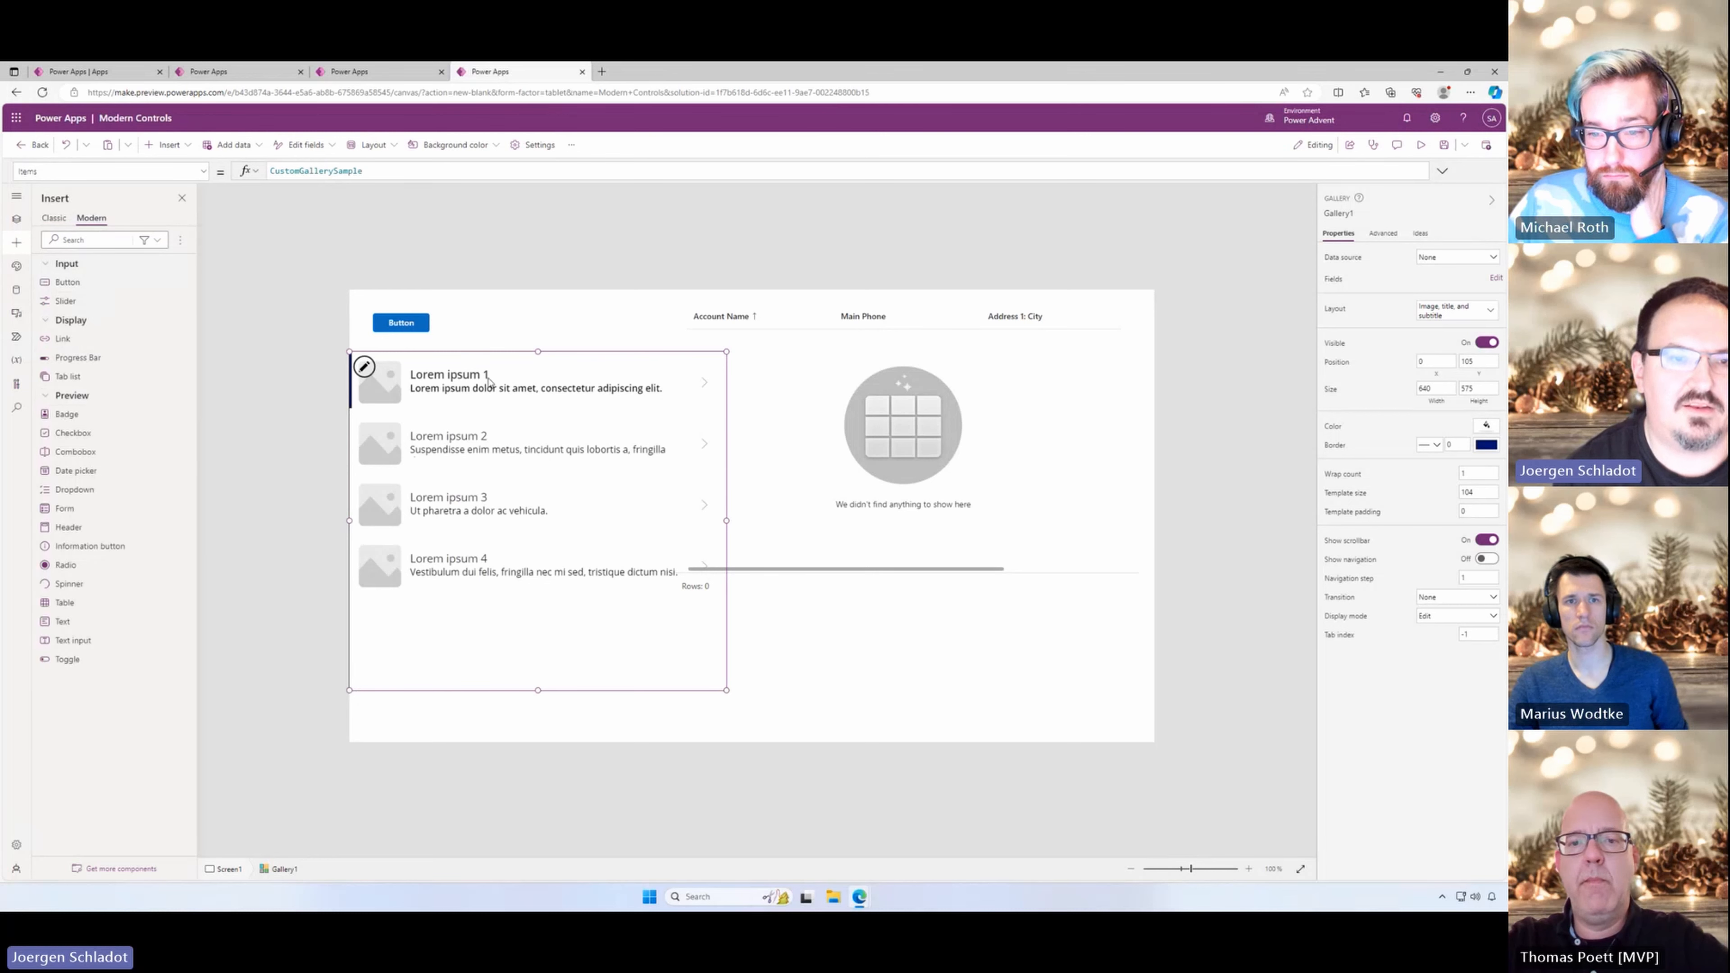
{"action": "left_click", "coordinate": [641, 376]}
{"action": "left_click", "coordinate": [686, 407]}
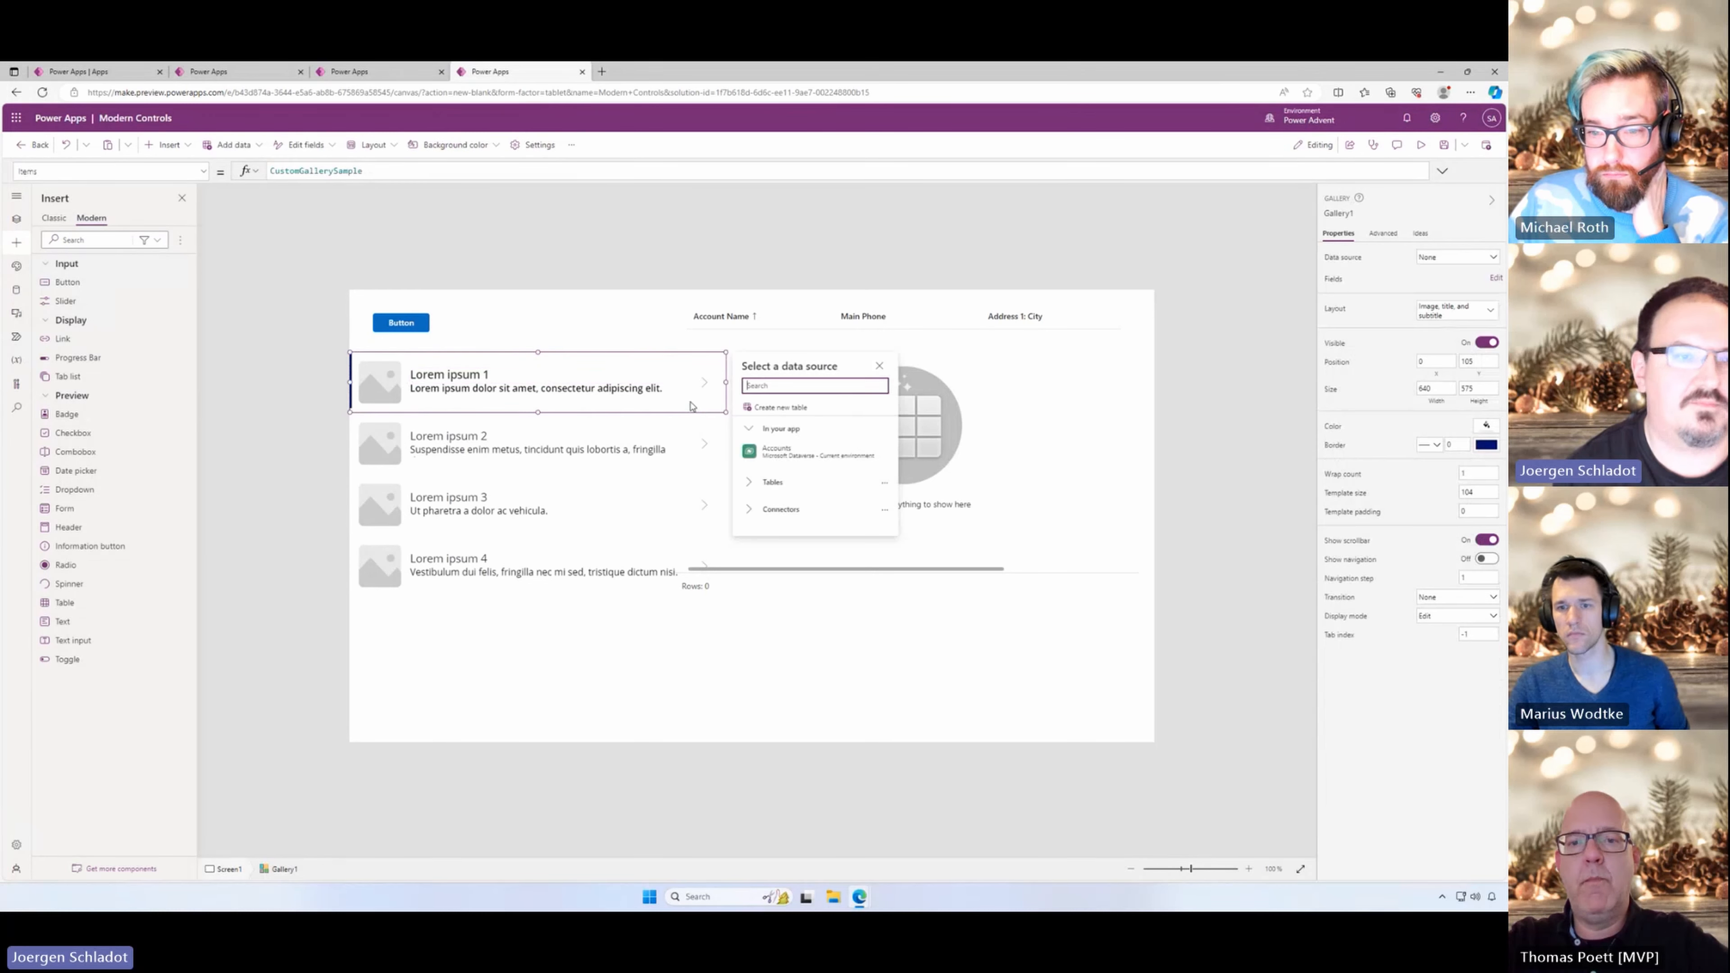
{"action": "left_click", "coordinate": [67, 282]}
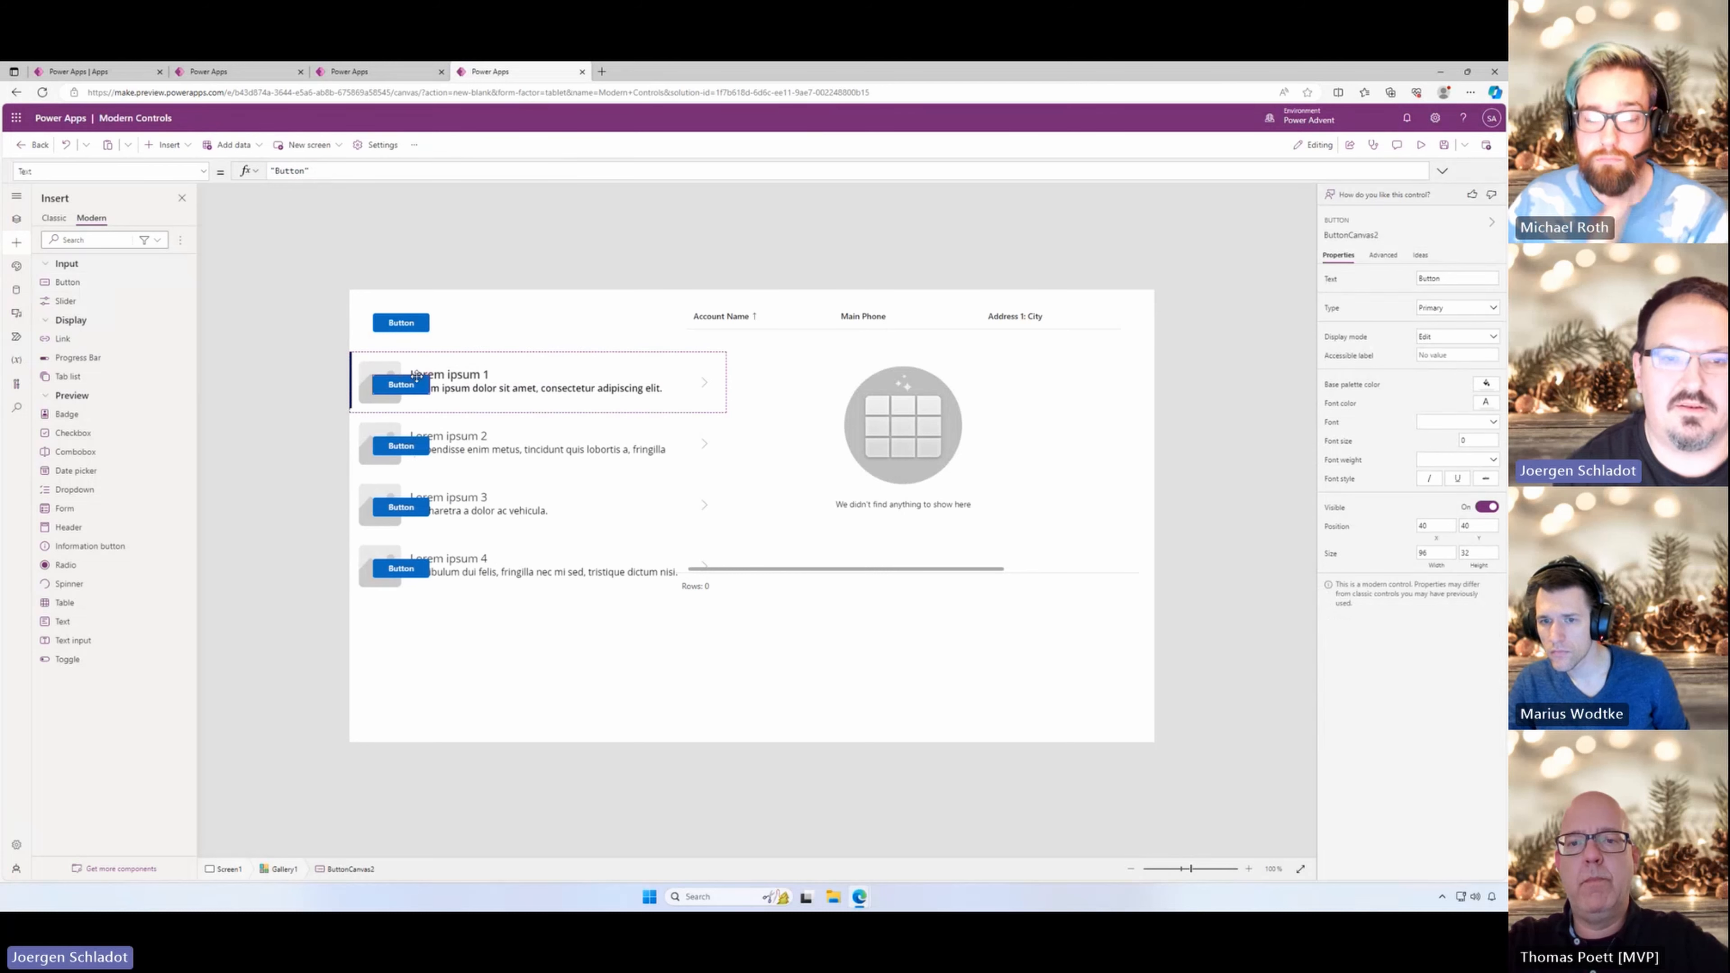
{"action": "left_click_drag", "start_coordinate": [418, 368], "coordinate": [670, 363]}
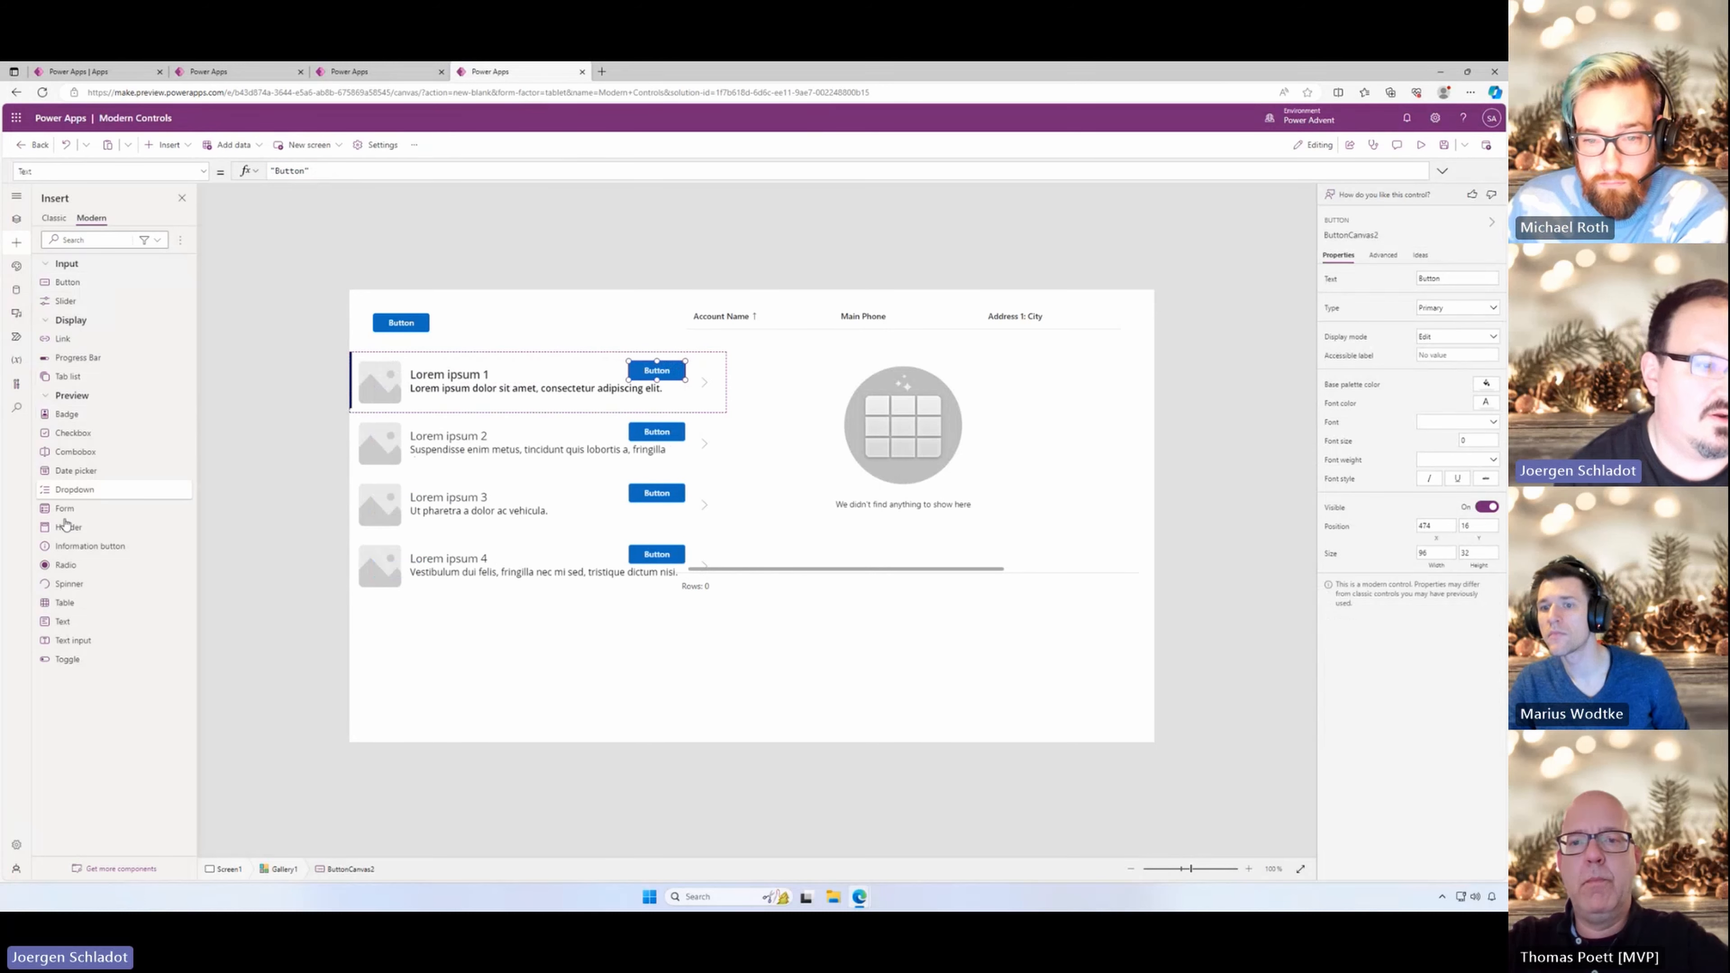
Step: Add a modern Combobox at about X 103, Y 16 and a classic Button at about X 284, Y 12 to the gallery row
{"action": "left_click", "coordinate": [75, 452]}
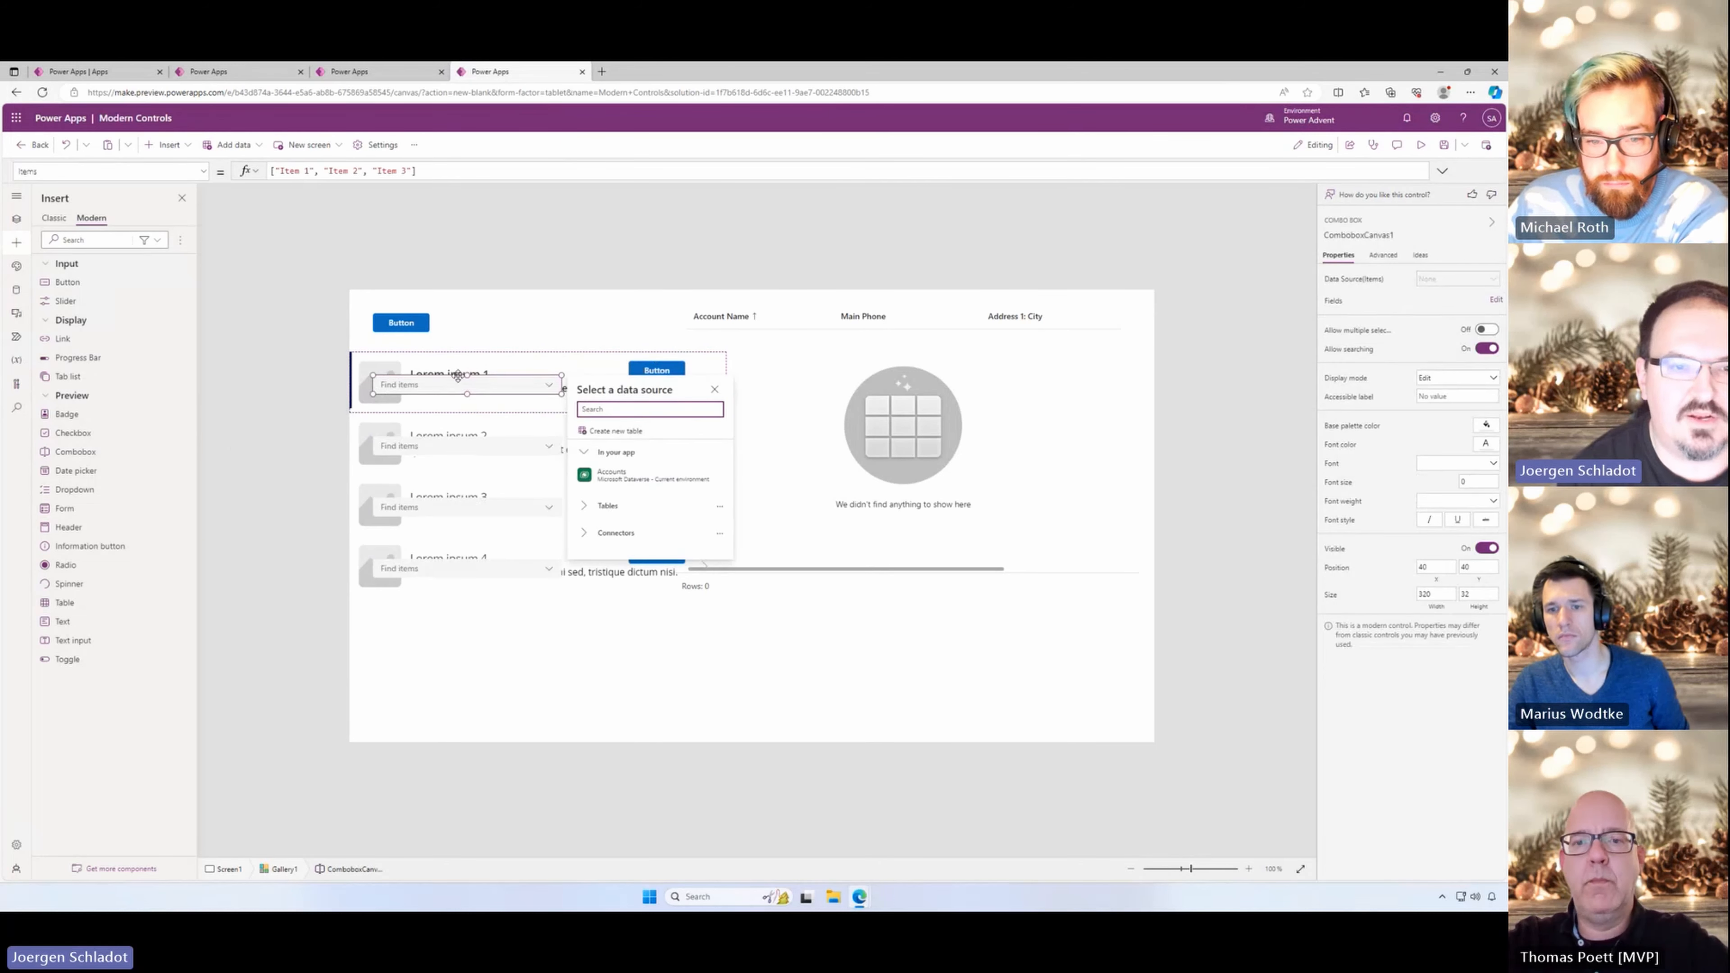
{"action": "left_click_drag", "start_coordinate": [455, 373], "coordinate": [498, 361]}
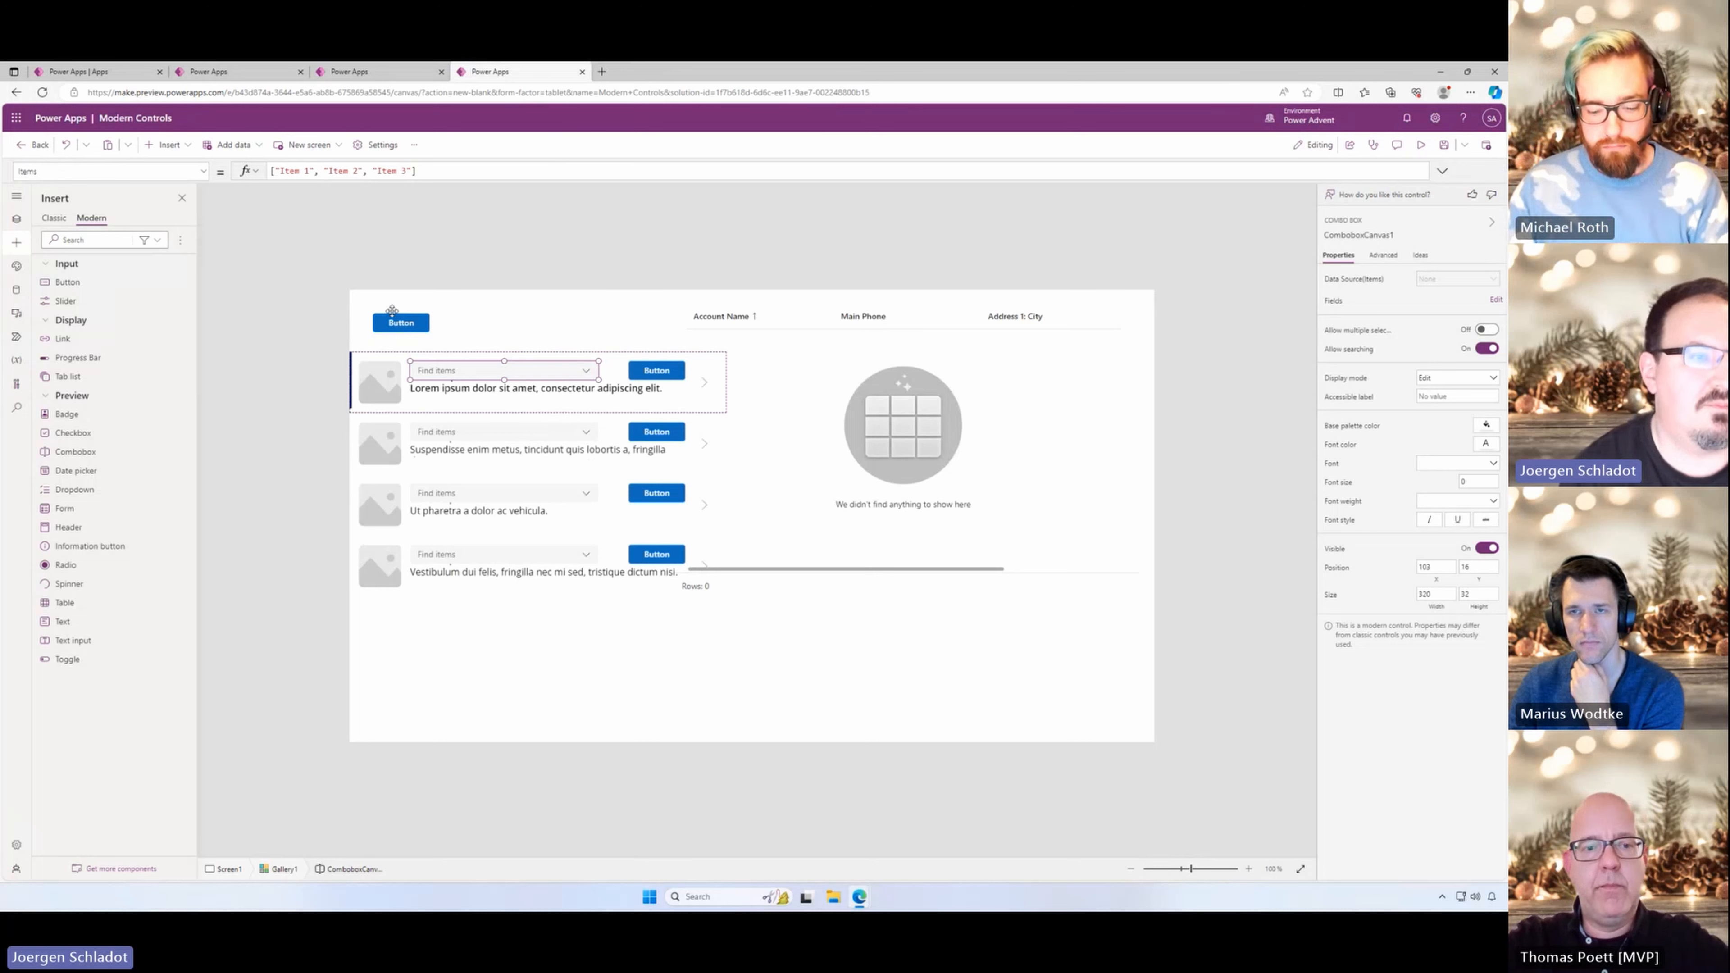
{"action": "left_click", "coordinate": [53, 220]}
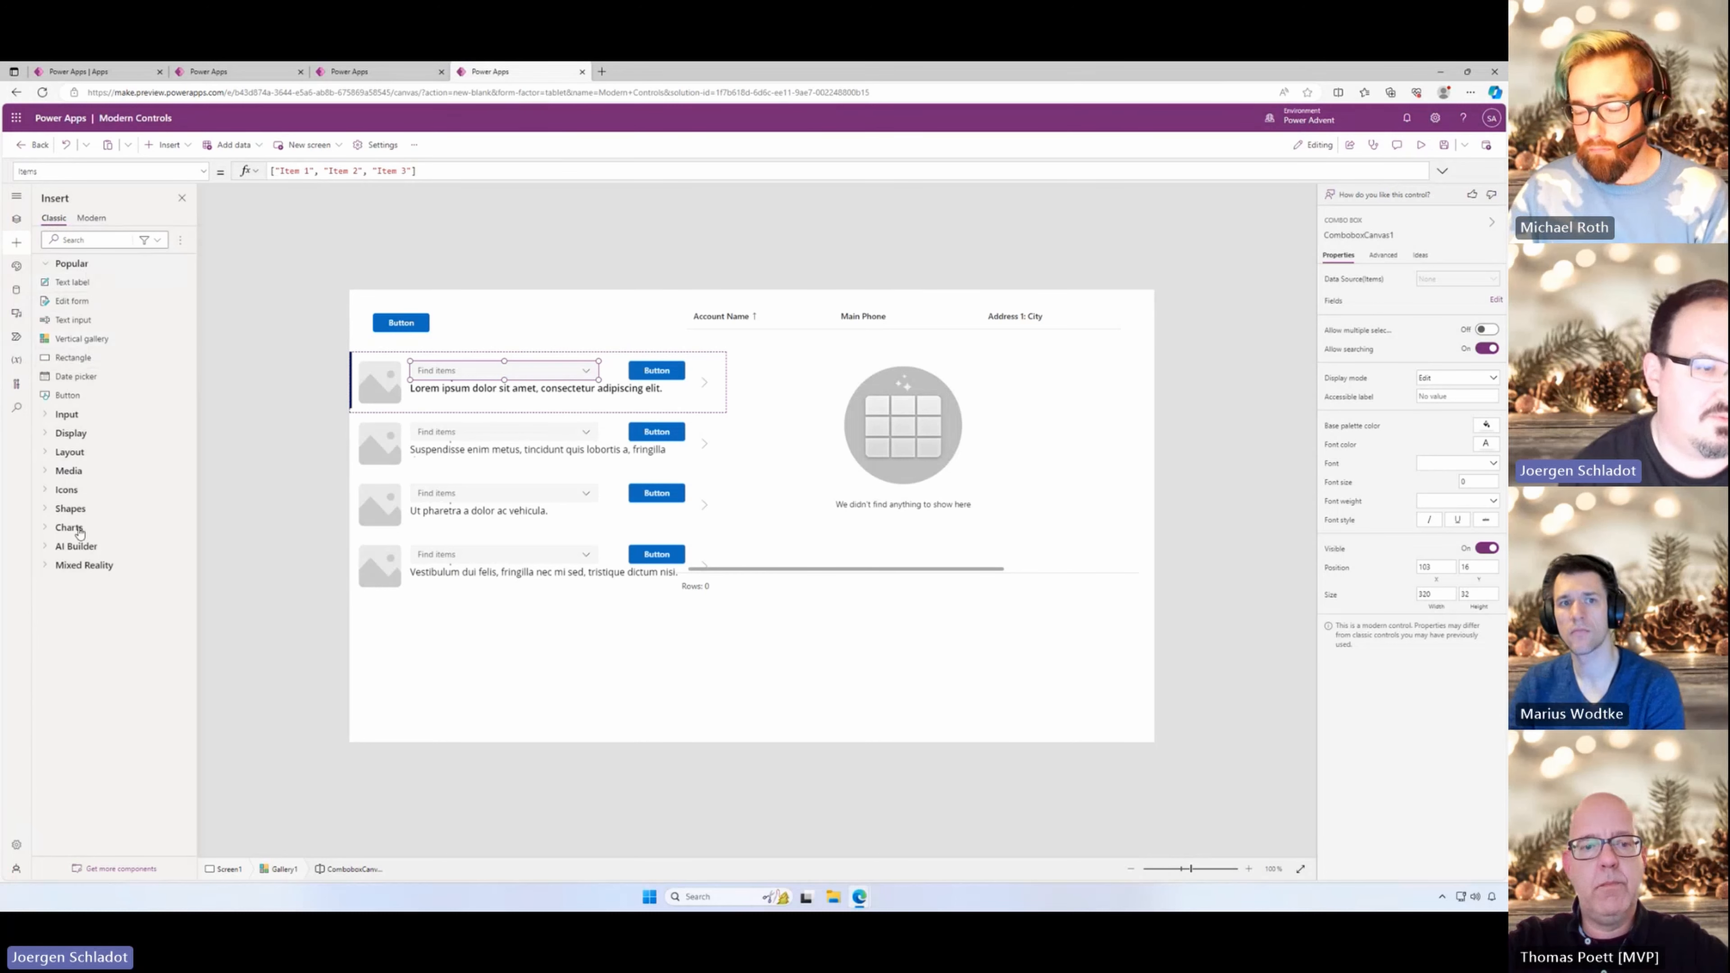
{"action": "left_click", "coordinate": [66, 397]}
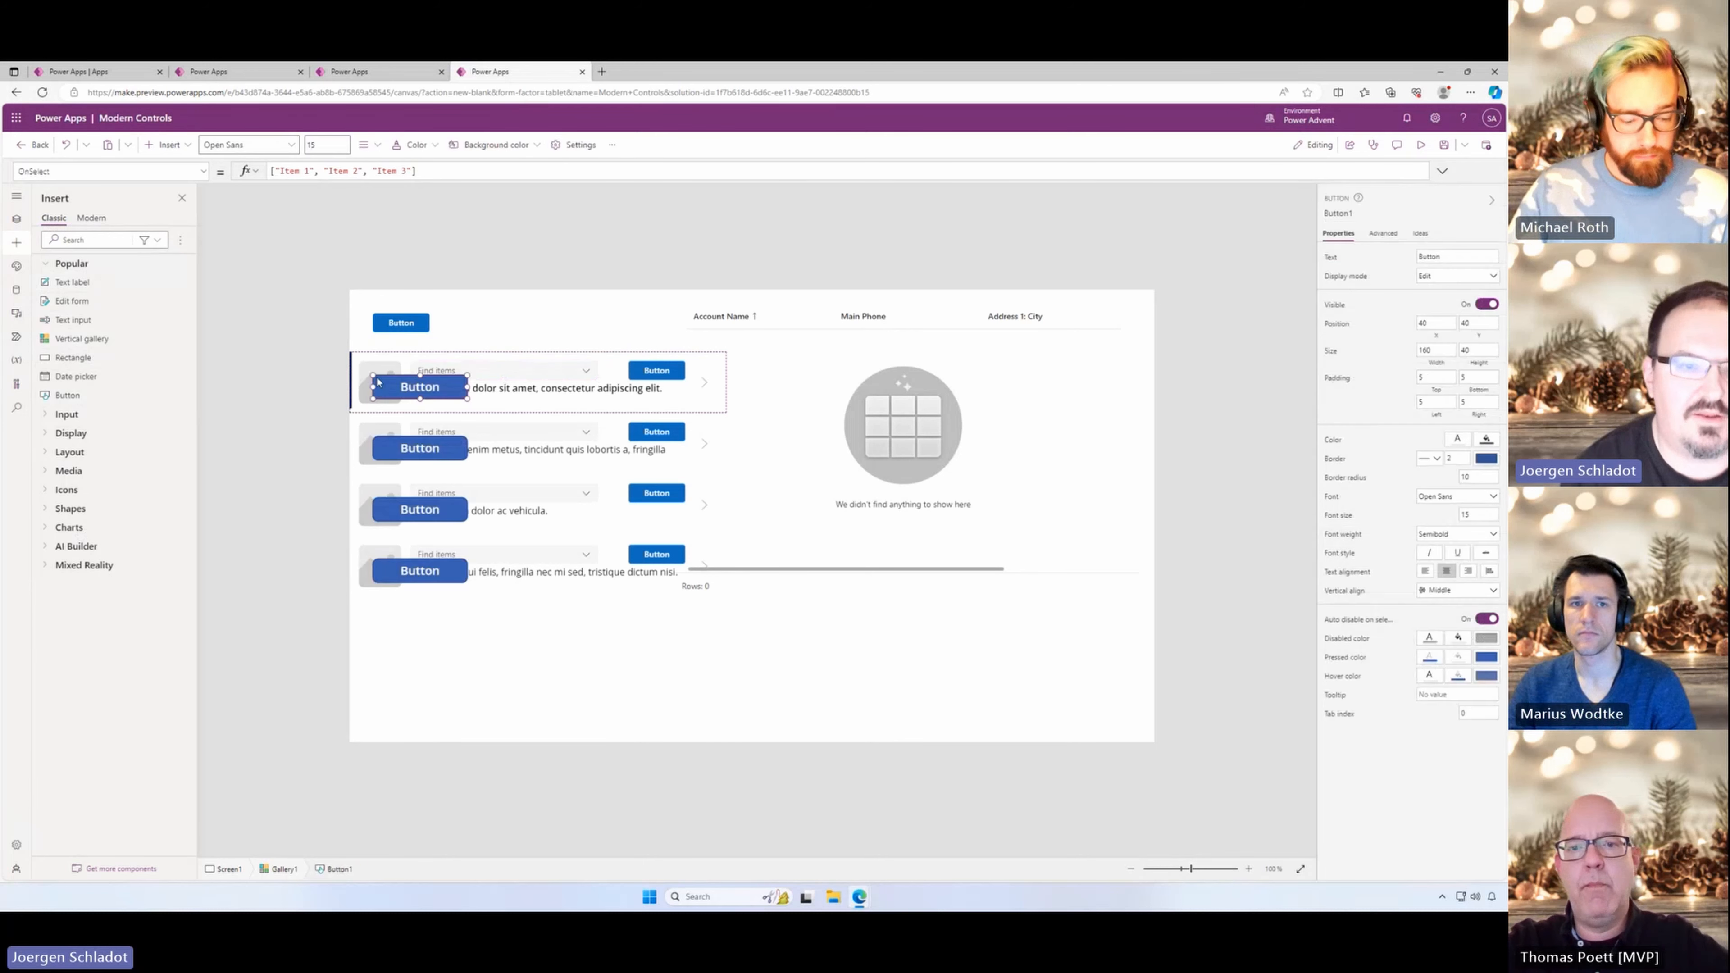
{"action": "left_click_drag", "start_coordinate": [425, 366], "coordinate": [552, 366]}
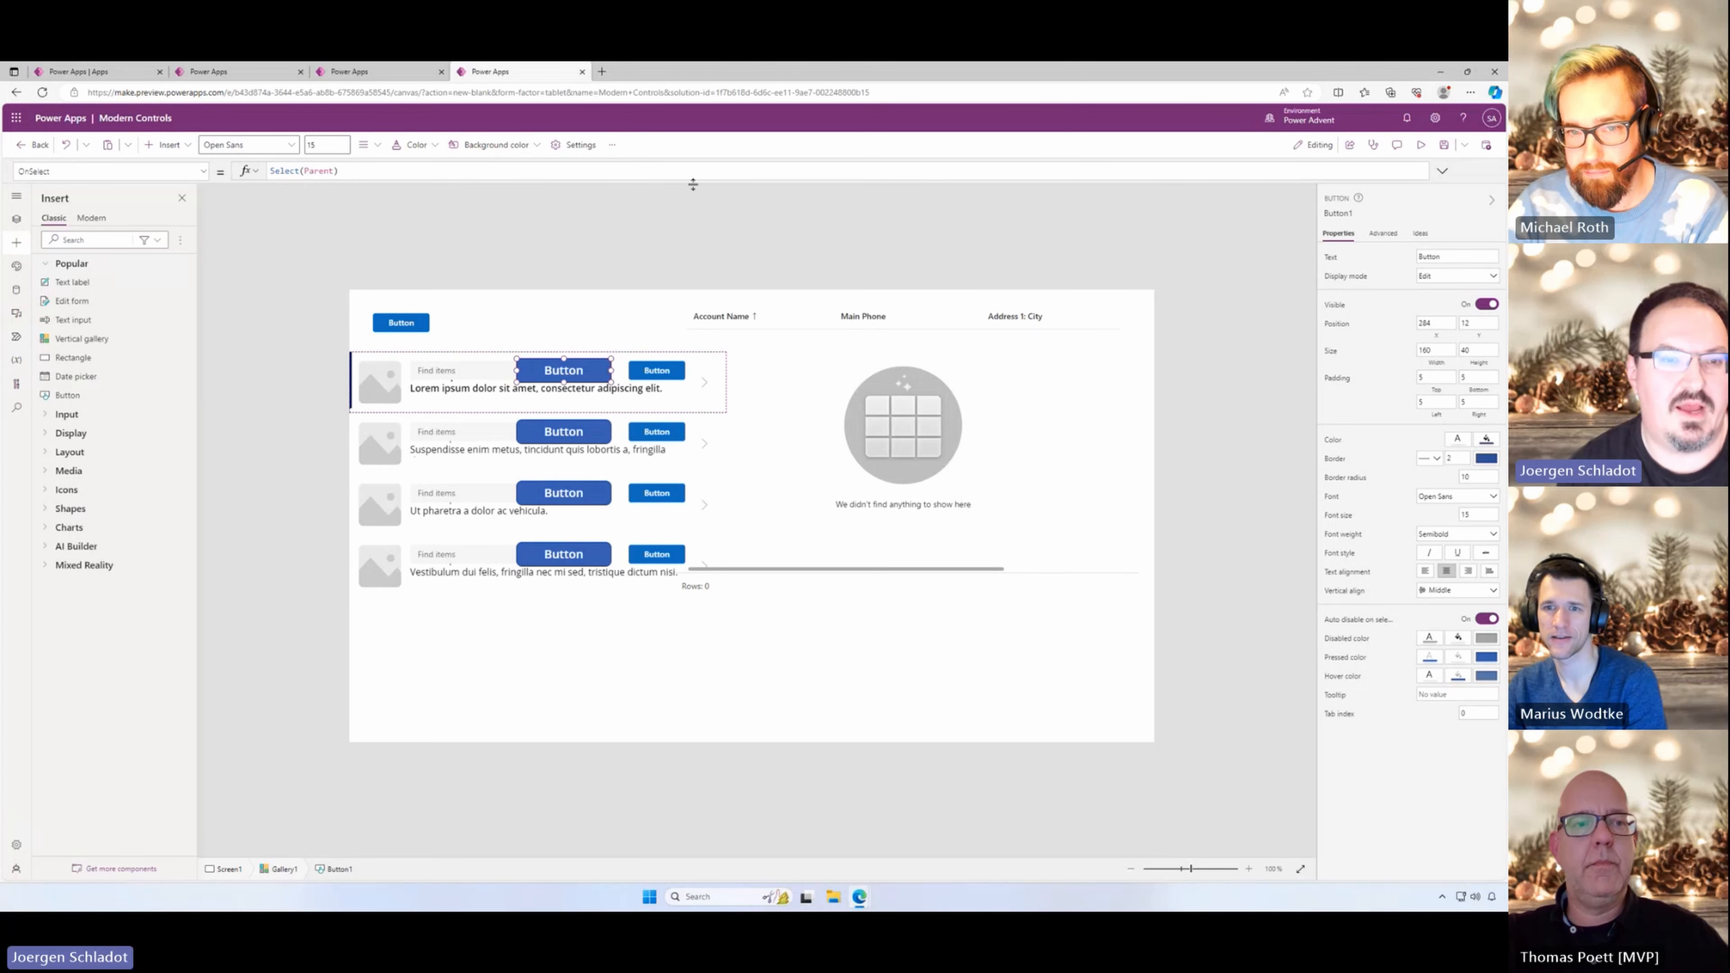
Step: Try the Orange and Green themes for the modern controls, then apply the Red theme
{"action": "left_click", "coordinate": [18, 271]}
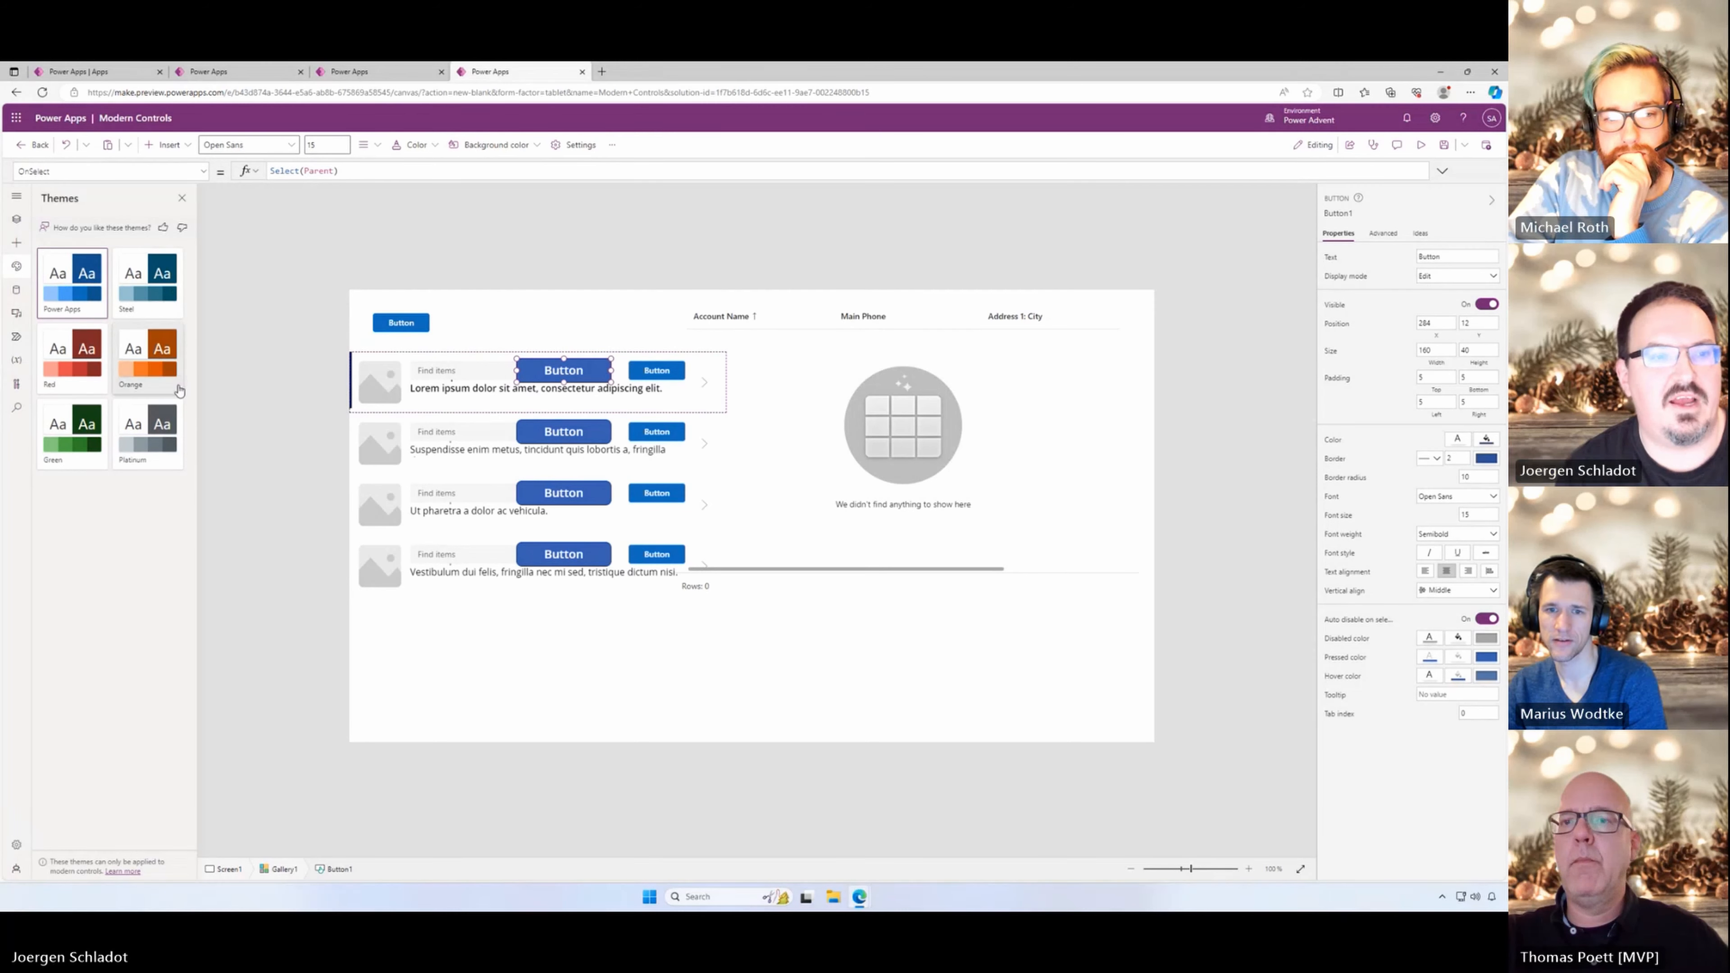
{"action": "left_click", "coordinate": [164, 366]}
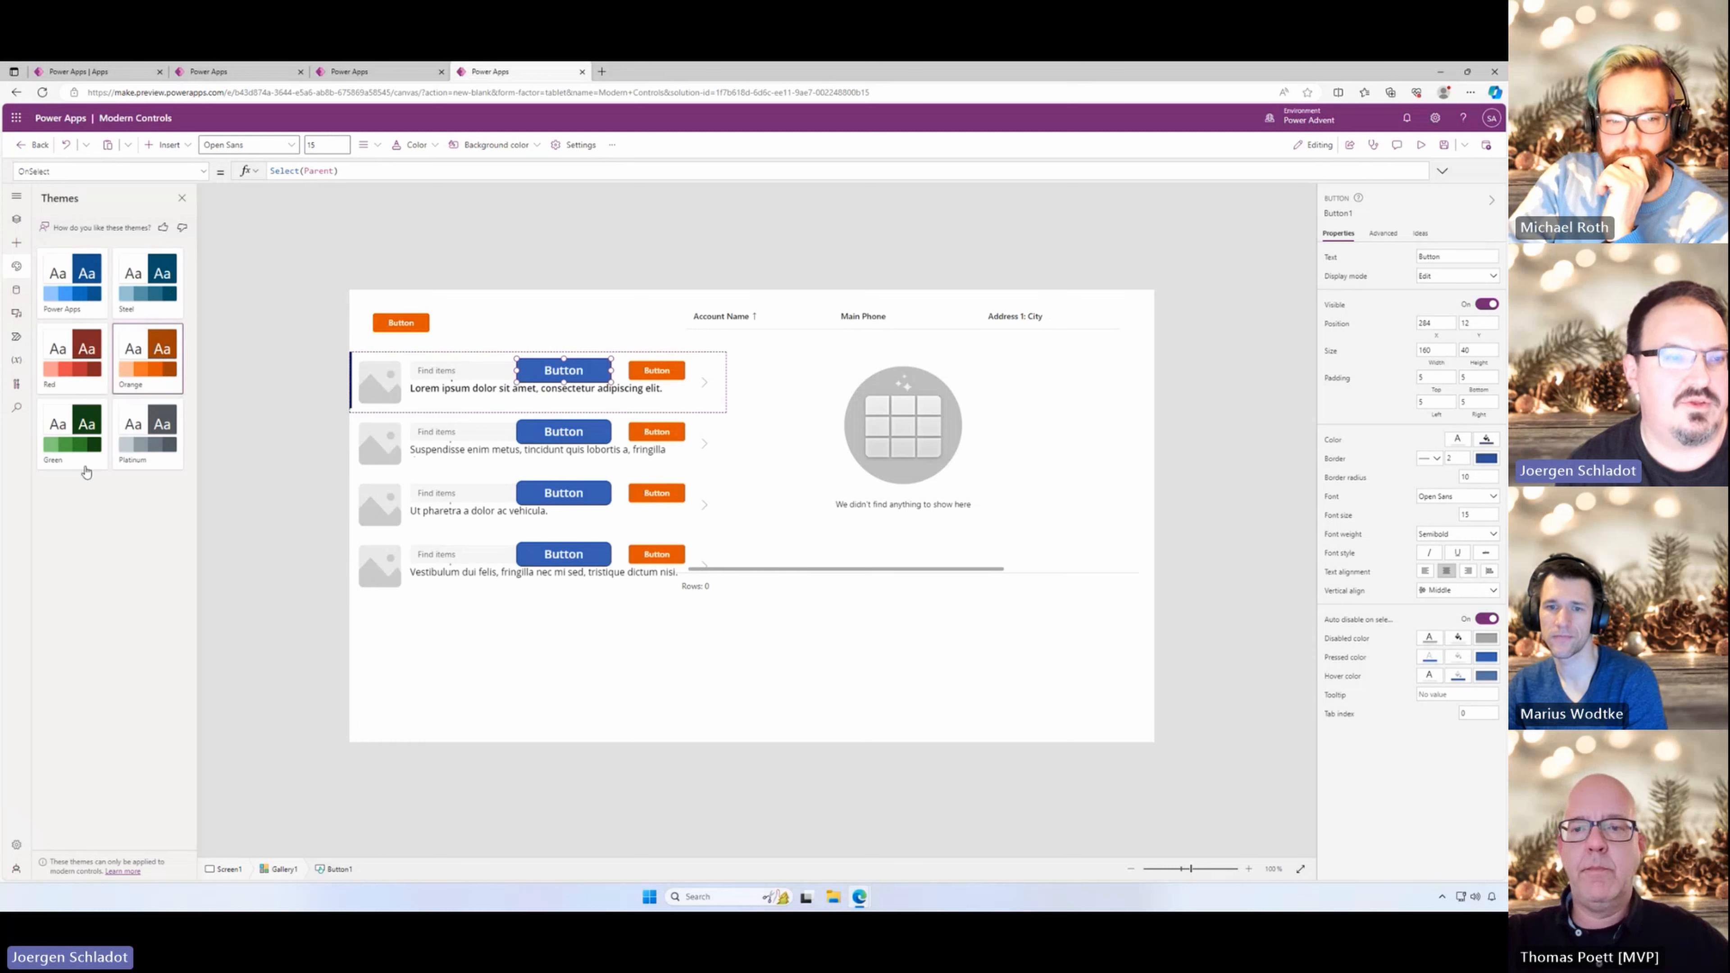
{"action": "left_click", "coordinate": [65, 430]}
{"action": "left_click", "coordinate": [53, 380]}
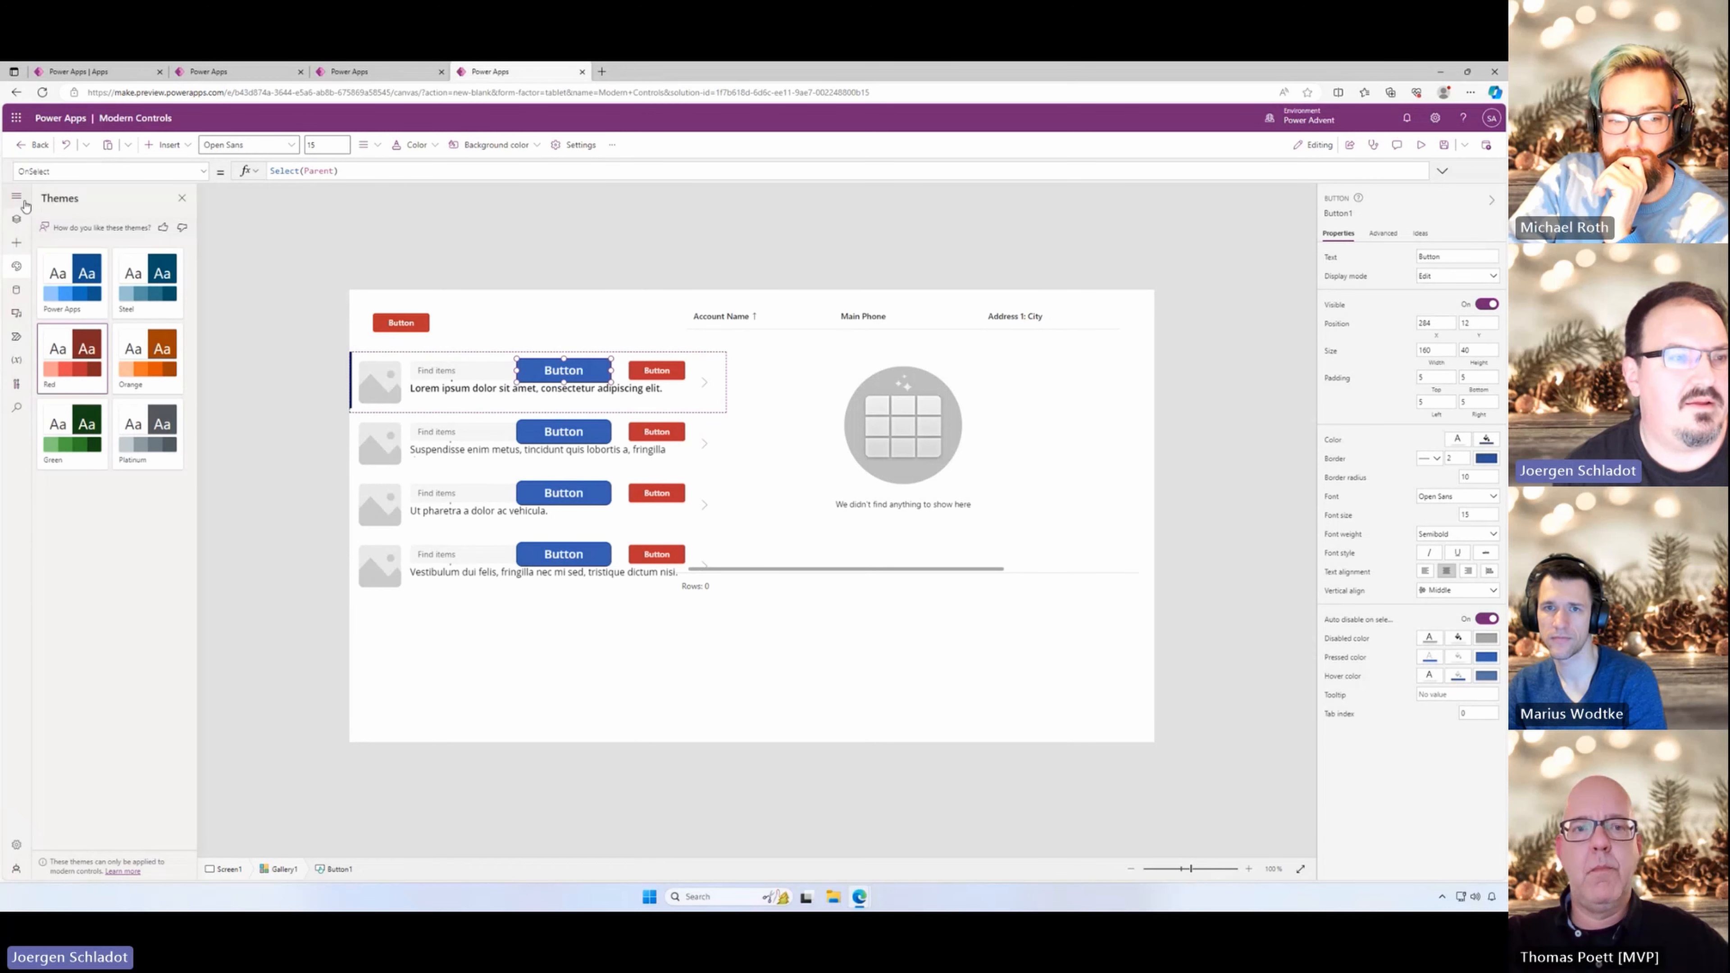
Step: Add a new screen to the app using the responsive Sidebar layout
{"action": "left_click", "coordinate": [17, 222]}
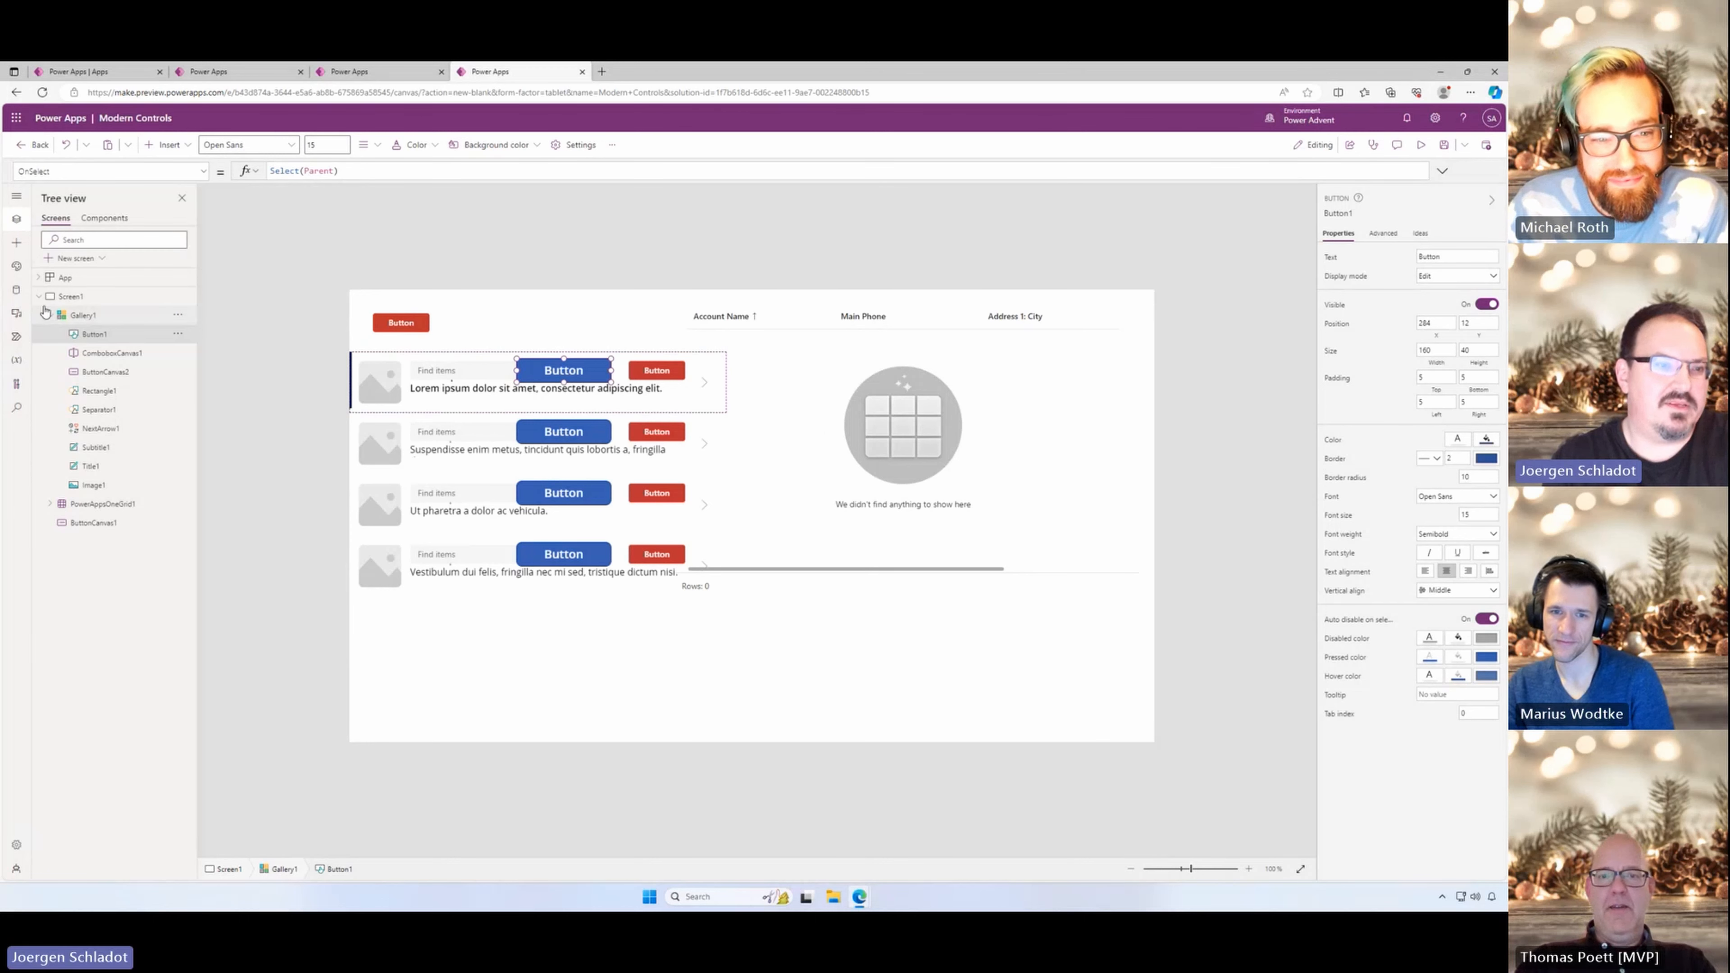
{"action": "left_click", "coordinate": [17, 244]}
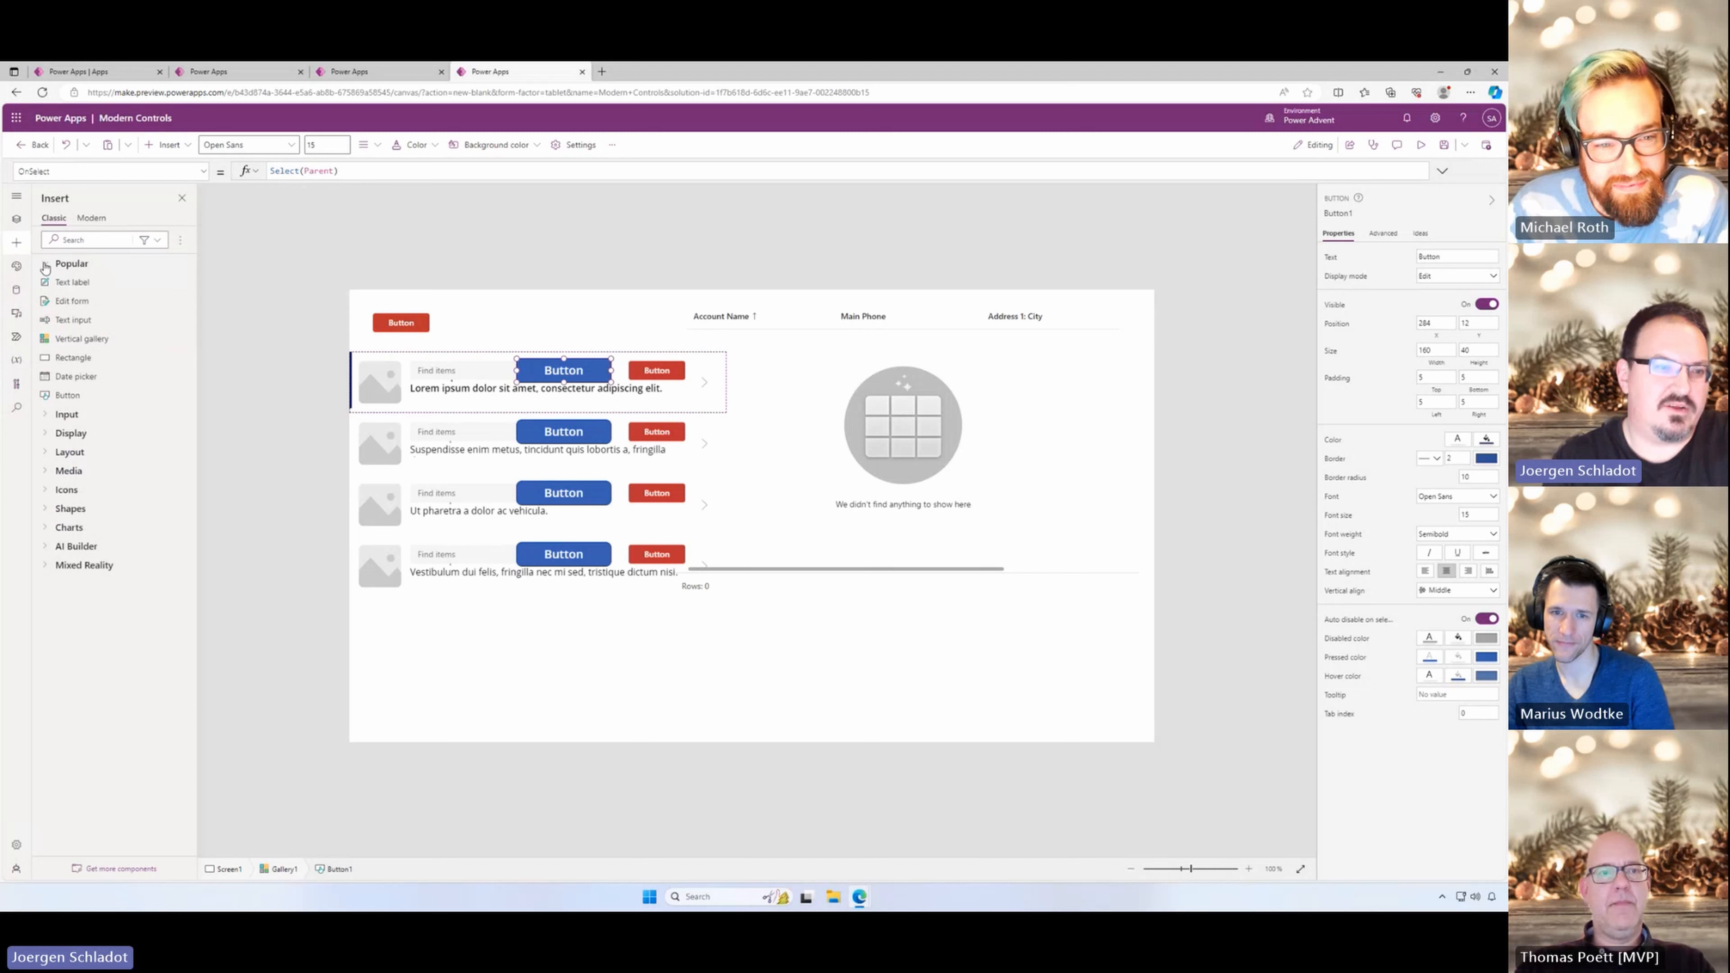
{"action": "left_click", "coordinate": [17, 222]}
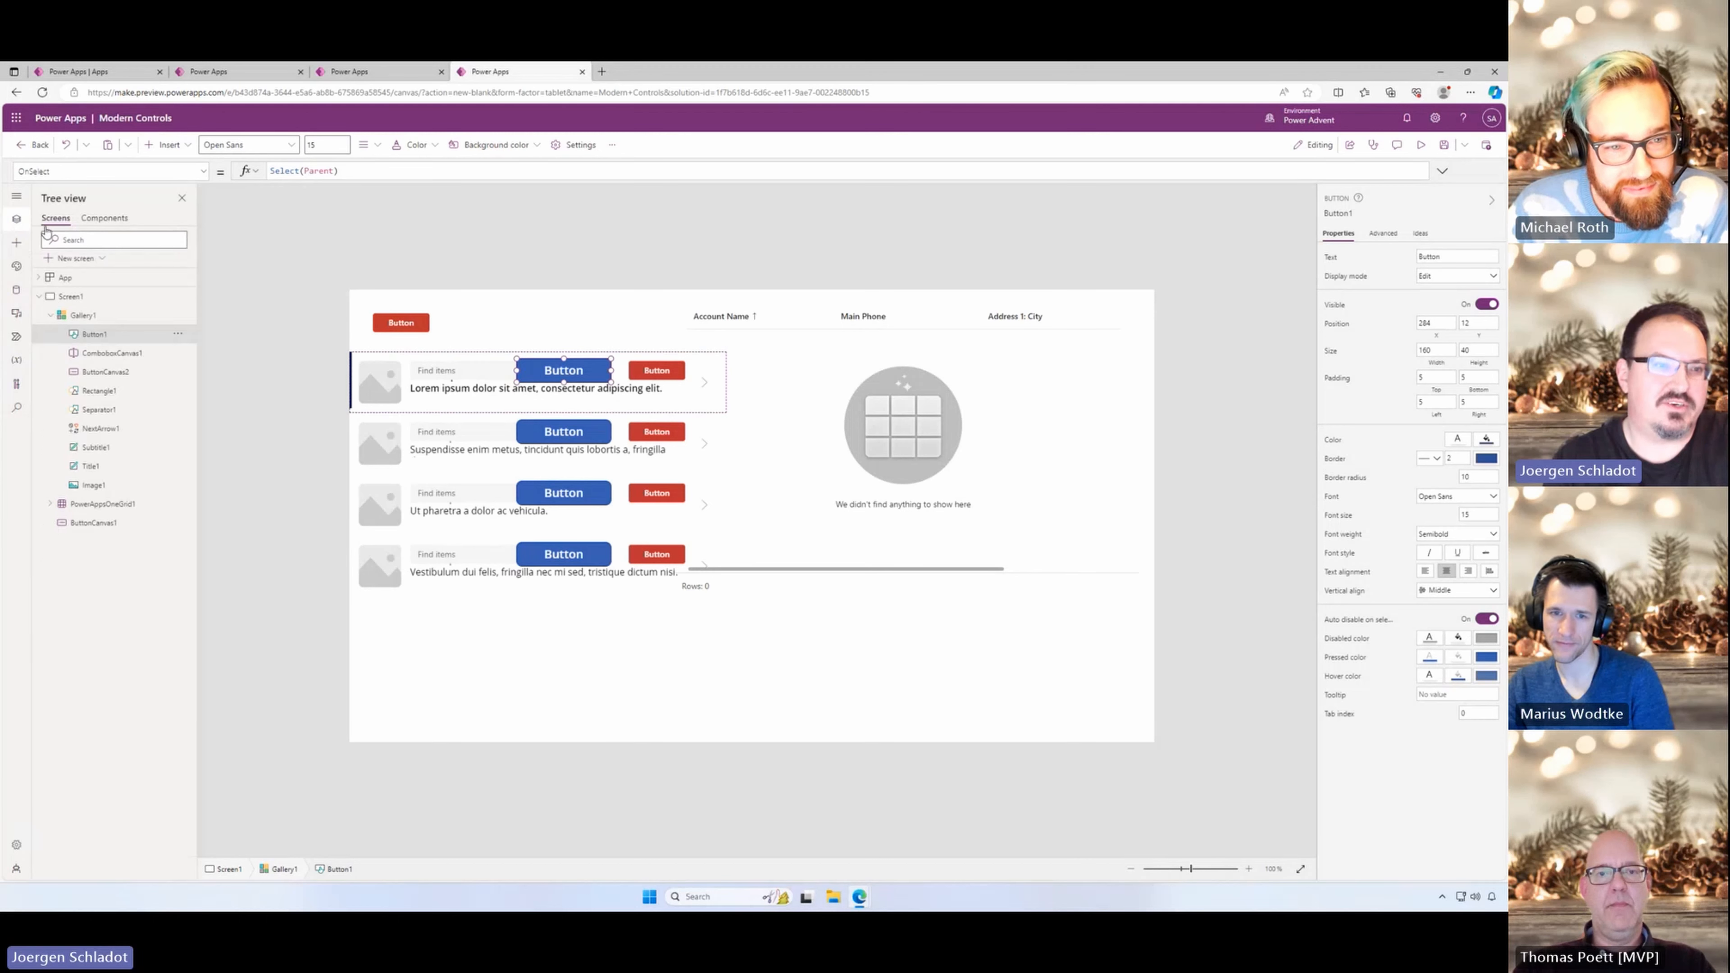
{"action": "left_click", "coordinate": [99, 259]}
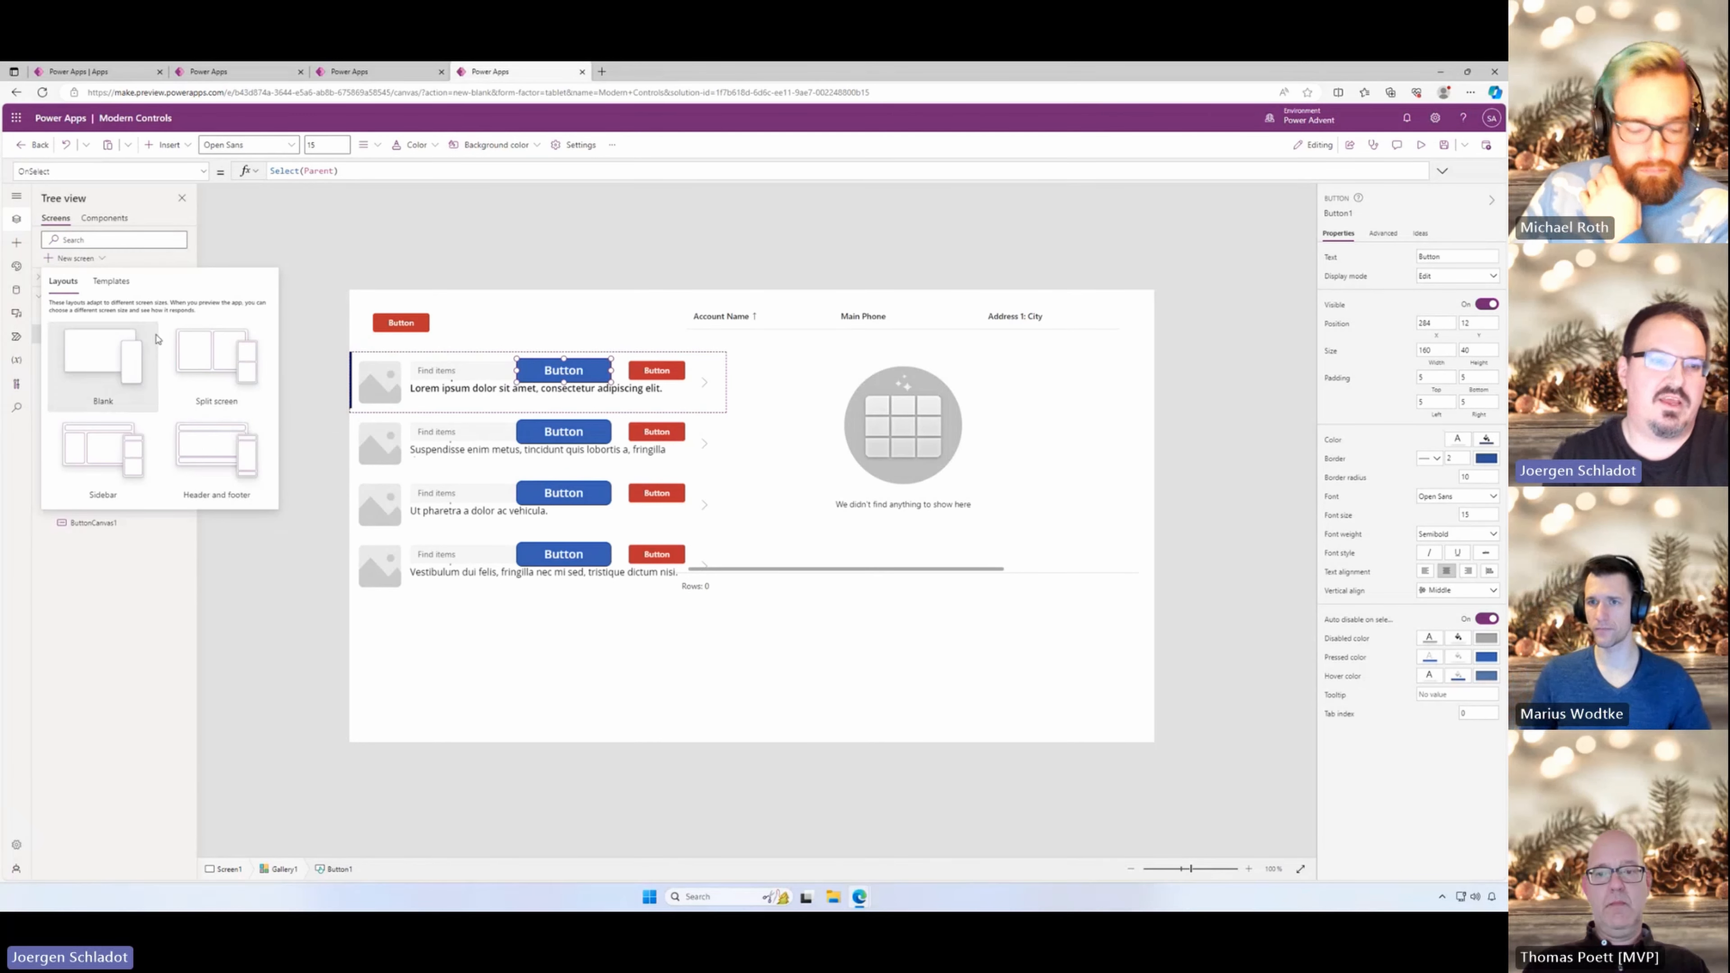
{"action": "left_click", "coordinate": [139, 464]}
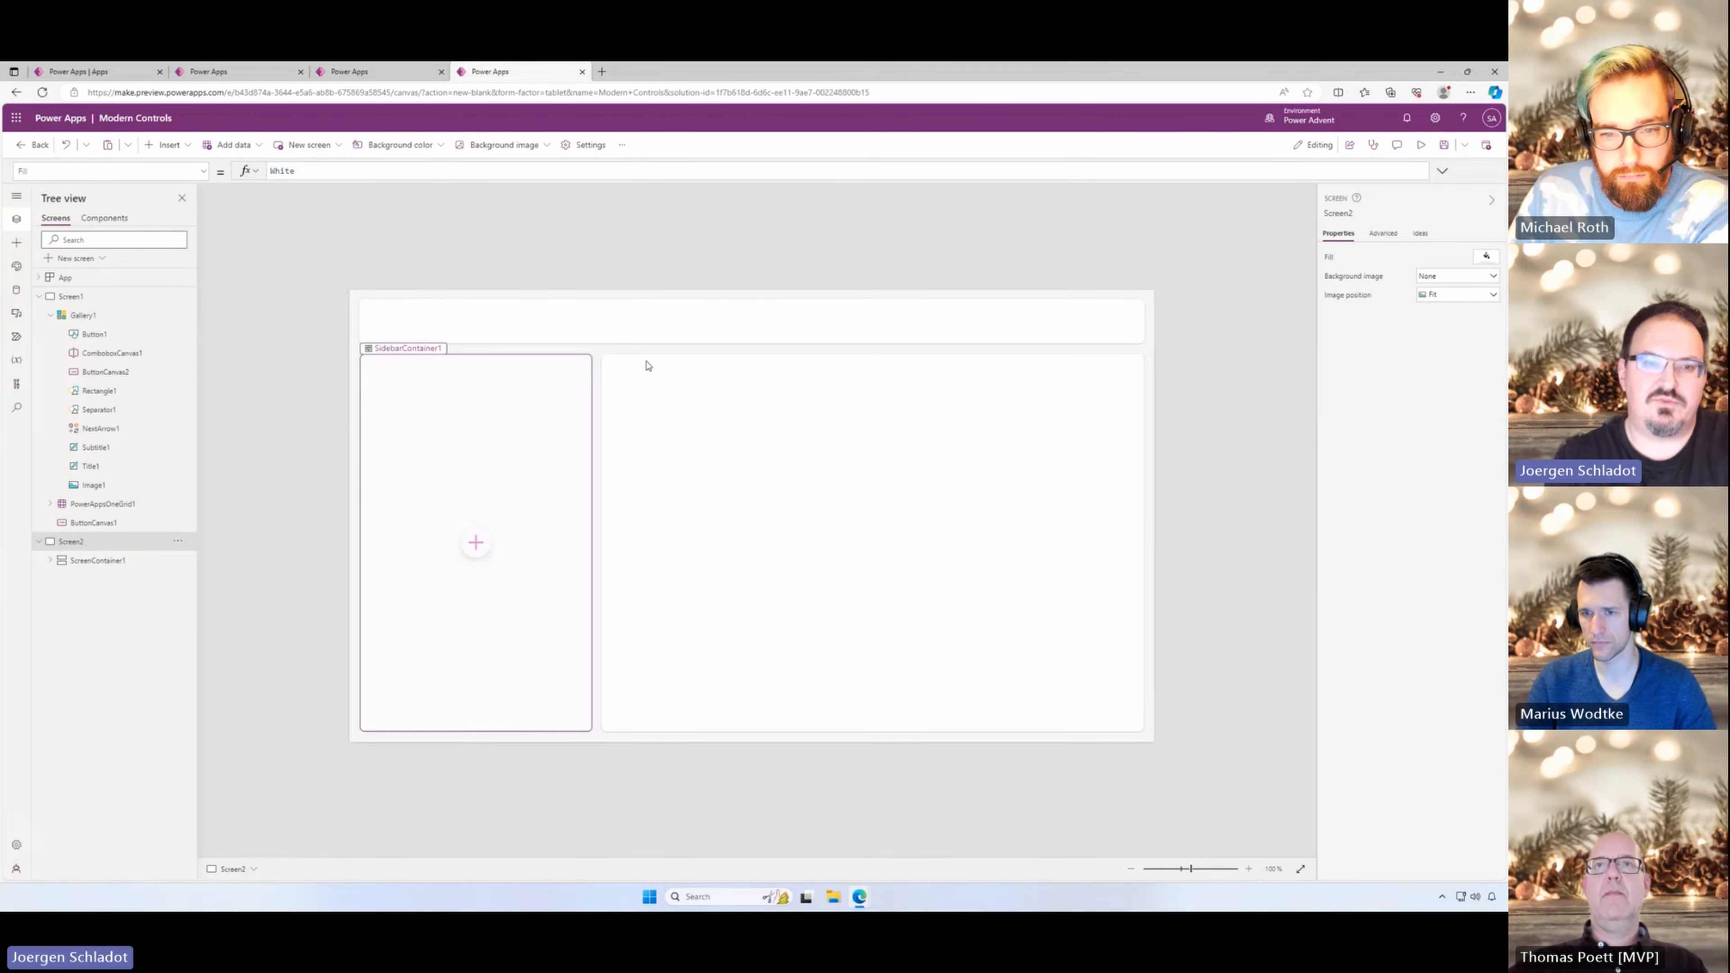